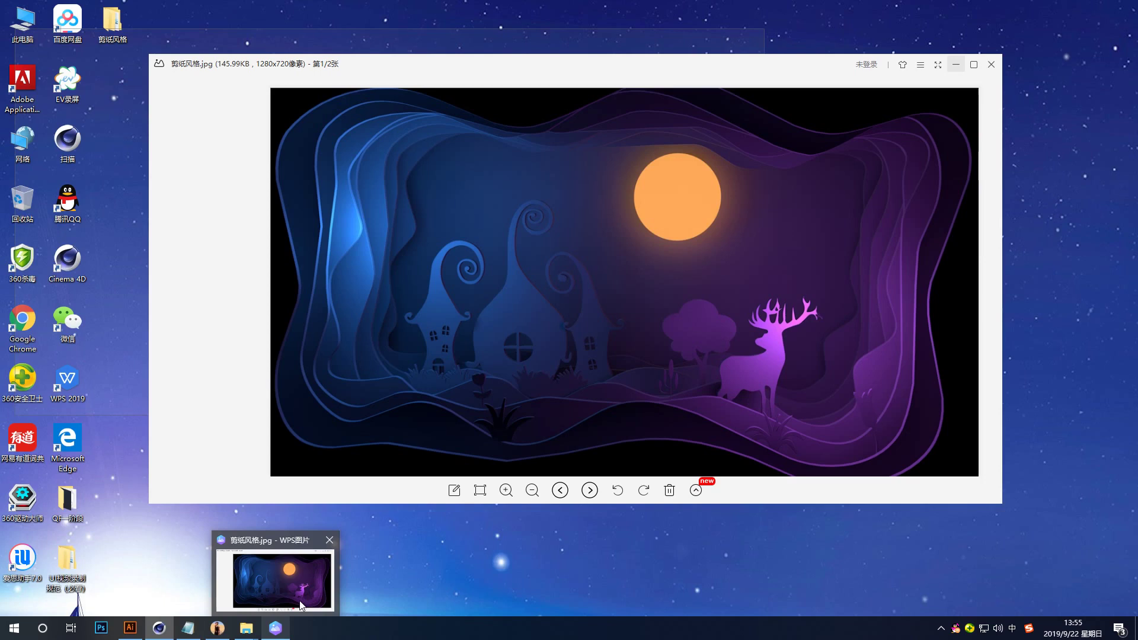
Step: Show the 剪纸风格.jpg paper-cut reference image over the Cinema 4D scene
{"action": "left_click", "coordinate": [300, 599]}
{"action": "mouse_move", "coordinate": [130, 627]}
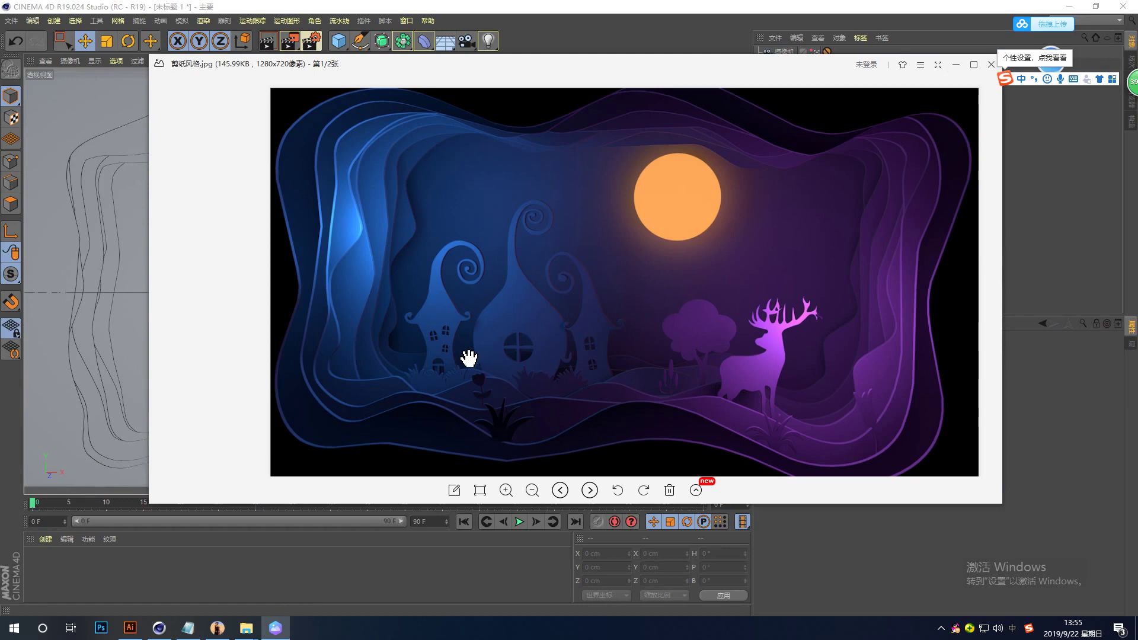
Step: Bring the 房子1 house drawing to the front in Illustrator
{"action": "left_click", "coordinate": [130, 629]}
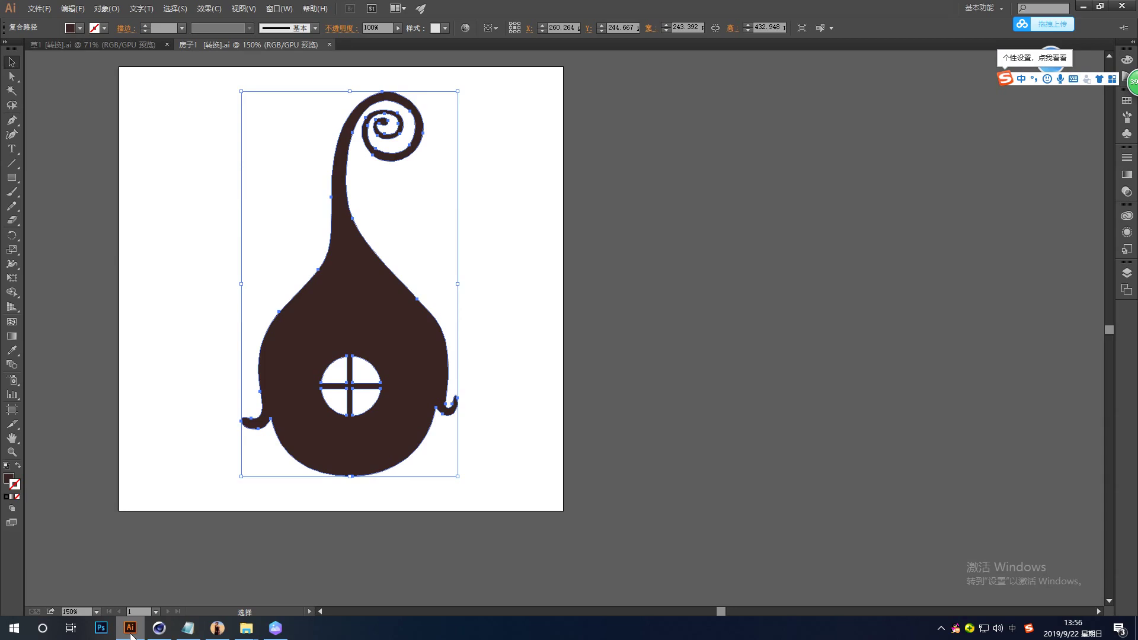
Step: Save a copy of 房子1 in Illustrator 8 format, replacing the existing file
{"action": "left_click", "coordinate": [39, 9]}
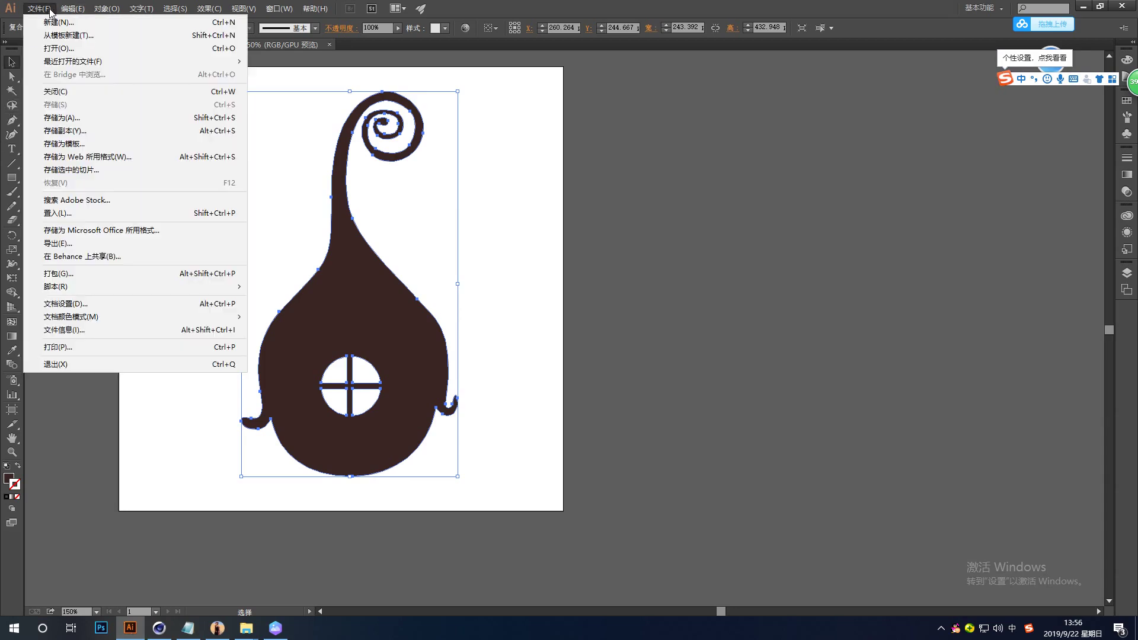
{"action": "left_click", "coordinate": [60, 131]}
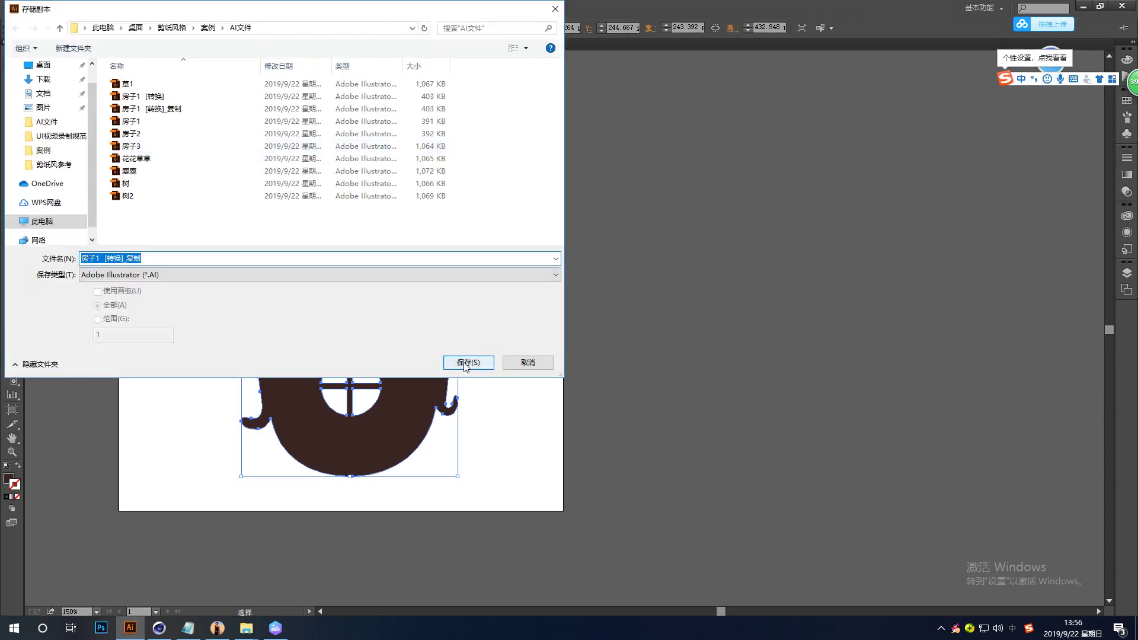
{"action": "left_click", "coordinate": [466, 363]}
{"action": "left_click", "coordinate": [618, 364]}
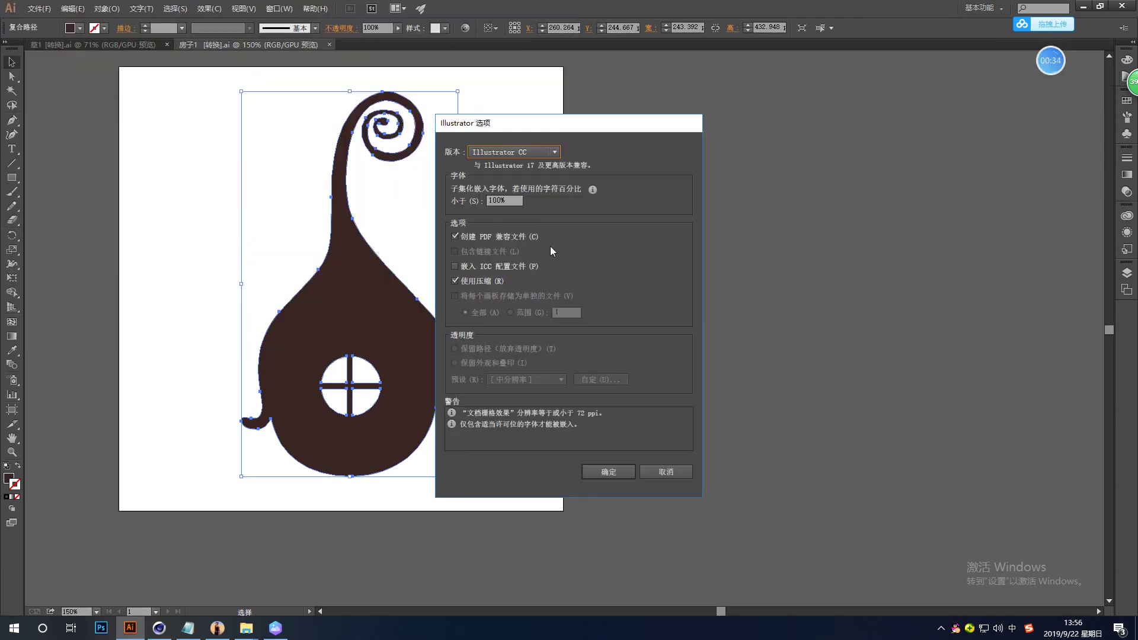
{"action": "left_click", "coordinate": [506, 151]}
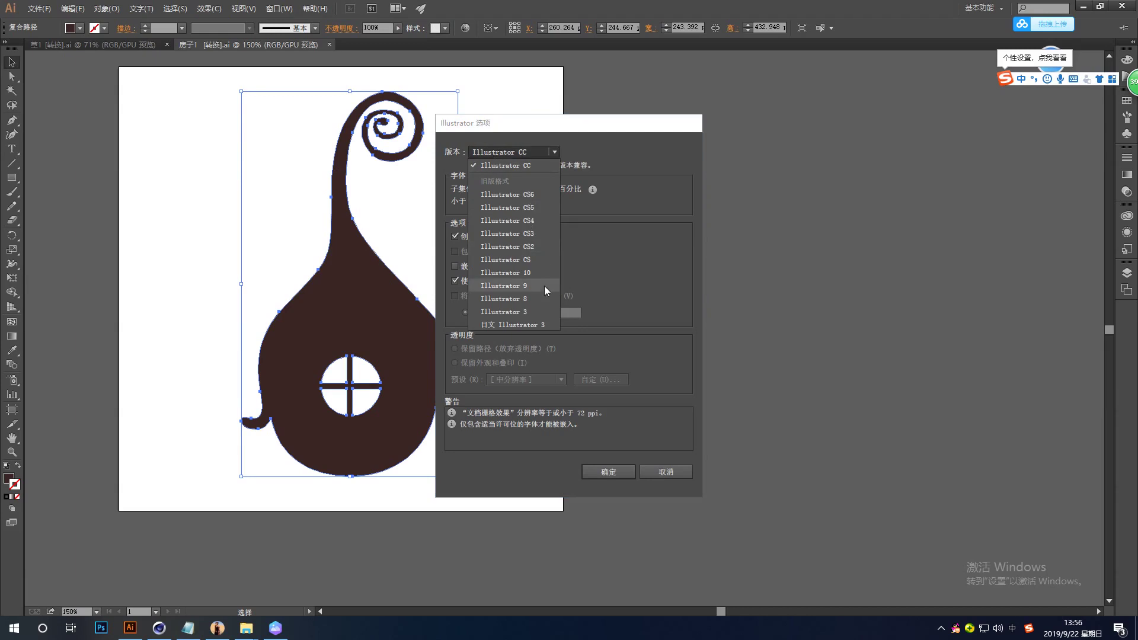
{"action": "left_click", "coordinate": [529, 300]}
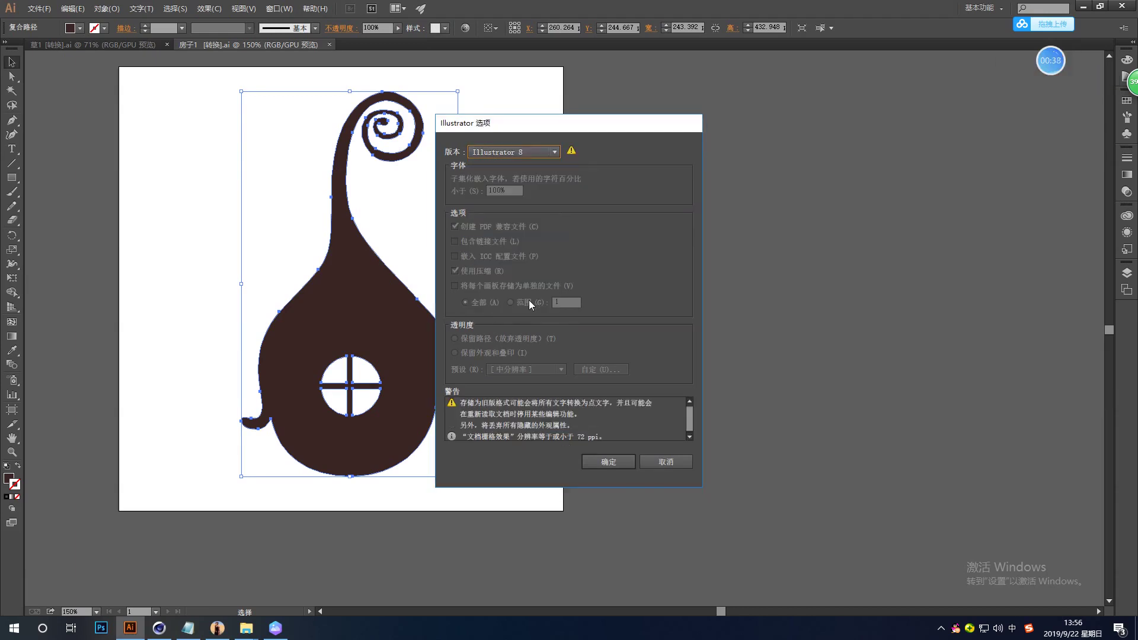
{"action": "left_click", "coordinate": [616, 462]}
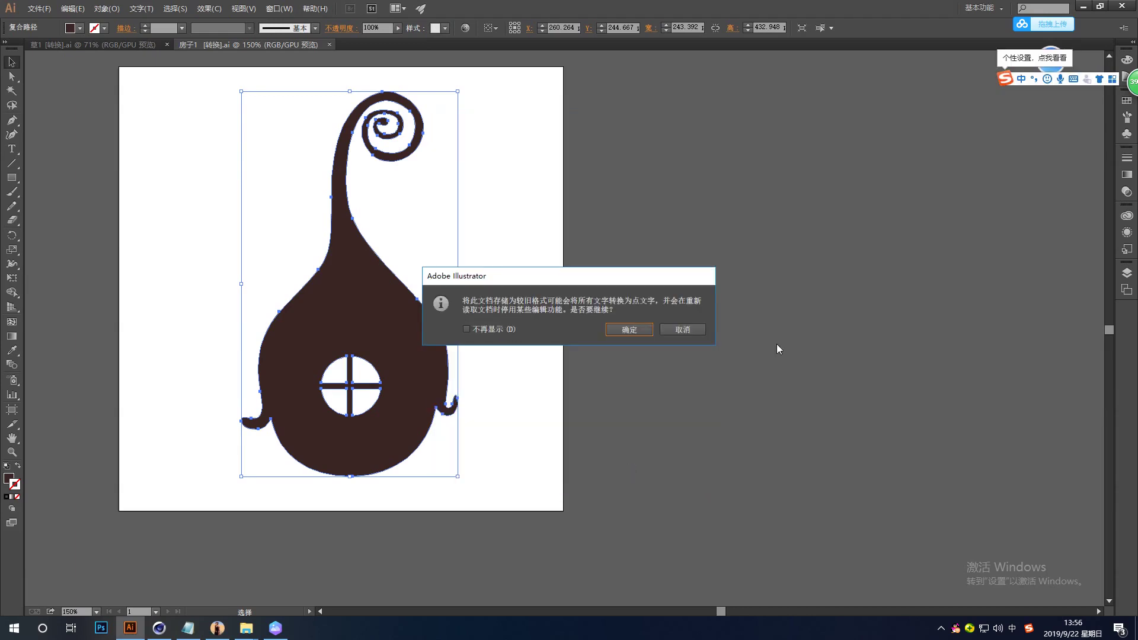
{"action": "left_click", "coordinate": [627, 330]}
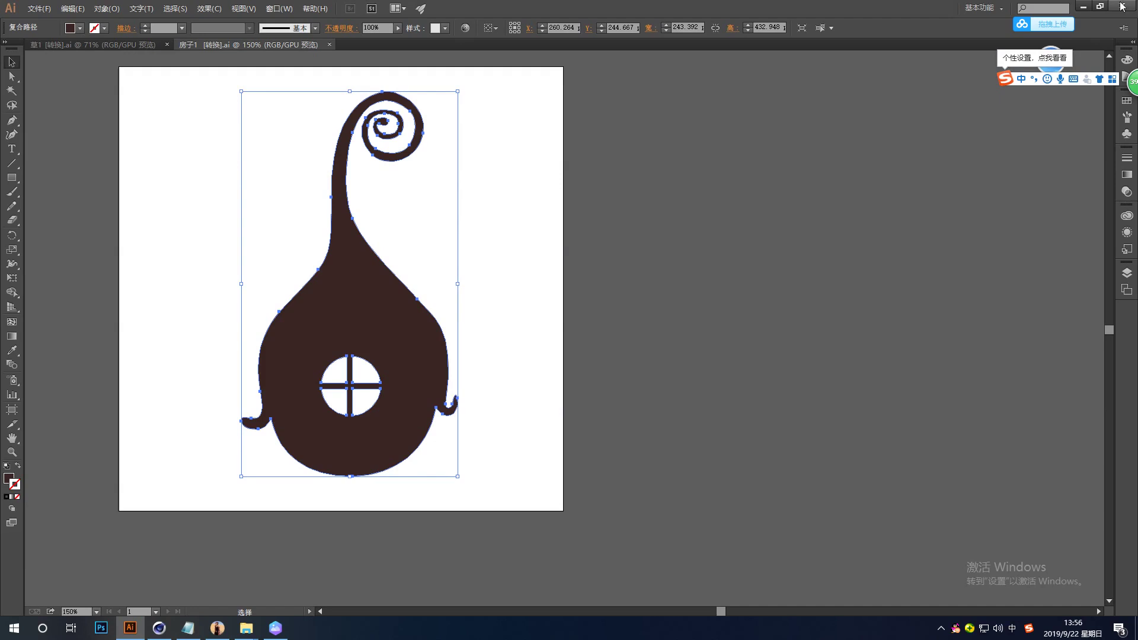
{"action": "left_click", "coordinate": [1084, 6]}
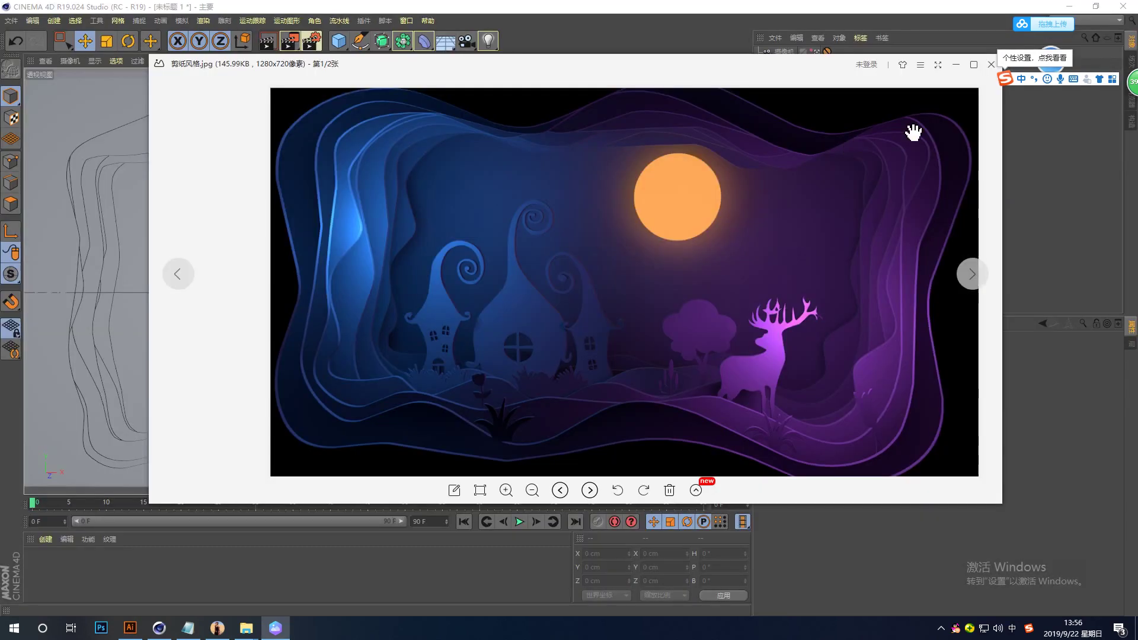
Step: Merge the 房子1 Illustrator file into the scene with the default import settings
{"action": "left_click", "coordinate": [954, 65]}
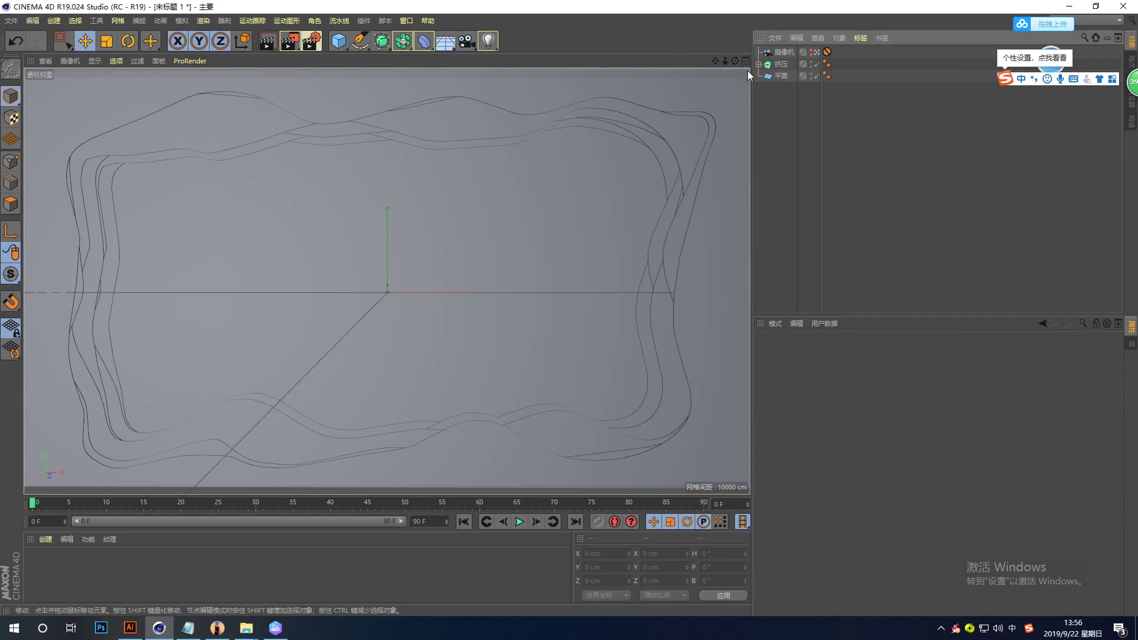
{"action": "left_click", "coordinate": [776, 39]}
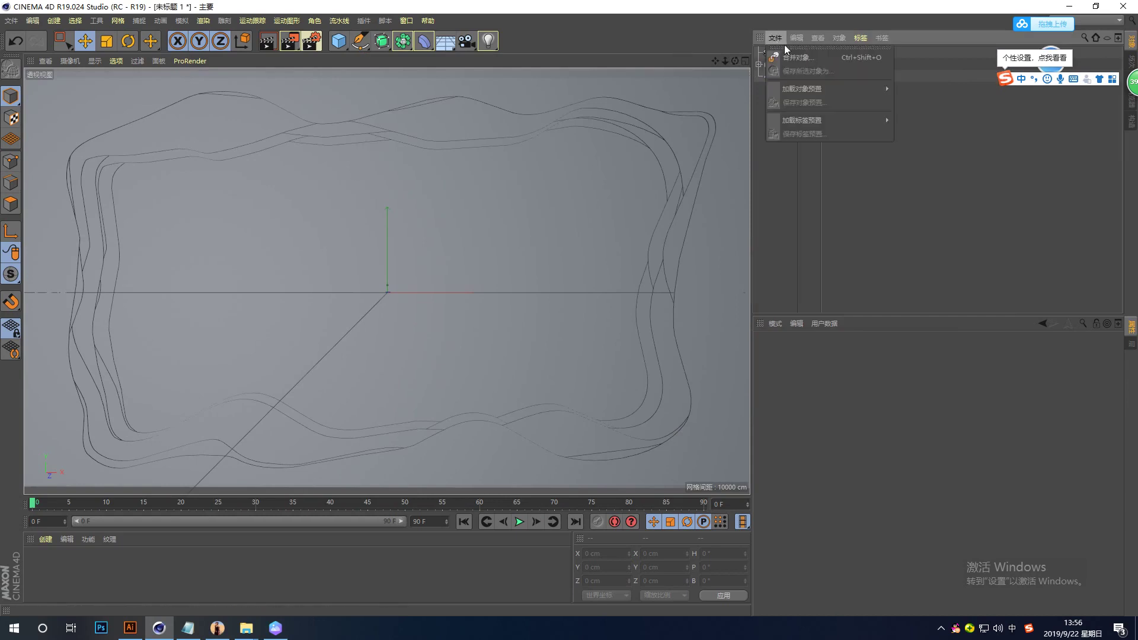
{"action": "left_click", "coordinate": [802, 65]}
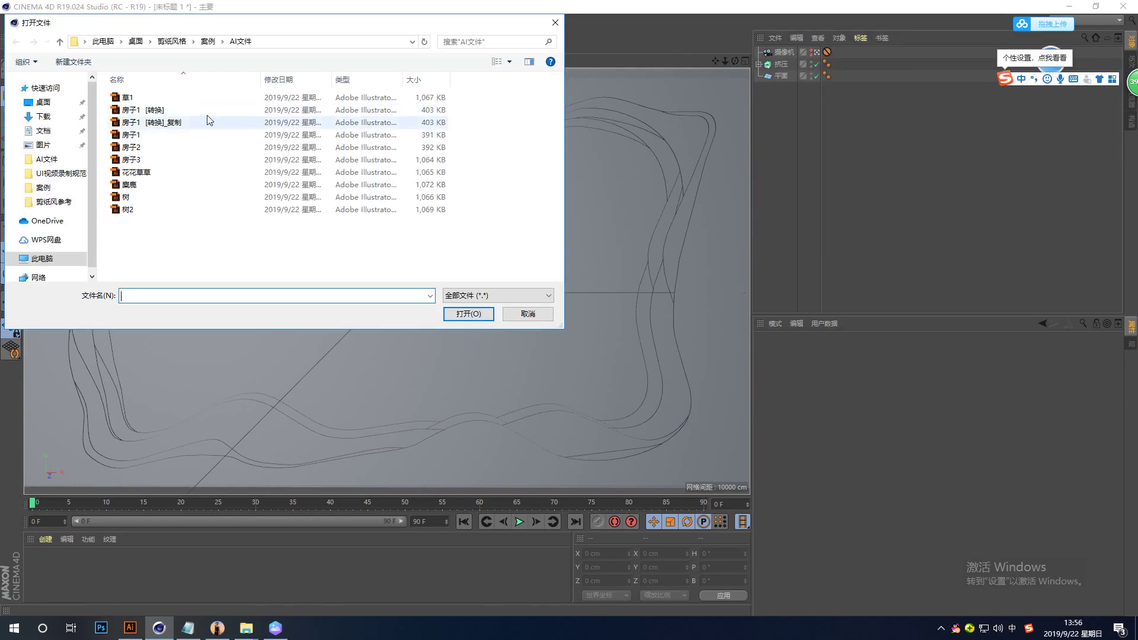
{"action": "left_click", "coordinate": [147, 136]}
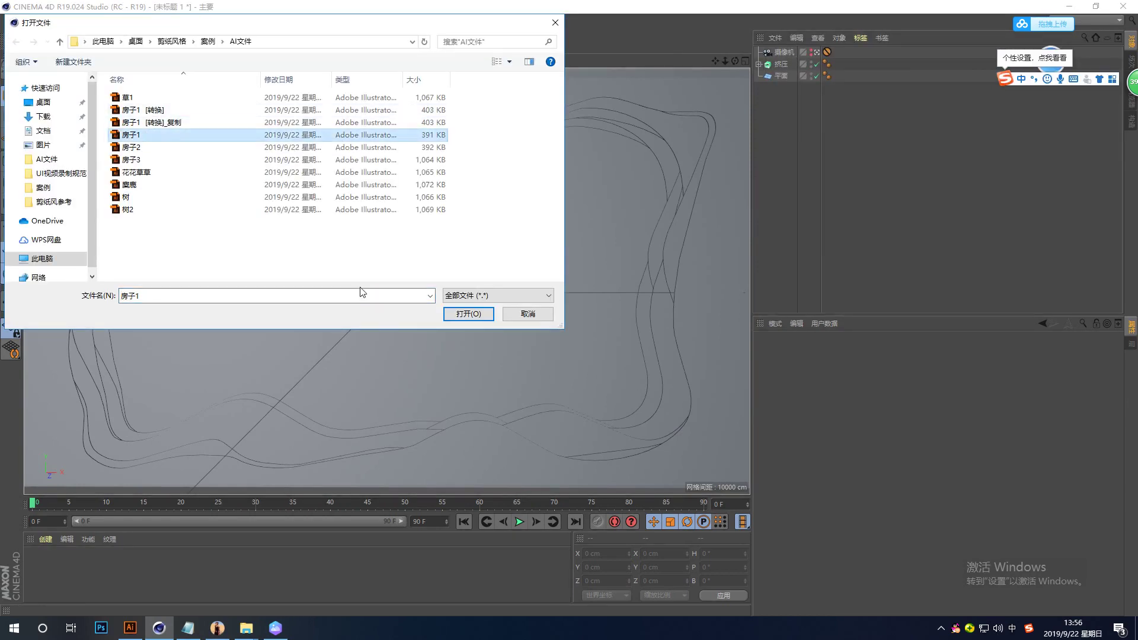
{"action": "left_click", "coordinate": [461, 316]}
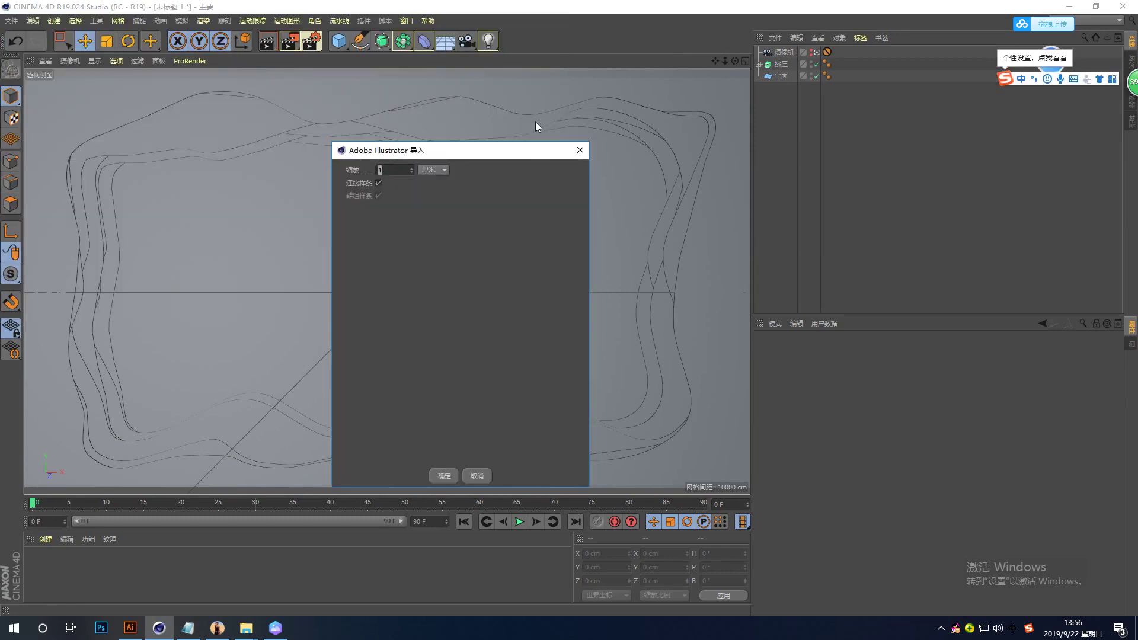
{"action": "left_click_drag", "start_coordinate": [511, 157], "coordinate": [567, 107]}
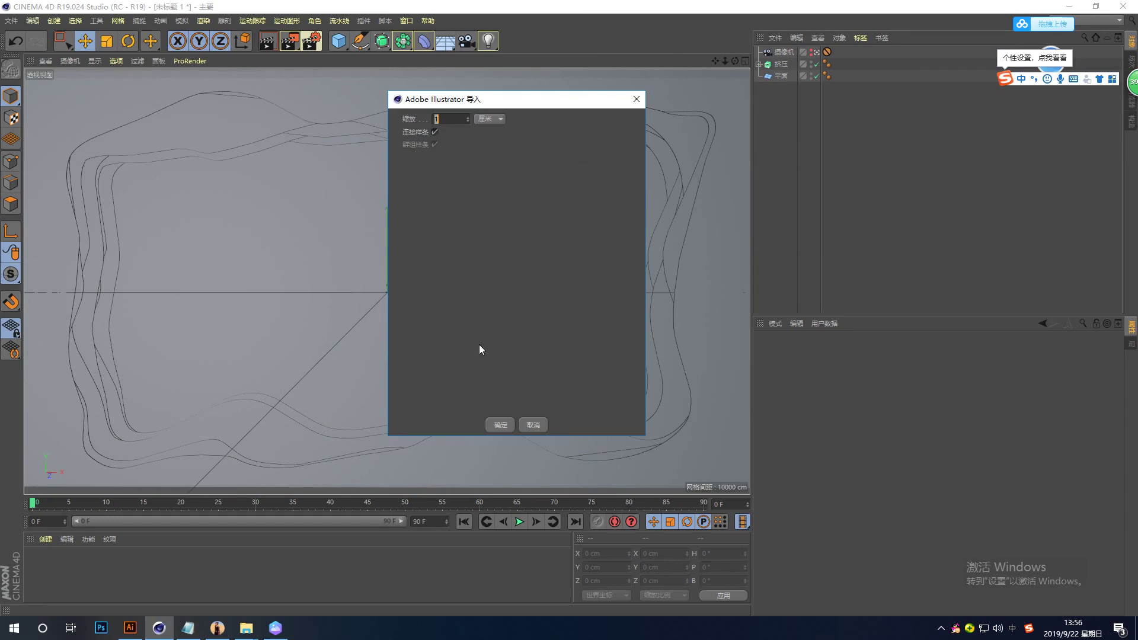
{"action": "left_click", "coordinate": [506, 425]}
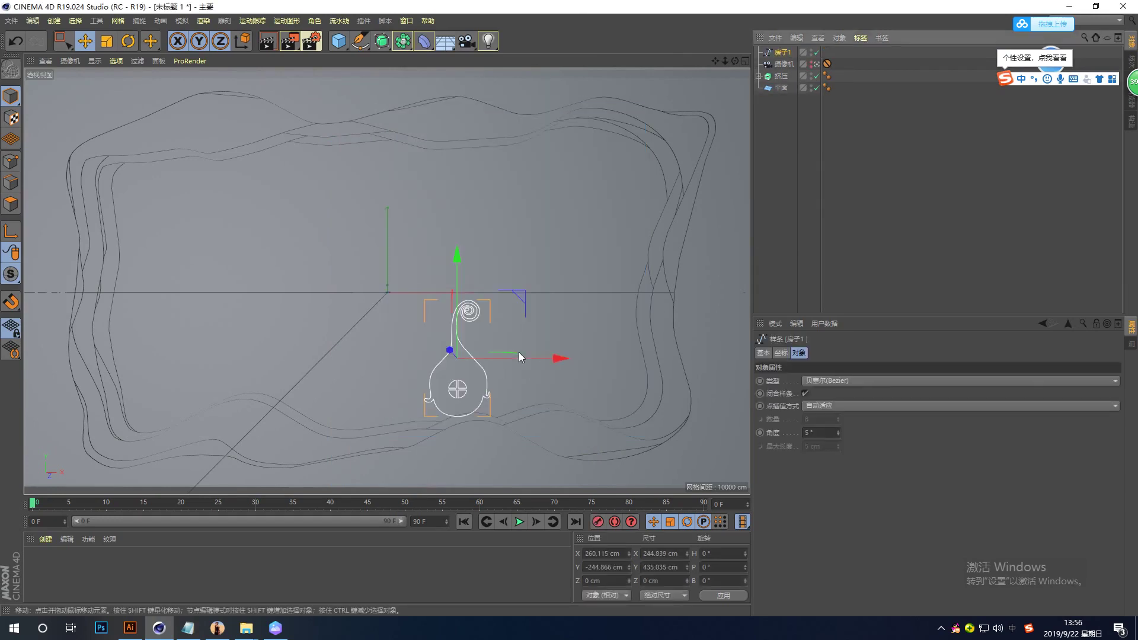
Step: Scale the house outline up to about 587 × 1043 cm
{"action": "key", "text": "t"}
{"action": "mouse_move", "coordinate": [476, 286]}
{"action": "left_mouse_down"}
{"action": "mouse_move", "coordinate": [648, 193]}
{"action": "mouse_move", "coordinate": [604, 253]}
{"action": "mouse_move", "coordinate": [713, 187]}
{"action": "left_mouse_up"}
{"action": "left_click_drag", "start_coordinate": [651, 244], "coordinate": [688, 215]}
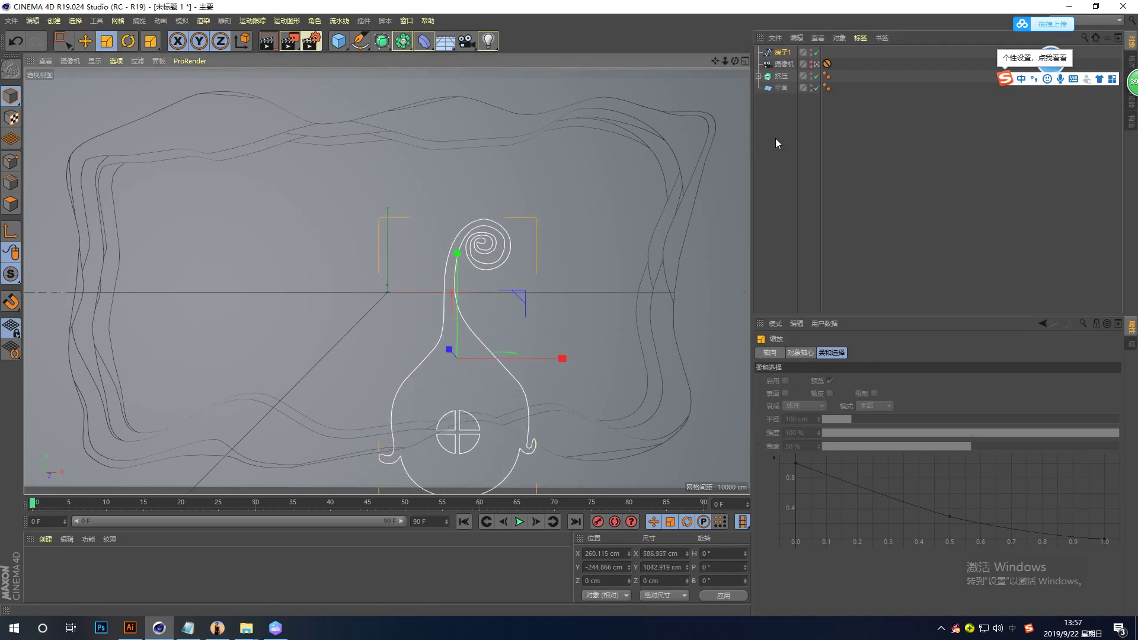
{"action": "left_click", "coordinate": [818, 64]}
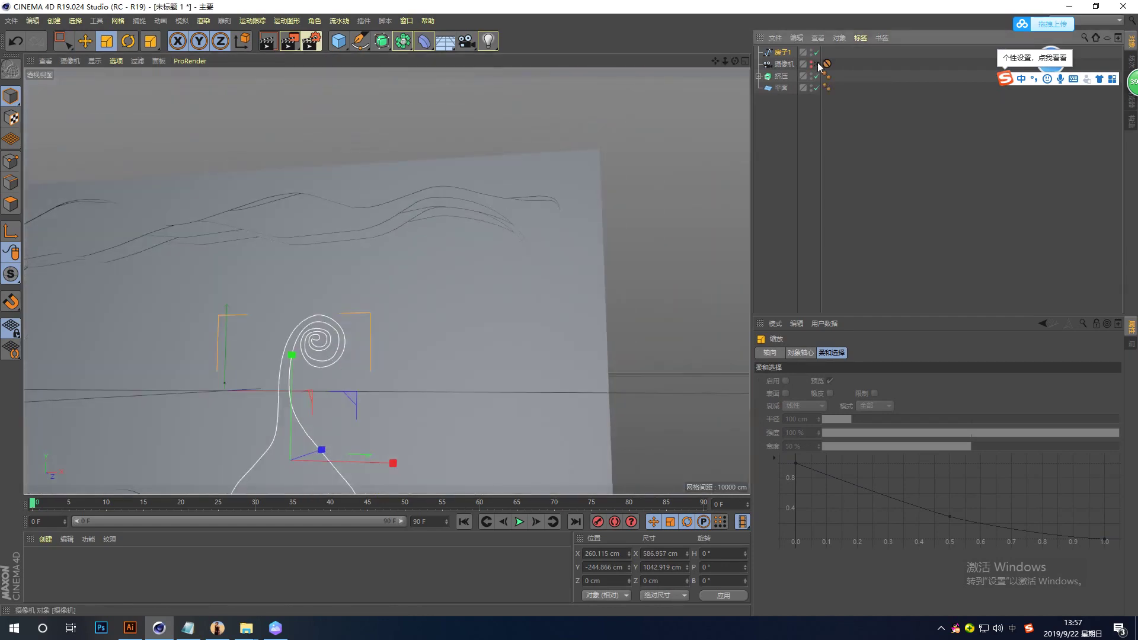
{"action": "left_click_drag", "start_coordinate": [682, 324], "coordinate": [600, 345], "text": "alt"}
Step: Move the house outline in front of the frames to X -476.016, Y -140.902, Z 320.095 cm
{"action": "key", "text": "e"}
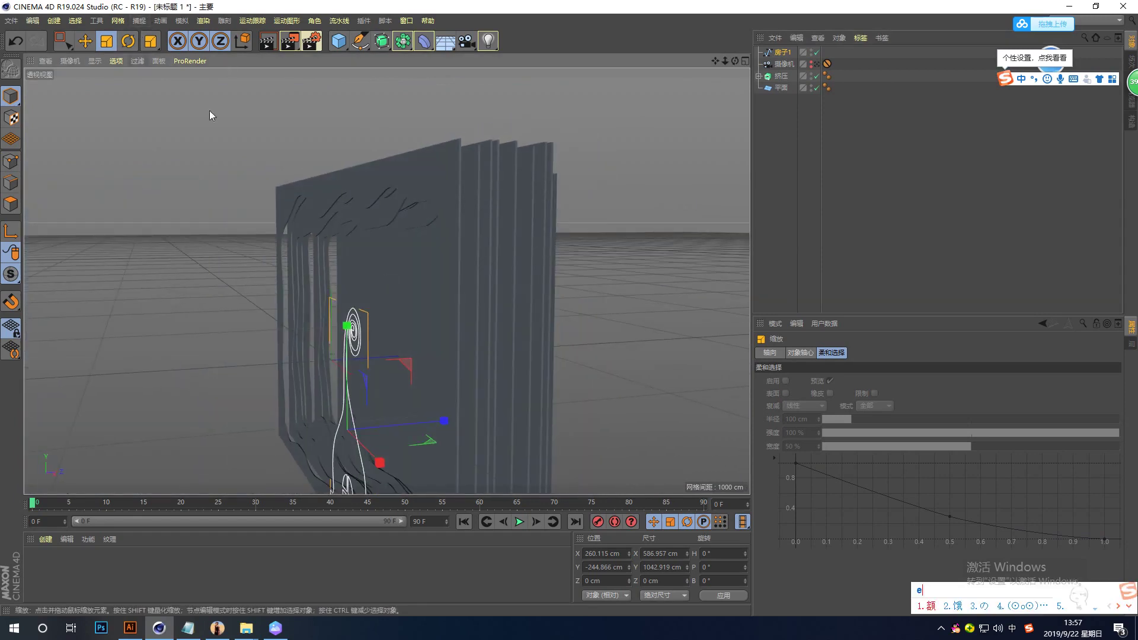
{"action": "key", "text": "shift"}
{"action": "key", "text": "e"}
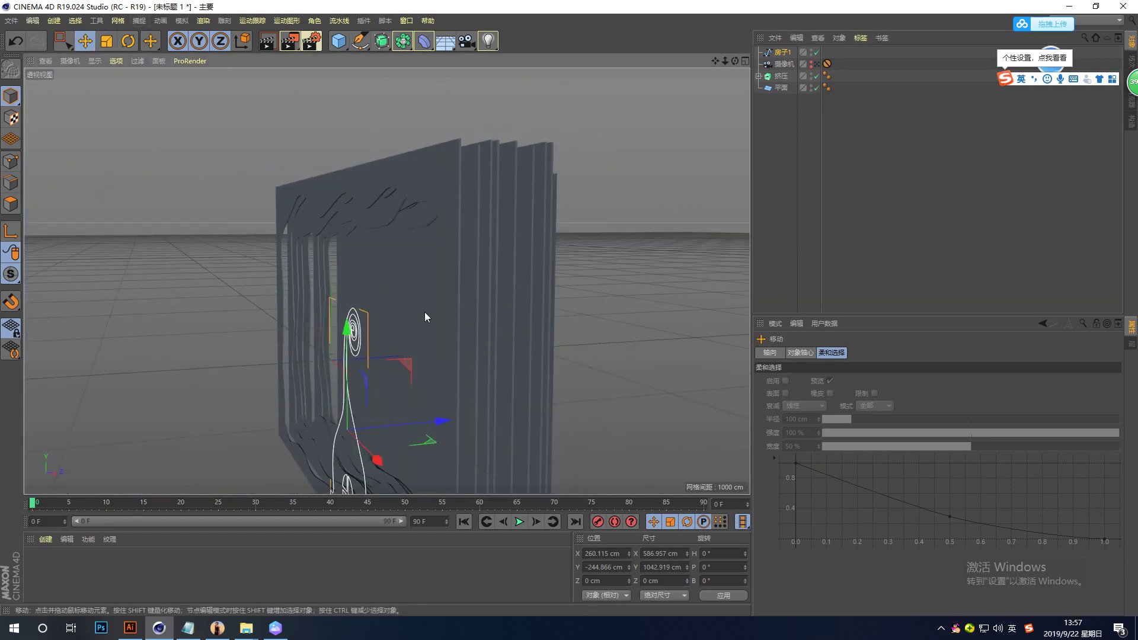
{"action": "left_click_drag", "start_coordinate": [449, 424], "coordinate": [499, 396]}
{"action": "mouse_move", "coordinate": [563, 443]}
{"action": "left_mouse_down", "text": "alt"}
{"action": "mouse_move", "coordinate": [528, 450]}
{"action": "mouse_move", "coordinate": [529, 439]}
{"action": "mouse_move", "coordinate": [582, 436]}
{"action": "mouse_move", "coordinate": [360, 446]}
{"action": "mouse_move", "coordinate": [332, 462]}
{"action": "mouse_move", "coordinate": [429, 417]}
{"action": "left_mouse_up", "text": "alt"}
{"action": "left_click_drag", "start_coordinate": [389, 315], "coordinate": [389, 298]}
{"action": "mouse_move", "coordinate": [479, 396]}
{"action": "left_mouse_down"}
{"action": "mouse_move", "coordinate": [490, 403]}
{"action": "mouse_move", "coordinate": [462, 419]}
{"action": "mouse_move", "coordinate": [515, 421]}
{"action": "mouse_move", "coordinate": [381, 396]}
{"action": "mouse_move", "coordinate": [649, 304]}
{"action": "left_mouse_up"}
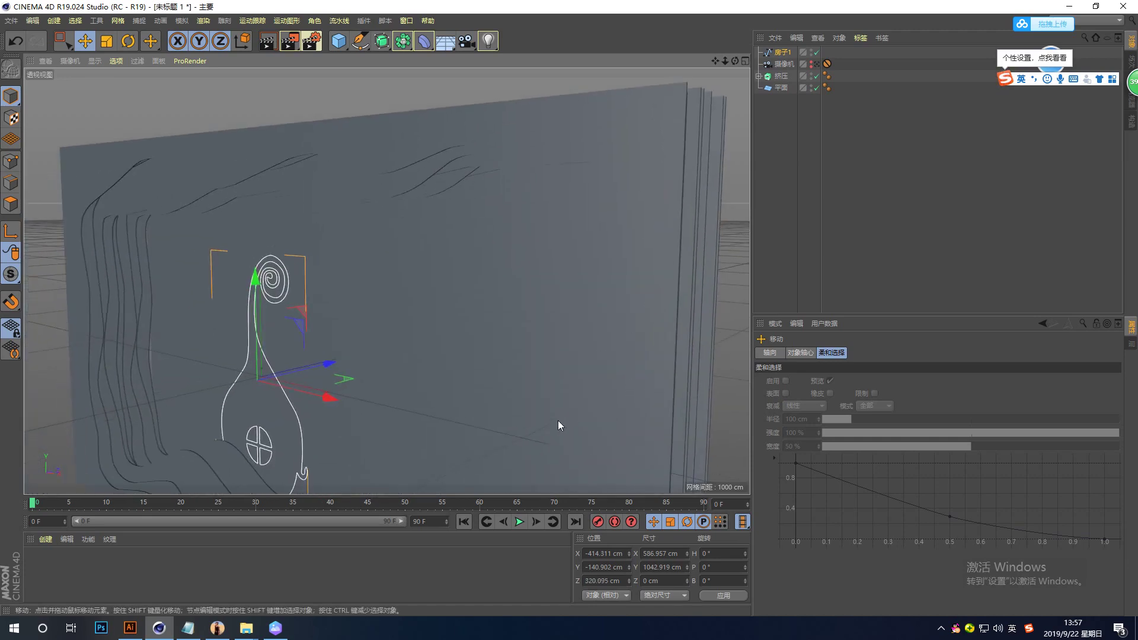
{"action": "left_click_drag", "start_coordinate": [560, 420], "coordinate": [582, 410], "text": "alt"}
{"action": "mouse_move", "coordinate": [417, 426]}
{"action": "left_mouse_down", "text": "alt"}
{"action": "mouse_move", "coordinate": [685, 313]}
{"action": "mouse_move", "coordinate": [607, 336]}
{"action": "left_mouse_up", "text": "alt"}
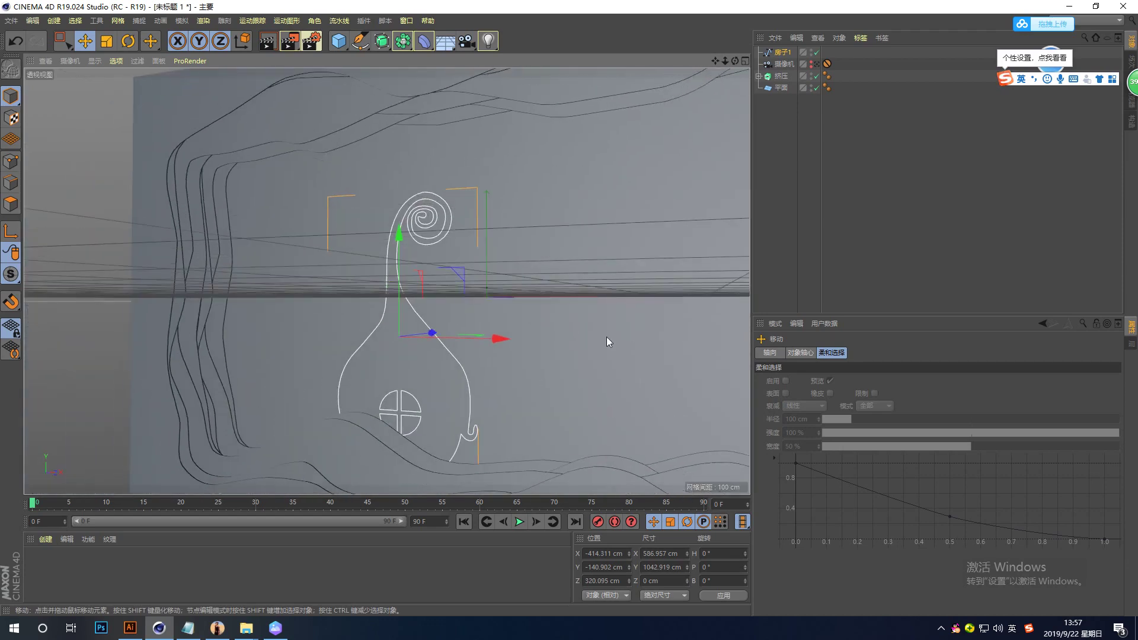
{"action": "left_click_drag", "start_coordinate": [505, 339], "coordinate": [488, 340]}
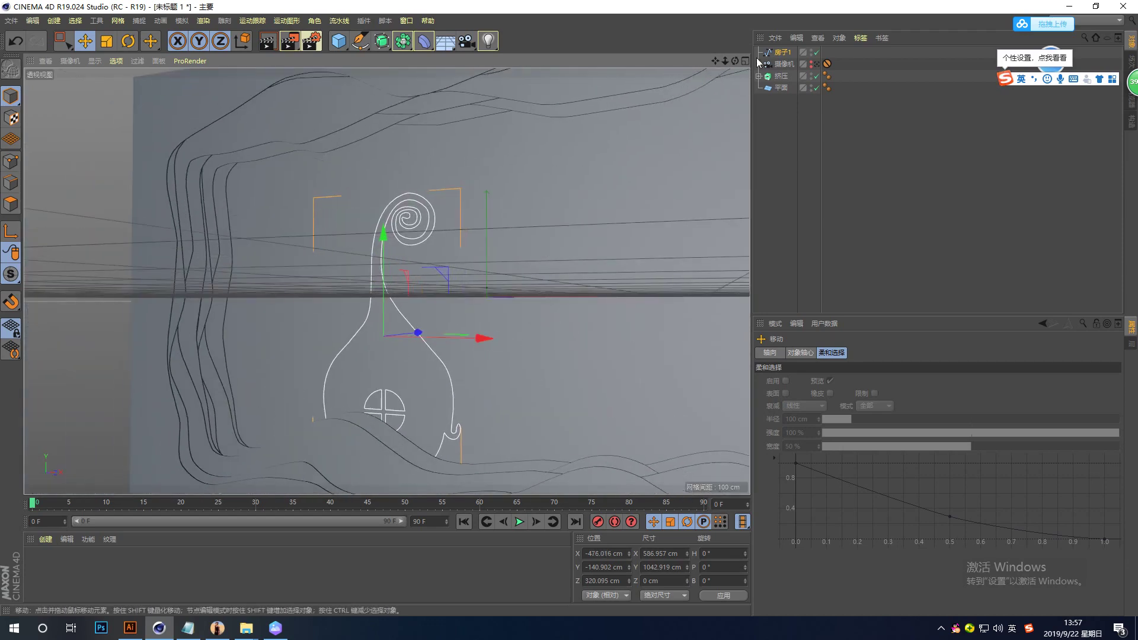
{"action": "left_click", "coordinate": [775, 40]}
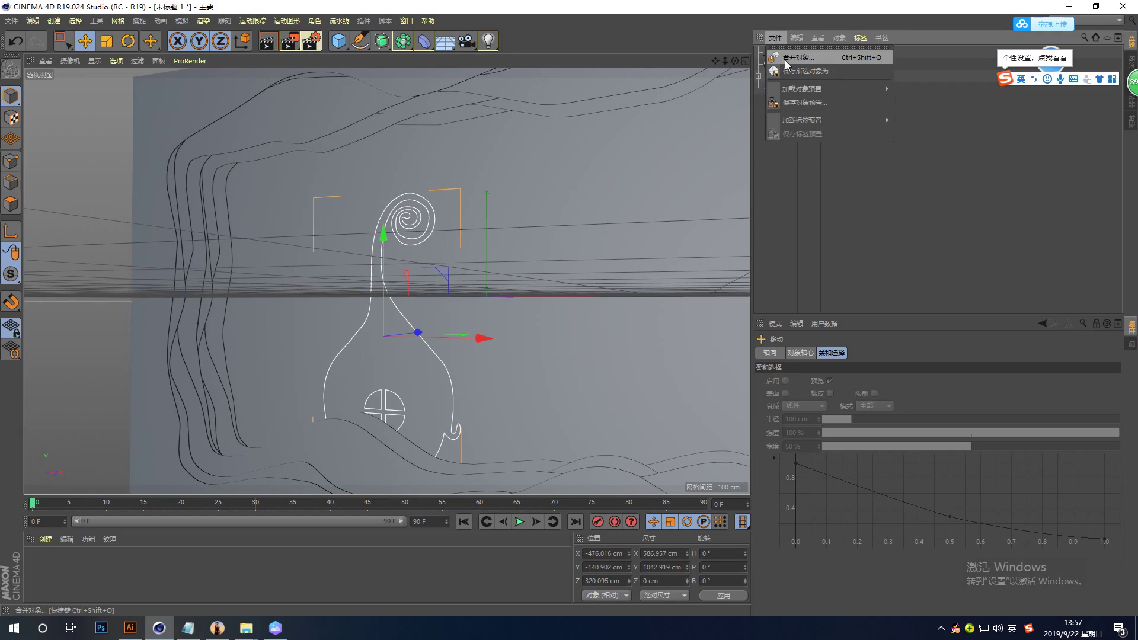
Step: Merge the 房子2 Illustrator file and move it in front of the frames, left side
{"action": "left_click", "coordinate": [807, 57]}
{"action": "left_click", "coordinate": [133, 147]}
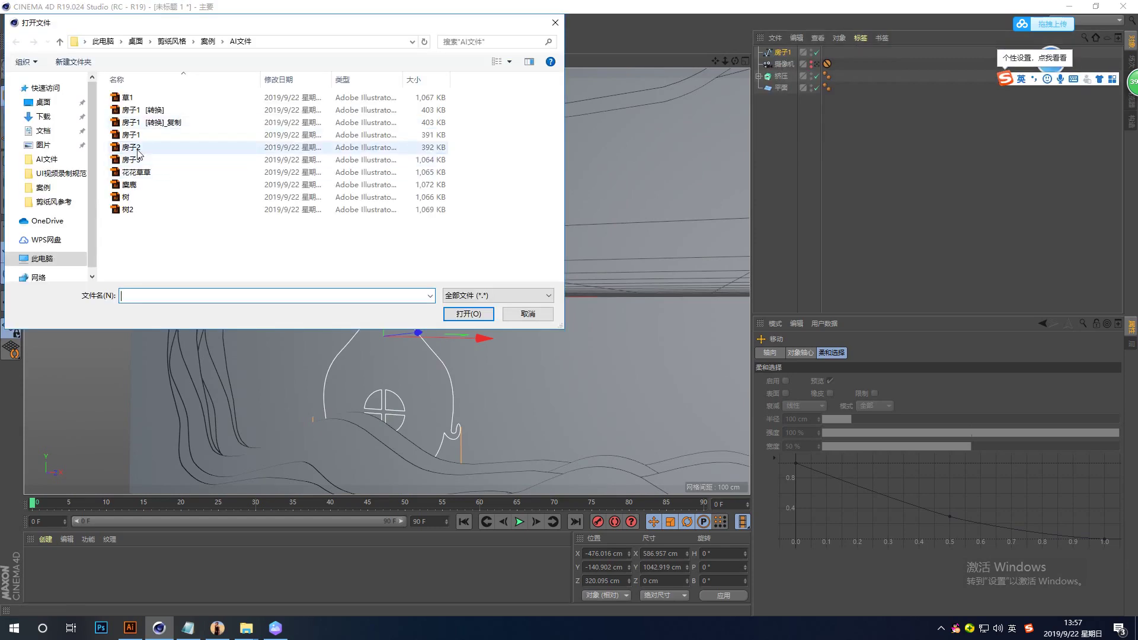
{"action": "left_click", "coordinate": [467, 313]}
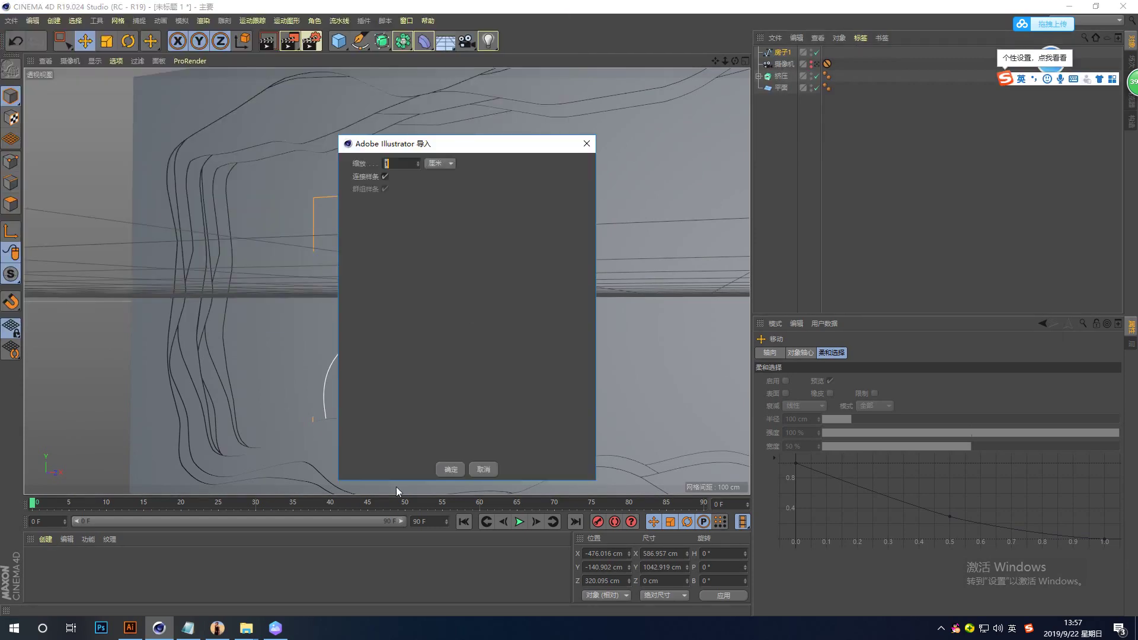
{"action": "left_click", "coordinate": [450, 469]}
{"action": "left_click_drag", "start_coordinate": [671, 398], "coordinate": [602, 413], "text": "alt"}
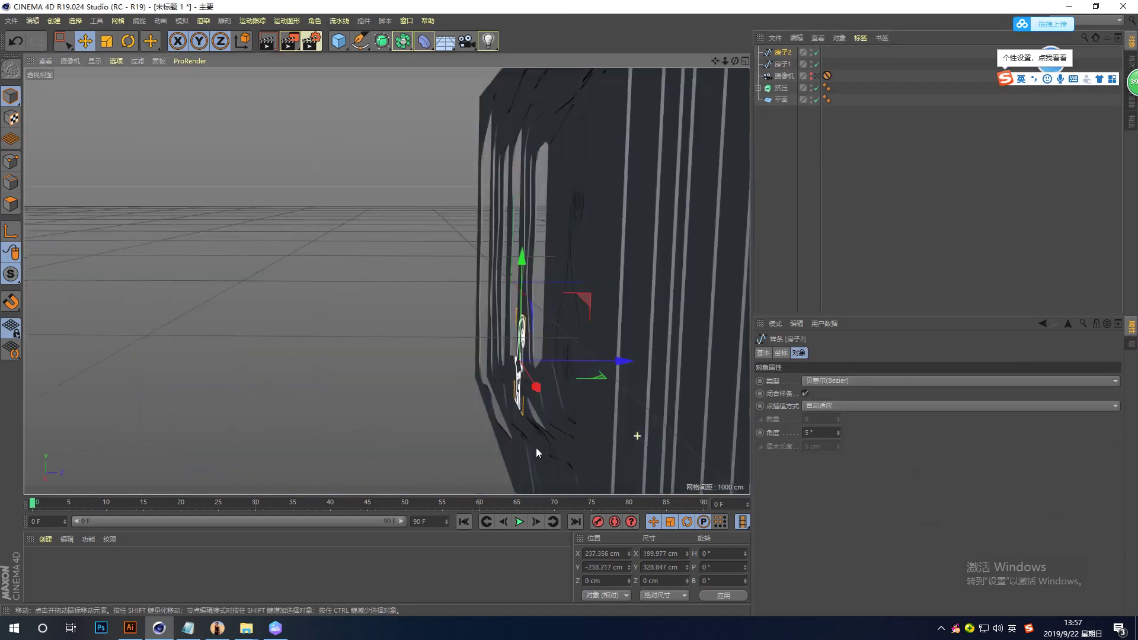
{"action": "mouse_move", "coordinate": [640, 369]}
{"action": "left_mouse_down"}
{"action": "mouse_move", "coordinate": [719, 365]}
{"action": "mouse_move", "coordinate": [660, 402]}
{"action": "left_mouse_up"}
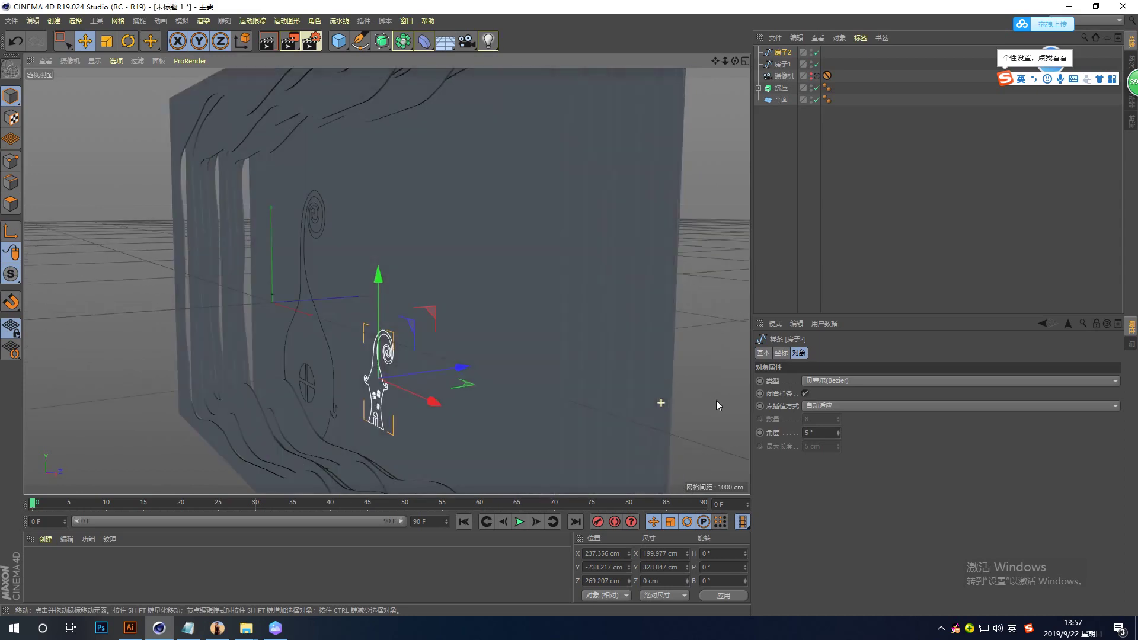
{"action": "mouse_move", "coordinate": [418, 403]}
{"action": "left_mouse_down"}
{"action": "mouse_move", "coordinate": [332, 391]}
{"action": "mouse_move", "coordinate": [417, 390]}
{"action": "mouse_move", "coordinate": [332, 358]}
{"action": "left_mouse_up"}
{"action": "left_click_drag", "start_coordinate": [261, 271], "coordinate": [258, 297]}
{"action": "left_click_drag", "start_coordinate": [352, 372], "coordinate": [321, 374]}
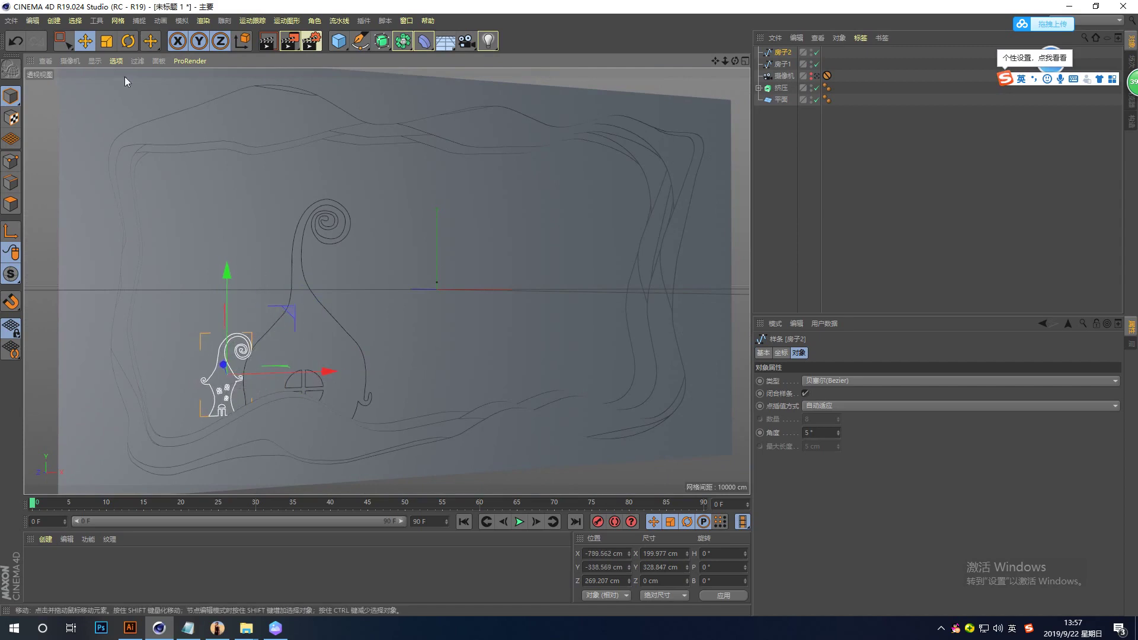
Step: Enlarge 房子2 to about 452 × 743 cm and raise it slightly
{"action": "left_click", "coordinate": [106, 40]}
{"action": "mouse_move", "coordinate": [255, 177]}
{"action": "left_mouse_down"}
{"action": "mouse_move", "coordinate": [305, 194]}
{"action": "mouse_move", "coordinate": [397, 101]}
{"action": "left_mouse_up"}
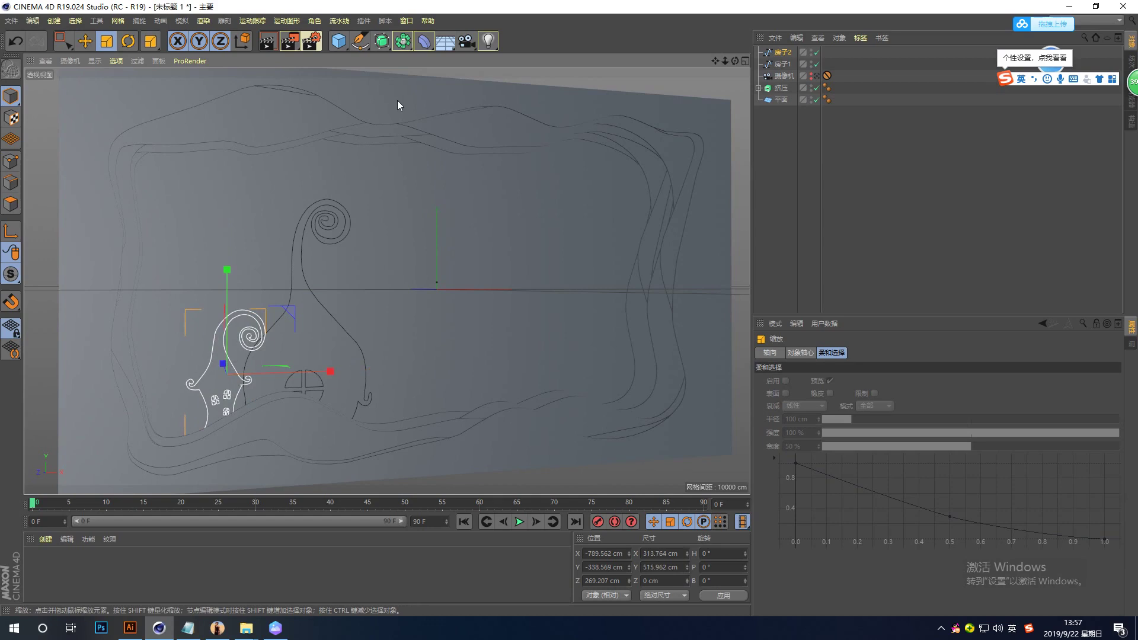
{"action": "key", "text": "e"}
{"action": "left_click_drag", "start_coordinate": [227, 274], "coordinate": [227, 259]}
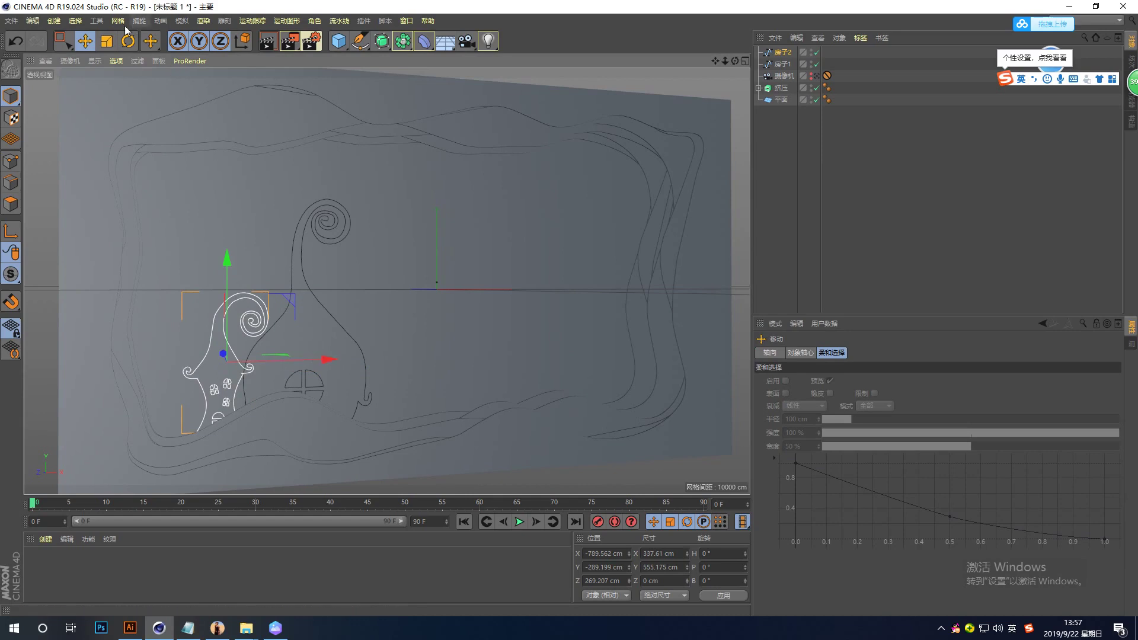
{"action": "left_click_drag", "start_coordinate": [261, 176], "coordinate": [360, 120]}
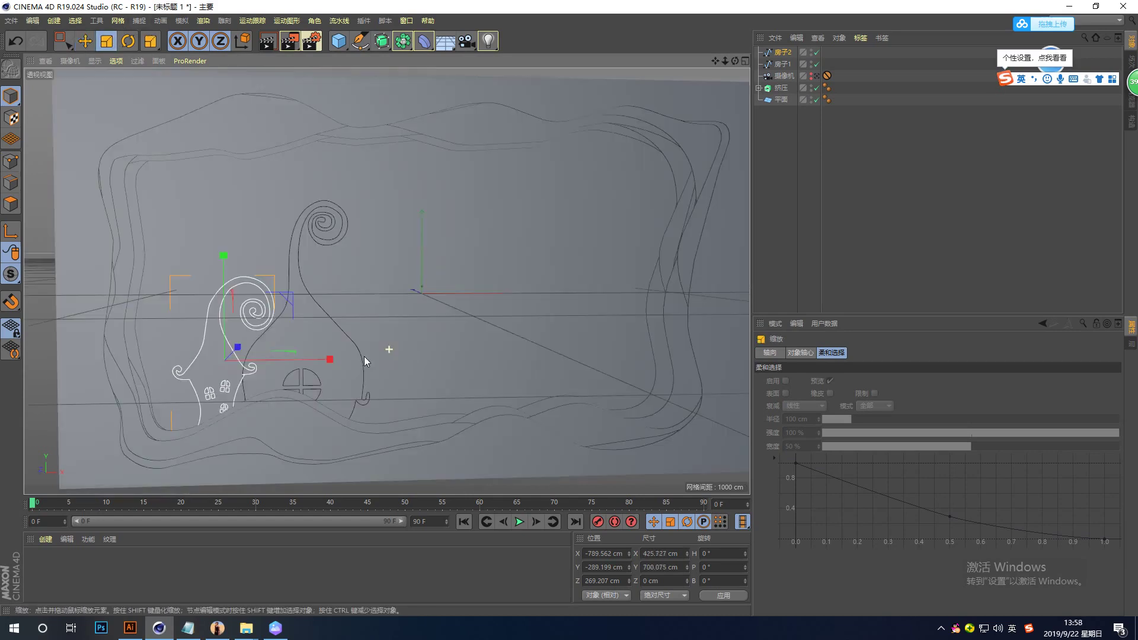
{"action": "mouse_move", "coordinate": [371, 336]}
{"action": "left_mouse_down", "text": "alt"}
{"action": "mouse_move", "coordinate": [322, 277]}
{"action": "mouse_move", "coordinate": [329, 243]}
{"action": "left_mouse_up", "text": "alt"}
{"action": "key", "text": "e"}
{"action": "left_click_drag", "start_coordinate": [224, 251], "coordinate": [223, 243]}
{"action": "left_click", "coordinate": [775, 38]}
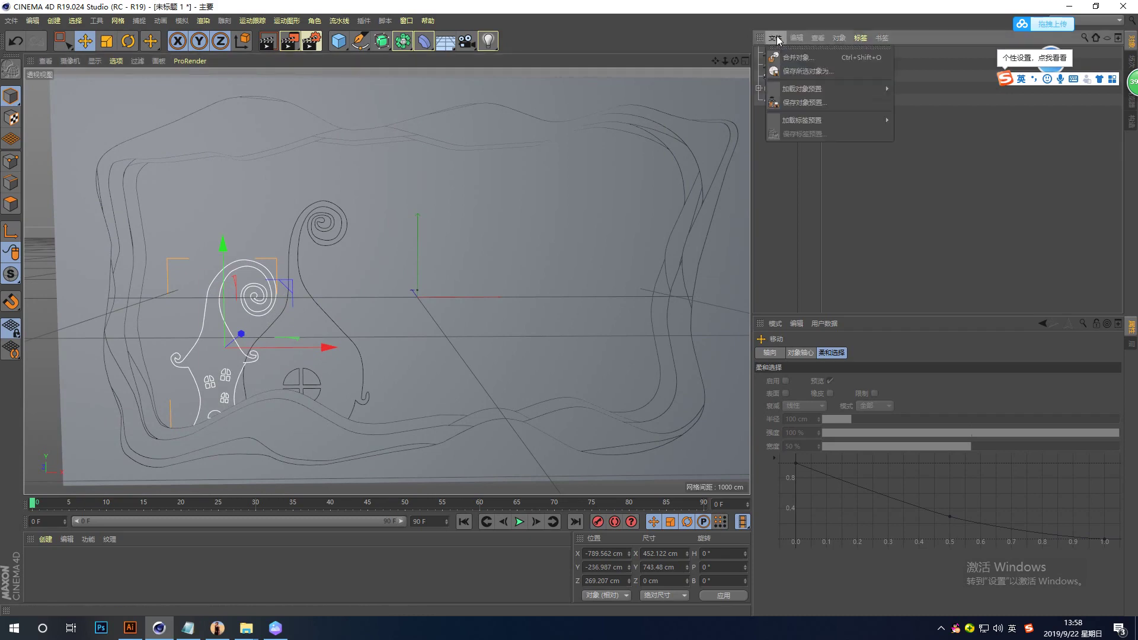
Step: Merge the 房子3 Illustrator file into the scene
{"action": "left_click", "coordinate": [778, 58]}
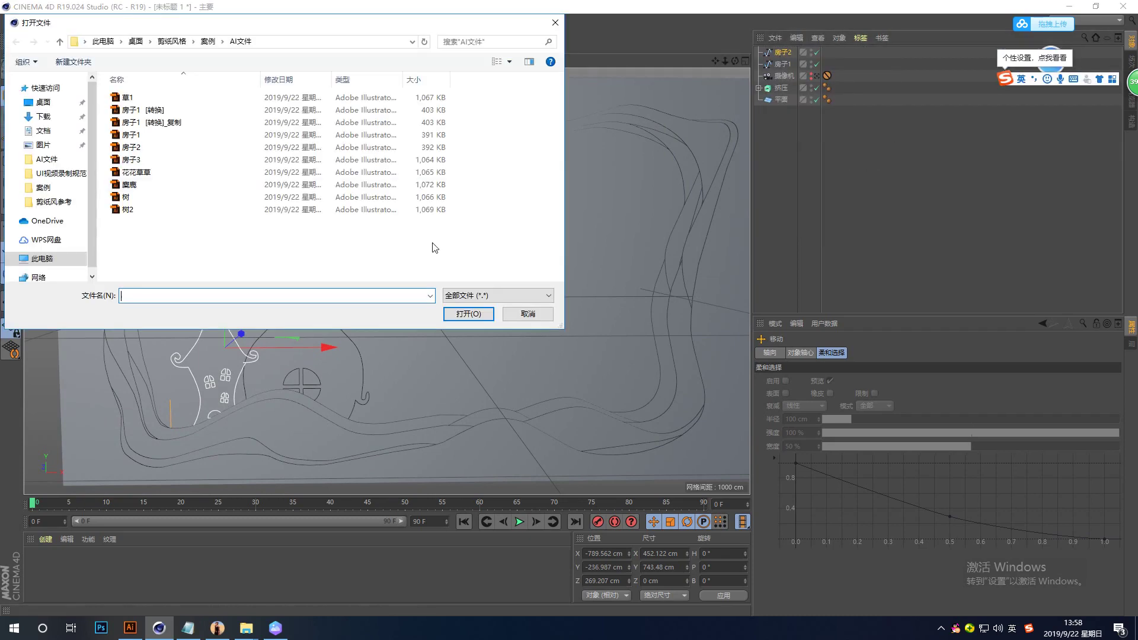
{"action": "left_click", "coordinate": [131, 160]}
{"action": "left_click", "coordinate": [468, 313]}
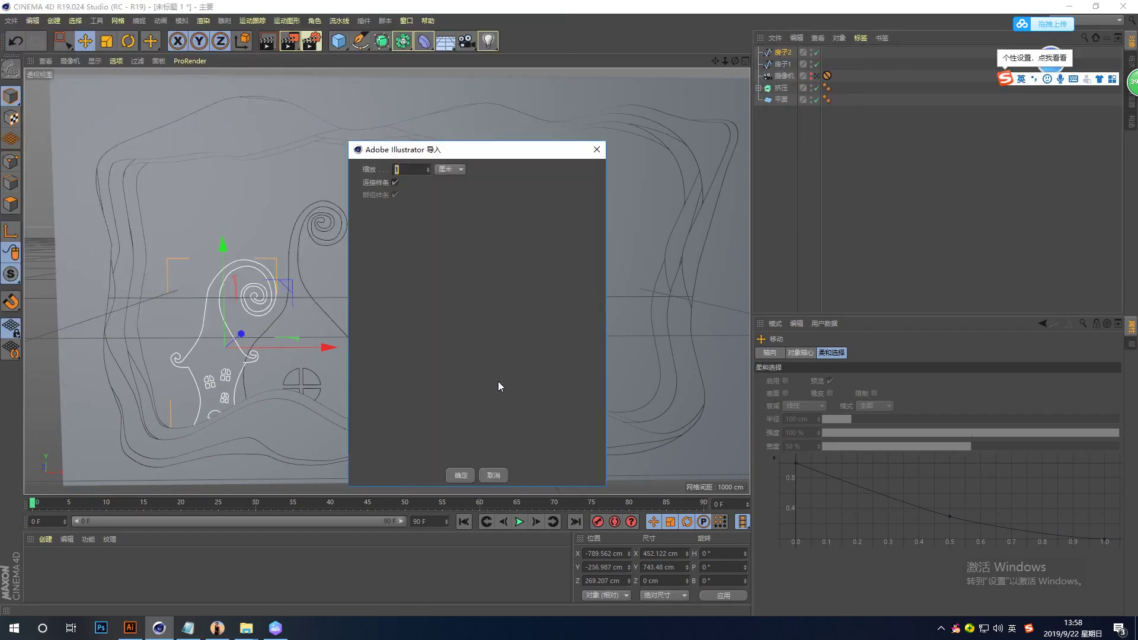
{"action": "left_click", "coordinate": [470, 477]}
Step: Move 房子3 forward to the front layers, right beside the first house
{"action": "left_click_drag", "start_coordinate": [356, 419], "coordinate": [447, 420], "text": "alt"}
{"action": "mouse_move", "coordinate": [597, 423]}
{"action": "left_mouse_down"}
{"action": "mouse_move", "coordinate": [607, 411]}
{"action": "mouse_move", "coordinate": [571, 280]}
{"action": "mouse_move", "coordinate": [564, 371]}
{"action": "mouse_move", "coordinate": [645, 363]}
{"action": "mouse_move", "coordinate": [628, 409]}
{"action": "mouse_move", "coordinate": [527, 366]}
{"action": "mouse_move", "coordinate": [508, 400]}
{"action": "mouse_move", "coordinate": [475, 396]}
{"action": "left_mouse_up"}
{"action": "left_click_drag", "start_coordinate": [591, 331], "coordinate": [574, 331]}
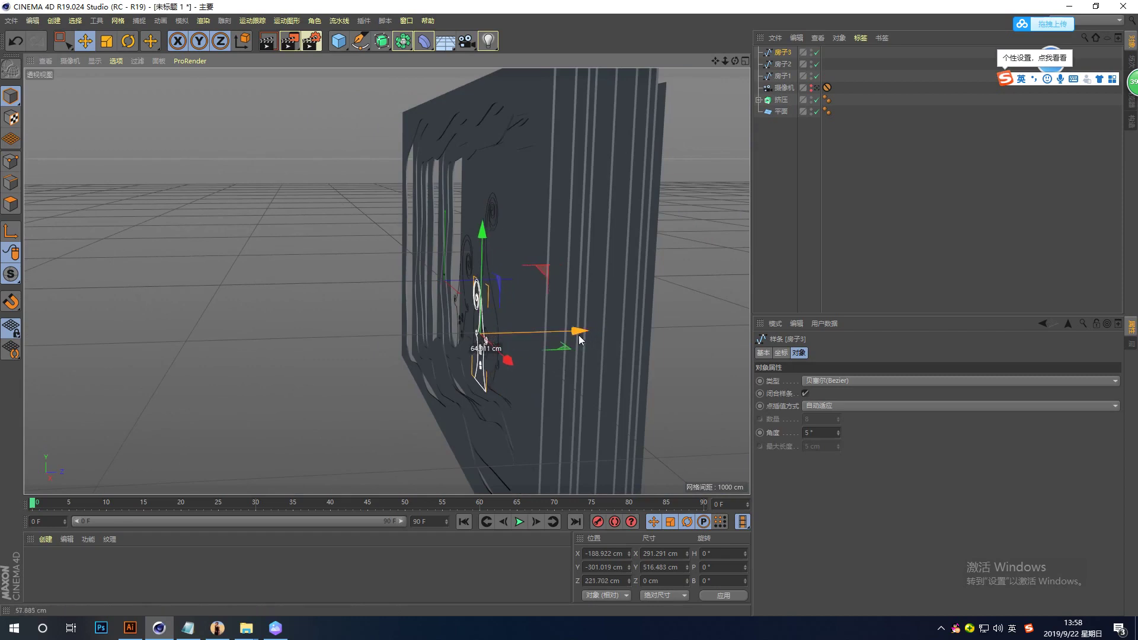
{"action": "mouse_move", "coordinate": [570, 381]}
{"action": "left_mouse_down", "text": "alt"}
{"action": "mouse_move", "coordinate": [560, 377]}
{"action": "mouse_move", "coordinate": [573, 361]}
{"action": "mouse_move", "coordinate": [610, 348]}
{"action": "left_mouse_up", "text": "alt"}
{"action": "mouse_move", "coordinate": [547, 252]}
{"action": "left_mouse_down"}
{"action": "mouse_move", "coordinate": [548, 336]}
{"action": "mouse_move", "coordinate": [574, 365]}
{"action": "mouse_move", "coordinate": [611, 355]}
{"action": "left_mouse_up"}
{"action": "left_click_drag", "start_coordinate": [397, 390], "coordinate": [386, 406], "text": "alt"}
{"action": "left_click_drag", "start_coordinate": [454, 384], "coordinate": [435, 422], "text": "alt"}
{"action": "right_click_drag", "start_coordinate": [436, 422], "coordinate": [468, 427], "text": "alt"}
{"action": "left_click_drag", "start_coordinate": [304, 429], "coordinate": [330, 410]}
{"action": "mouse_move", "coordinate": [329, 410]}
{"action": "right_mouse_down", "text": "alt"}
{"action": "mouse_move", "coordinate": [522, 357]}
{"action": "mouse_move", "coordinate": [458, 303]}
{"action": "right_mouse_up", "text": "alt"}
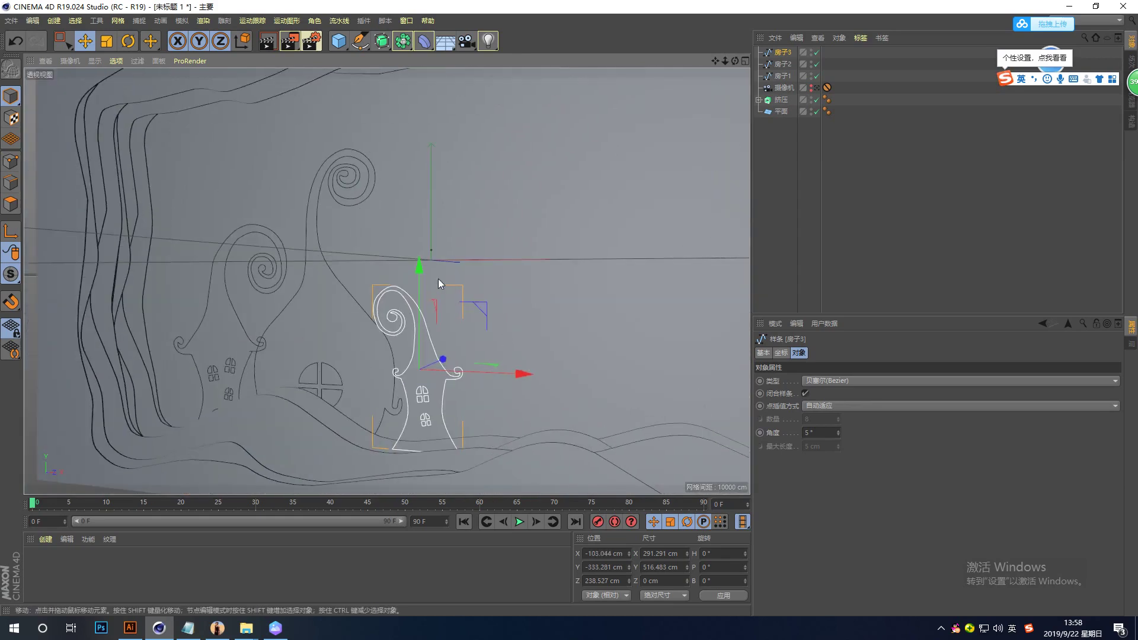
{"action": "left_click_drag", "start_coordinate": [418, 272], "coordinate": [417, 278]}
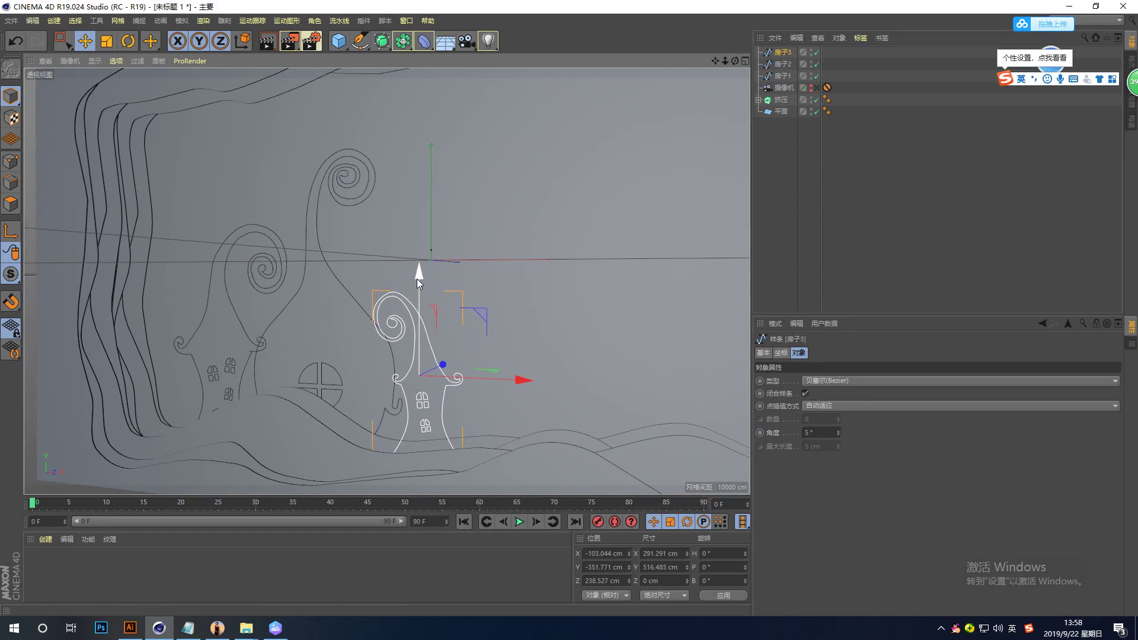
Step: Enlarge 房子3 to about 320 × 568 cm and raise it onto the hill
{"action": "left_click", "coordinate": [107, 43]}
{"action": "left_click_drag", "start_coordinate": [454, 222], "coordinate": [481, 190]}
{"action": "key", "text": "e"}
{"action": "left_click_drag", "start_coordinate": [419, 271], "coordinate": [423, 266]}
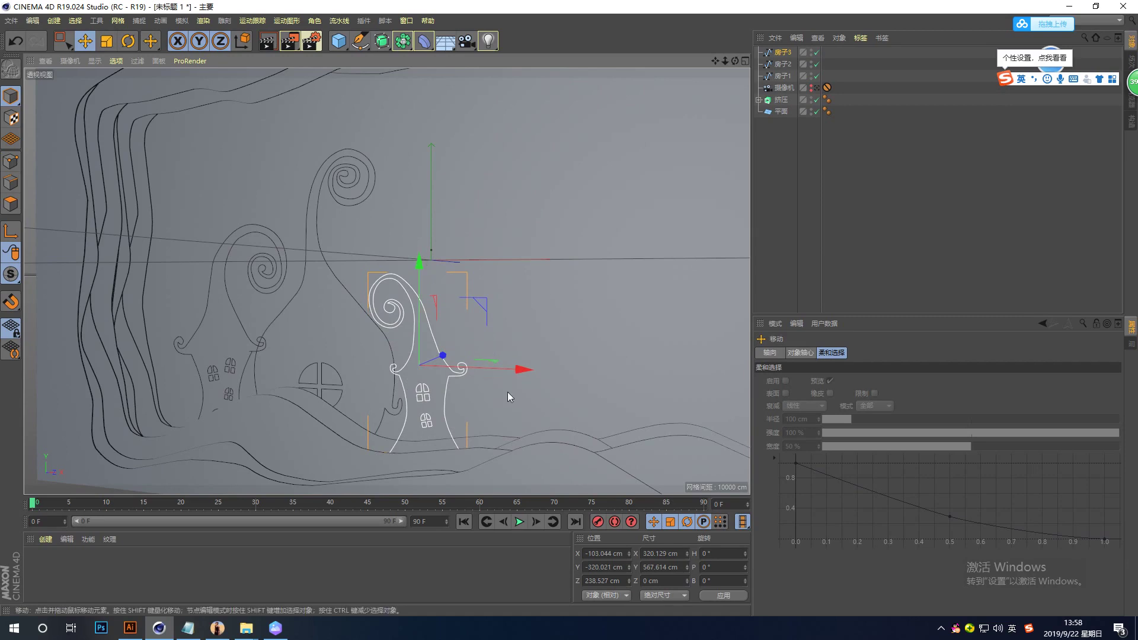
{"action": "mouse_move", "coordinate": [518, 425]}
{"action": "left_mouse_down", "text": "alt"}
{"action": "mouse_move", "coordinate": [563, 407]}
{"action": "mouse_move", "coordinate": [625, 418]}
{"action": "mouse_move", "coordinate": [546, 379]}
{"action": "left_mouse_up", "text": "alt"}
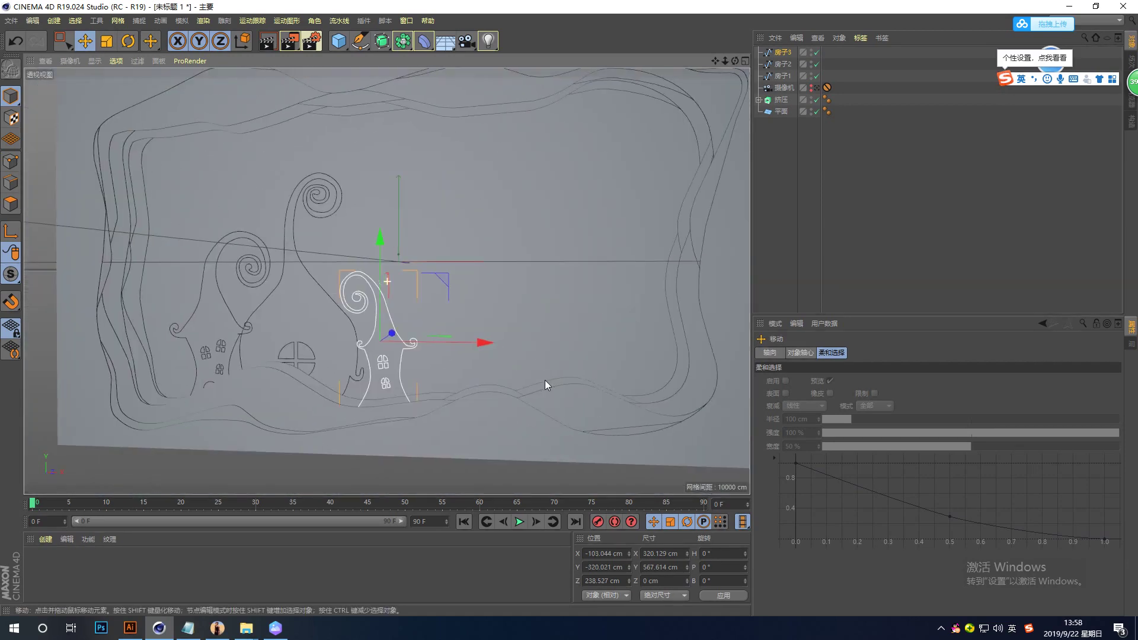
{"action": "left_click", "coordinate": [774, 38]}
{"action": "left_click", "coordinate": [799, 59]}
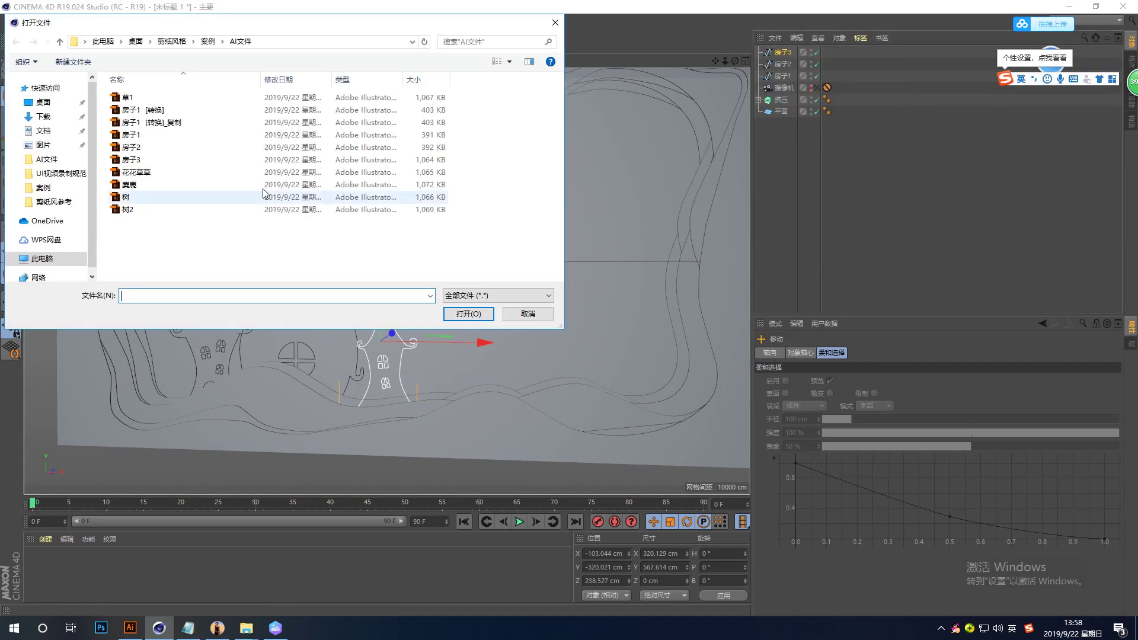
Step: Import the 麋鹿 deer outline and move it to the right
{"action": "left_click", "coordinate": [126, 188]}
{"action": "left_click", "coordinate": [472, 320]}
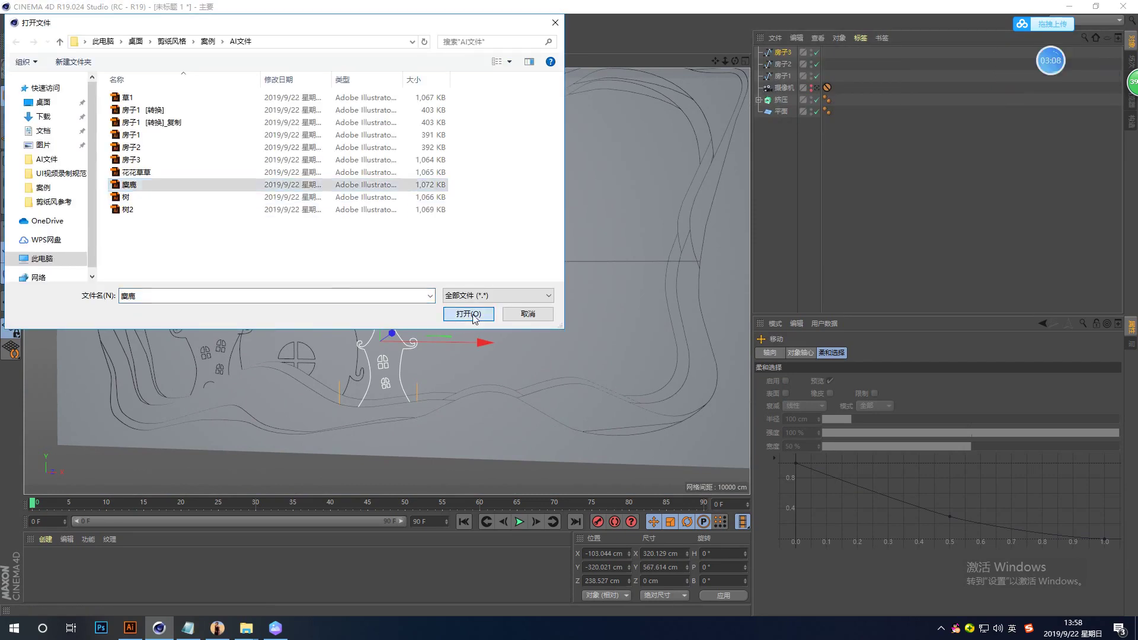
{"action": "mouse_move", "coordinate": [575, 332]}
{"action": "left_mouse_down"}
{"action": "mouse_move", "coordinate": [731, 345]}
{"action": "mouse_move", "coordinate": [619, 394]}
{"action": "mouse_move", "coordinate": [652, 367]}
{"action": "mouse_move", "coordinate": [486, 372]}
{"action": "mouse_move", "coordinate": [612, 317]}
{"action": "mouse_move", "coordinate": [586, 323]}
{"action": "mouse_move", "coordinate": [576, 357]}
{"action": "mouse_move", "coordinate": [568, 351]}
{"action": "mouse_move", "coordinate": [583, 339]}
{"action": "mouse_move", "coordinate": [628, 384]}
{"action": "mouse_move", "coordinate": [656, 385]}
{"action": "left_mouse_up"}
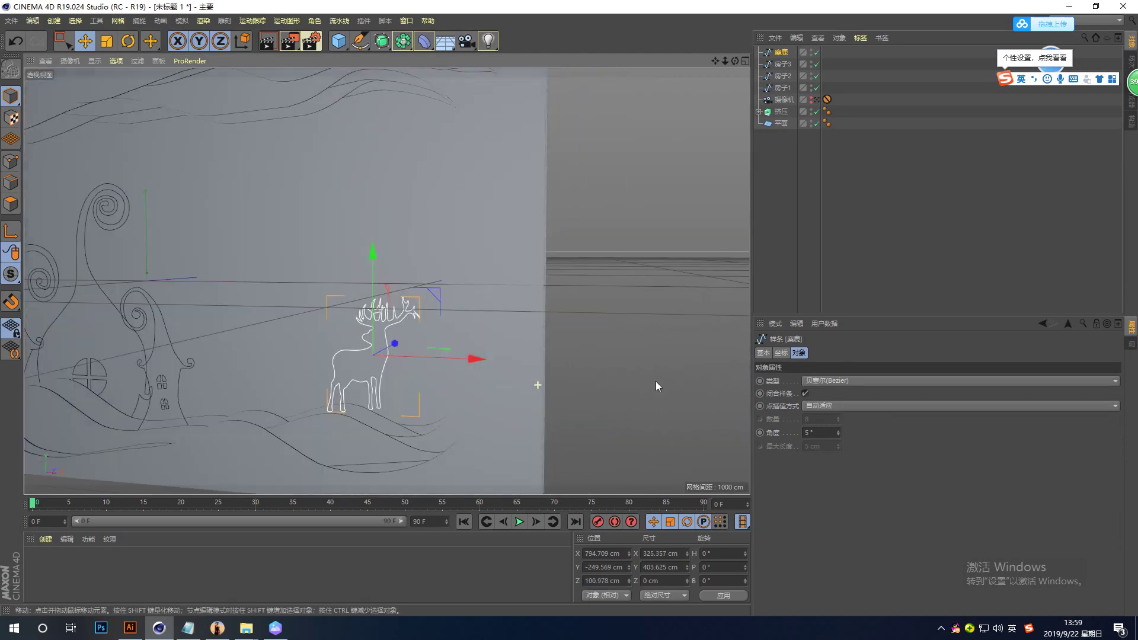
Step: Enlarge the deer to about 432 × 536 cm and lower it onto the hills at X 798.684 cm
{"action": "left_click", "coordinate": [107, 41]}
{"action": "mouse_move", "coordinate": [469, 301]}
{"action": "left_mouse_down"}
{"action": "mouse_move", "coordinate": [535, 257]}
{"action": "mouse_move", "coordinate": [568, 211]}
{"action": "left_mouse_up"}
{"action": "key", "text": "e"}
{"action": "left_click", "coordinate": [86, 42]}
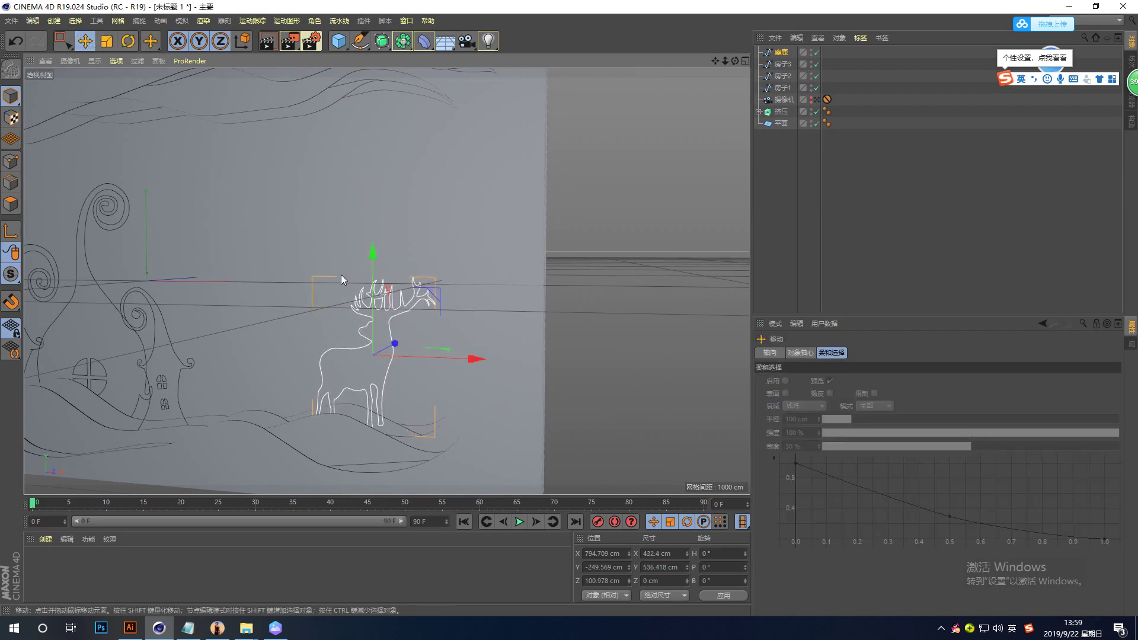
{"action": "left_click_drag", "start_coordinate": [373, 259], "coordinate": [375, 271]}
{"action": "mouse_move", "coordinate": [427, 296]}
{"action": "left_mouse_down", "text": "alt"}
{"action": "mouse_move", "coordinate": [534, 349]}
{"action": "mouse_move", "coordinate": [606, 314]}
{"action": "mouse_move", "coordinate": [536, 392]}
{"action": "mouse_move", "coordinate": [547, 379]}
{"action": "left_mouse_up", "text": "alt"}
{"action": "left_click_drag", "start_coordinate": [568, 325], "coordinate": [570, 324]}
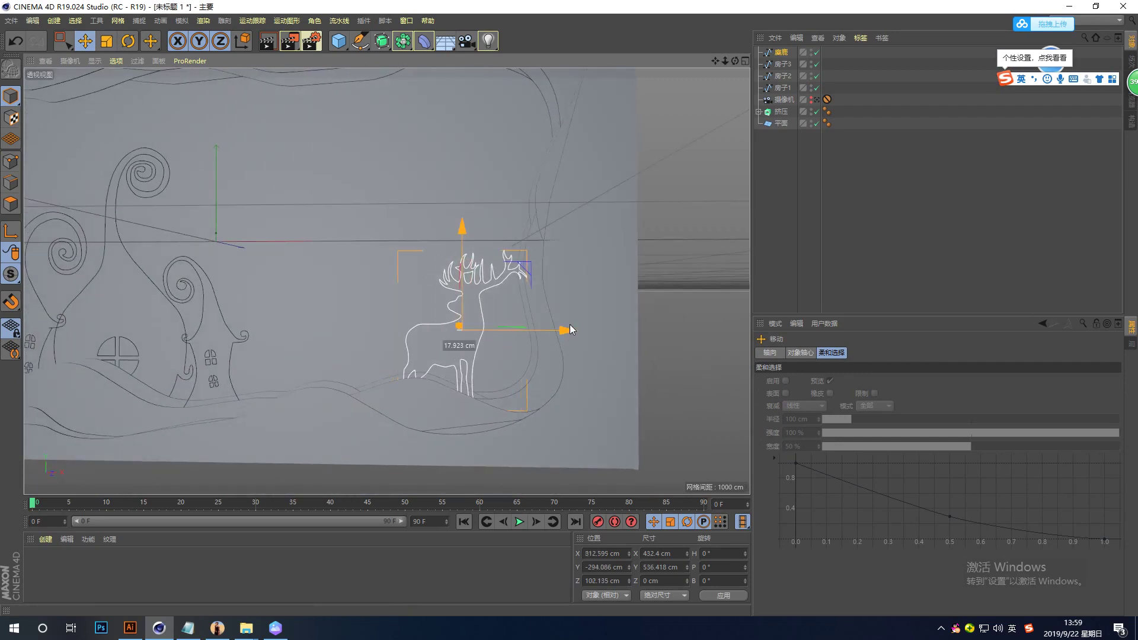
{"action": "left_click", "coordinate": [775, 37]}
{"action": "left_click", "coordinate": [797, 57]}
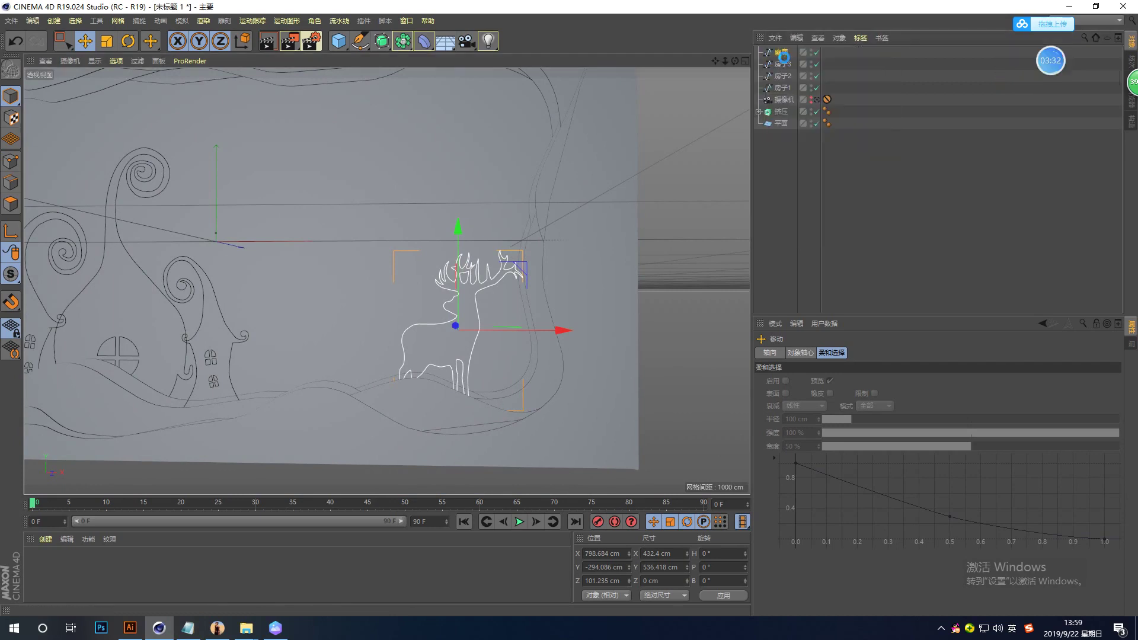
Step: Merge 花花草草.ai and delete its group null without children, leaving four separate paths
{"action": "left_click", "coordinate": [156, 172]}
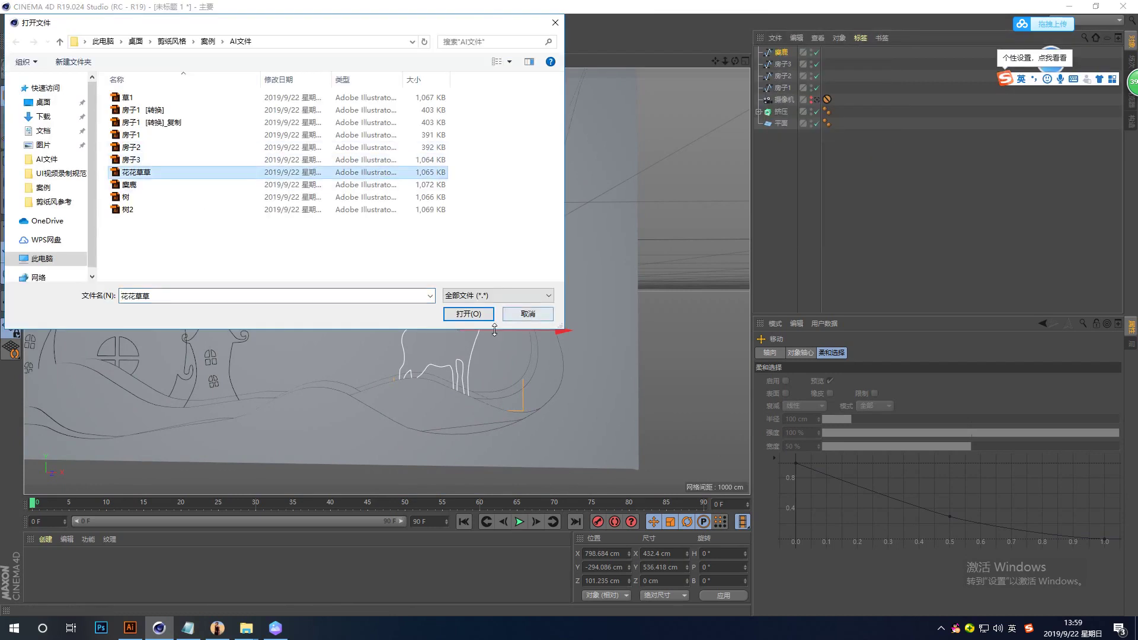
{"action": "left_click", "coordinate": [469, 314]}
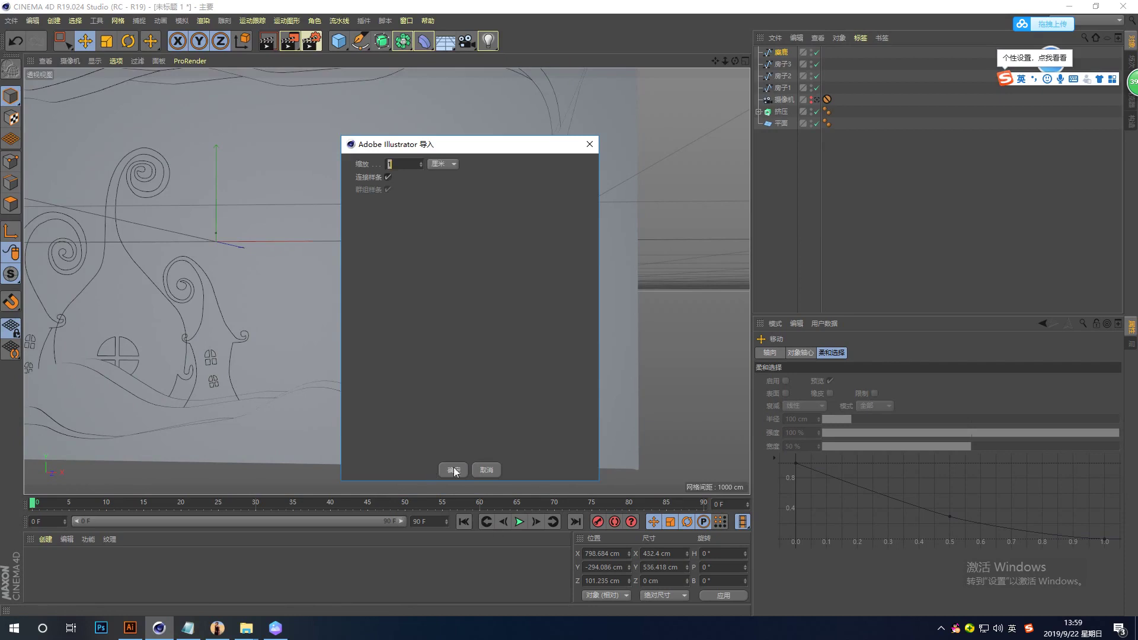
{"action": "left_click", "coordinate": [453, 468]}
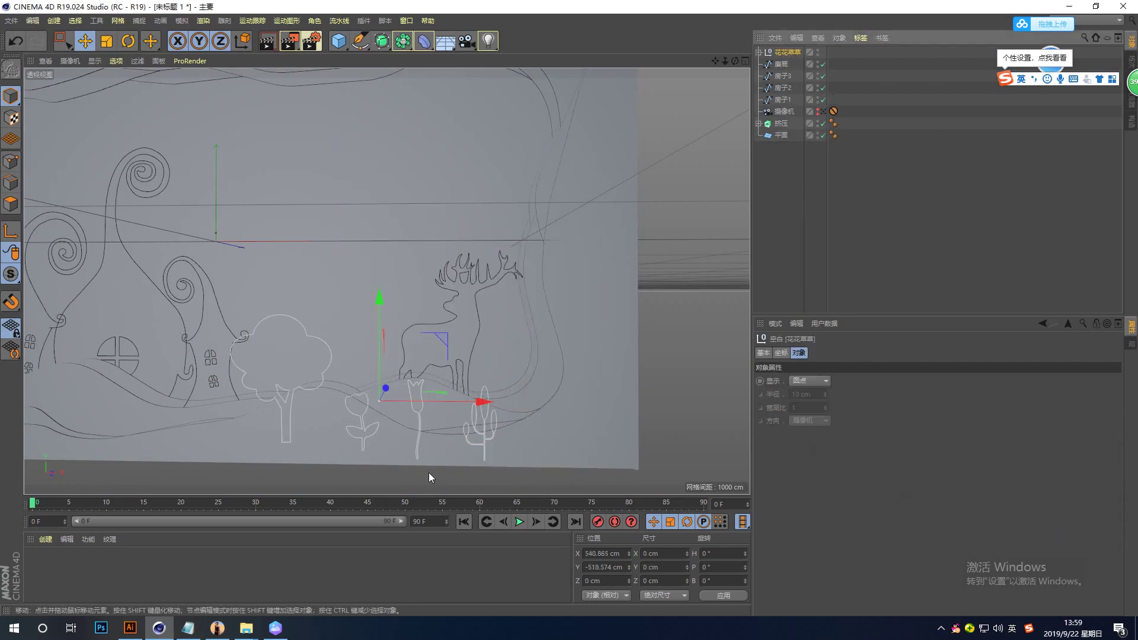
{"action": "right_click", "coordinate": [792, 52]}
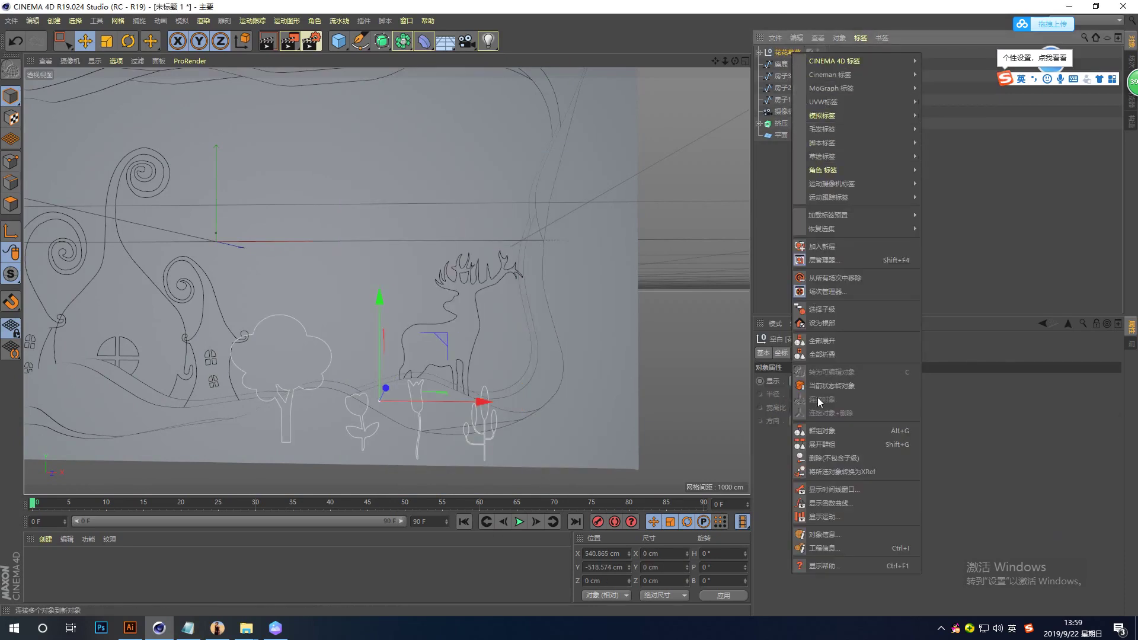
{"action": "left_click", "coordinate": [815, 463]}
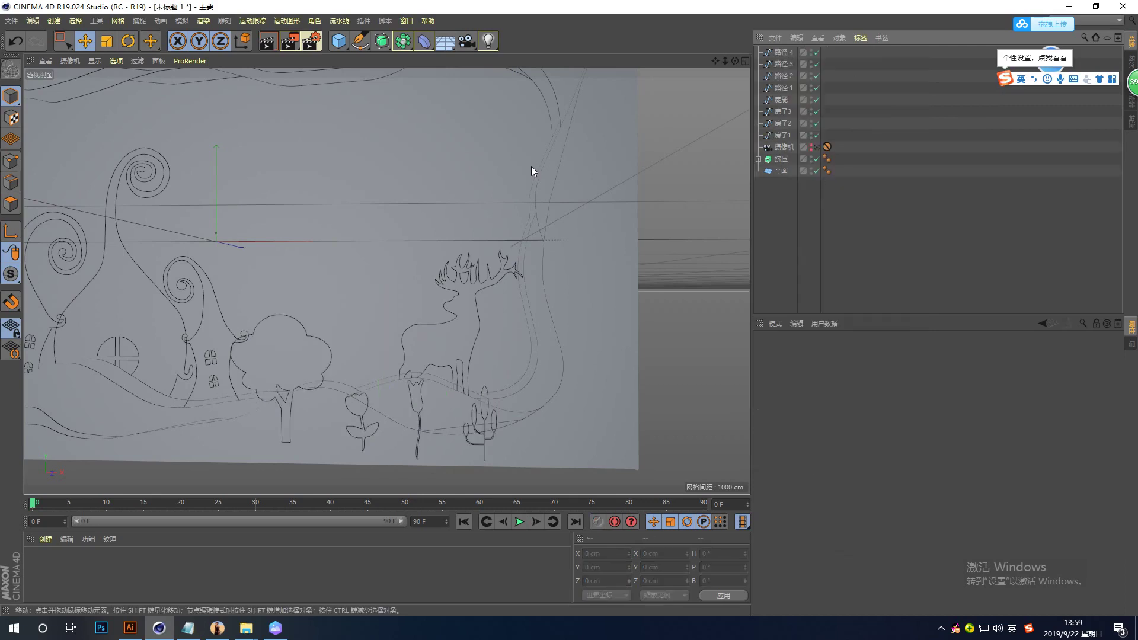
Step: Rename the tree path 路径 4 to shu
{"action": "left_click_drag", "start_coordinate": [550, 212], "coordinate": [596, 258], "text": "alt"}
{"action": "key", "text": "h"}
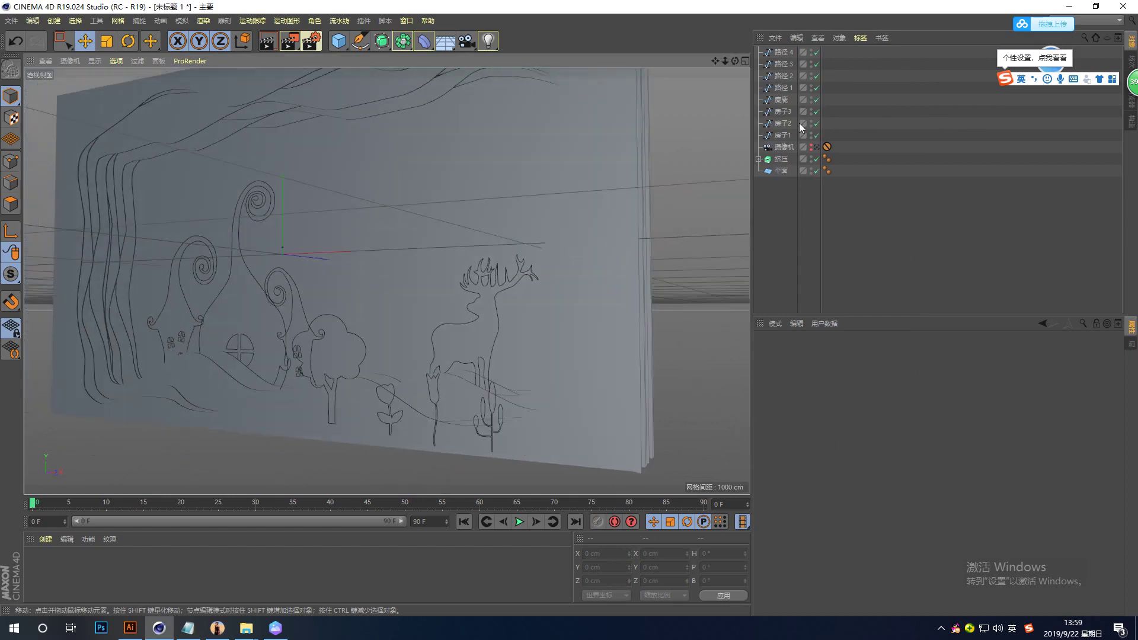
{"action": "left_click", "coordinate": [784, 53]}
{"action": "double_click", "coordinate": [784, 53]}
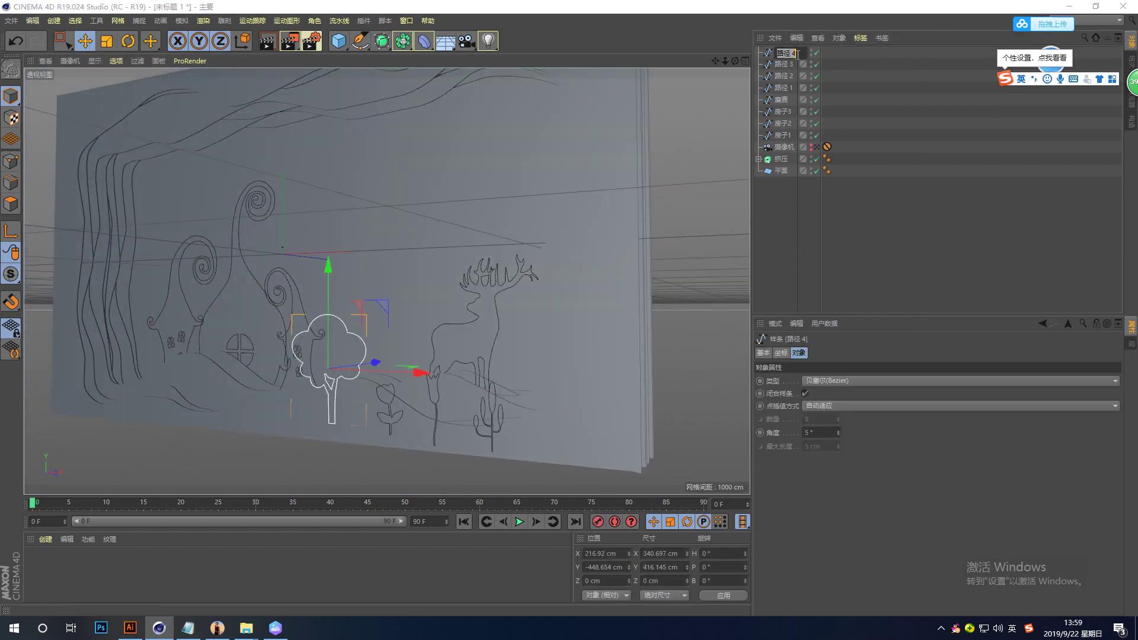
{"action": "type", "text": "shu"}
{"action": "key", "text": "Return"}
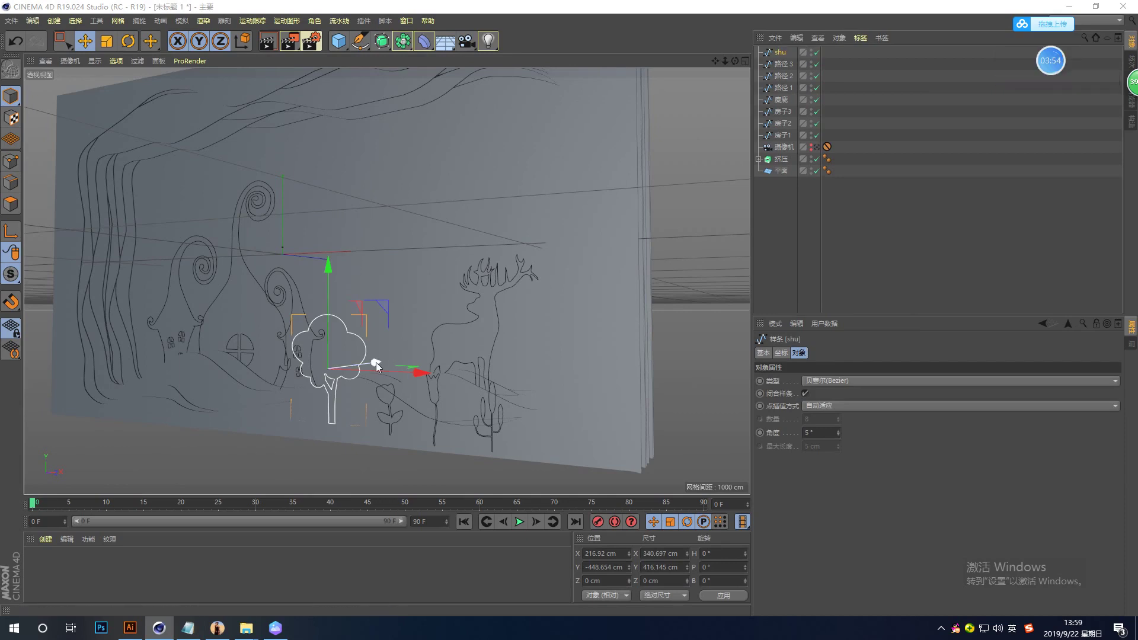
Step: Shrink the shu tree to about 58% and place it between the houses and deer
{"action": "left_click_drag", "start_coordinate": [376, 362], "coordinate": [352, 400], "text": "alt"}
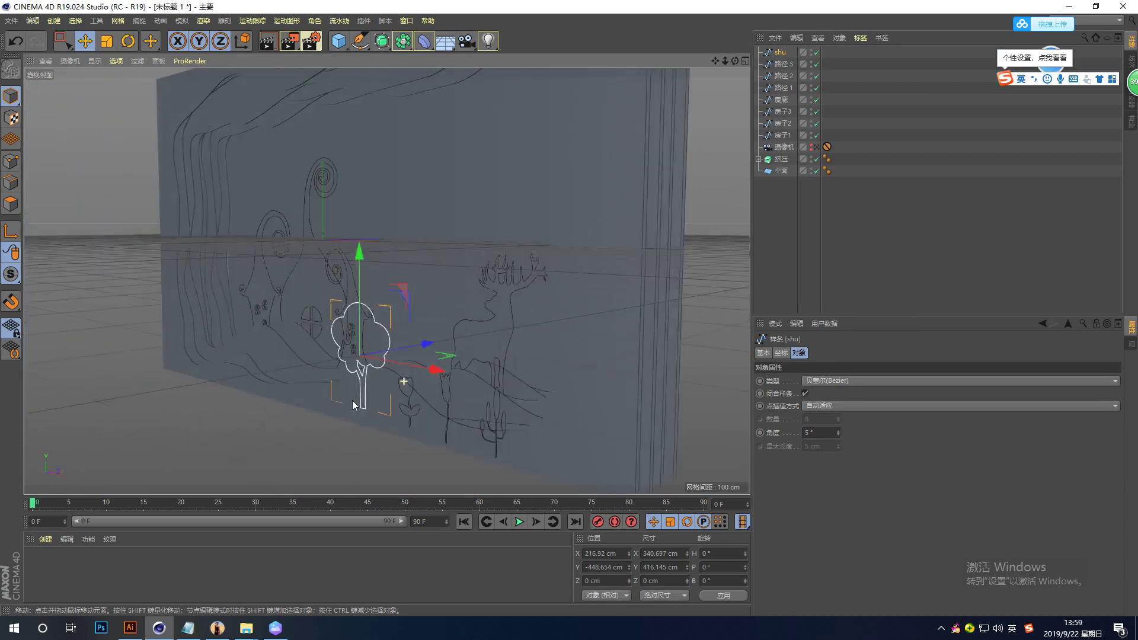
{"action": "mouse_move", "coordinate": [415, 346]}
{"action": "left_mouse_down"}
{"action": "mouse_move", "coordinate": [479, 322]}
{"action": "mouse_move", "coordinate": [507, 401]}
{"action": "mouse_move", "coordinate": [456, 395]}
{"action": "left_mouse_up"}
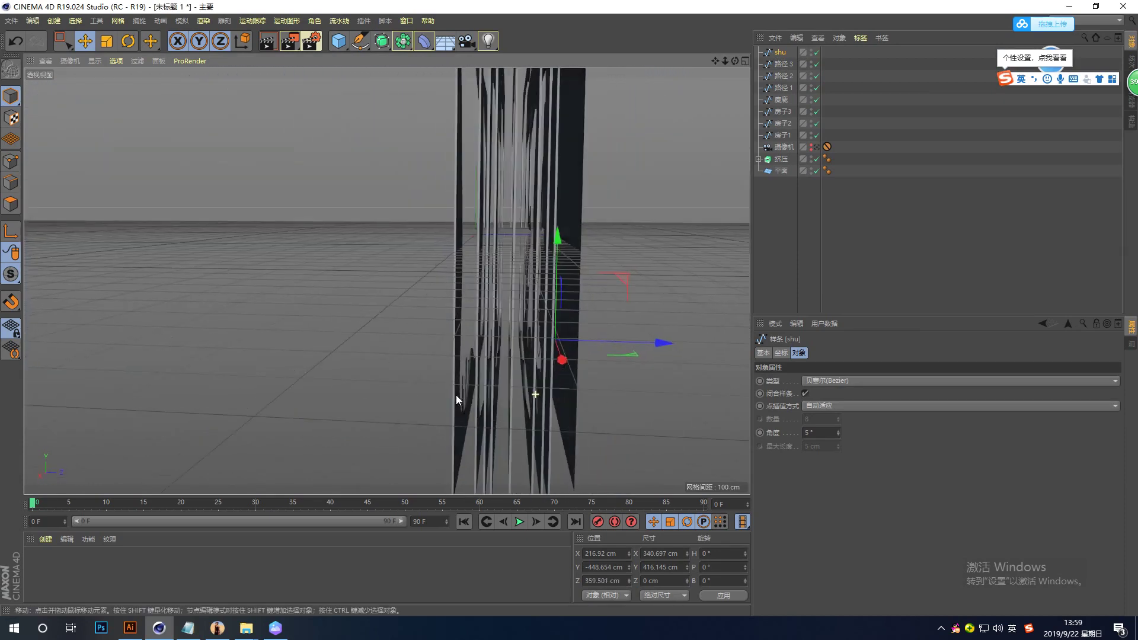
{"action": "left_click_drag", "start_coordinate": [655, 343], "coordinate": [586, 371]}
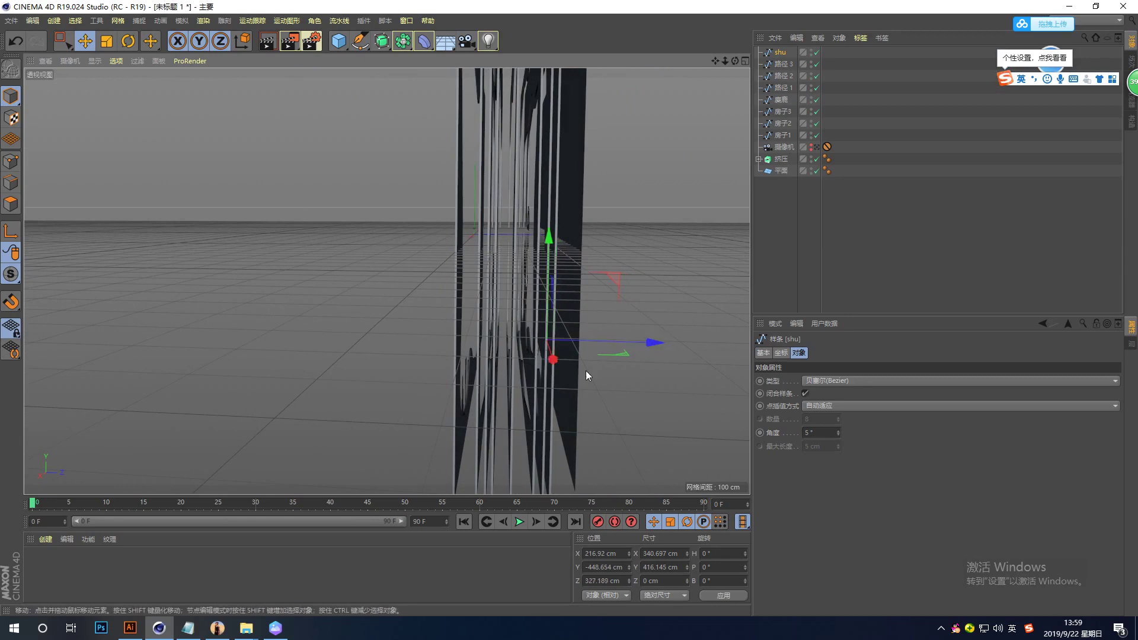
{"action": "key", "text": "ctrl+shift+z"}
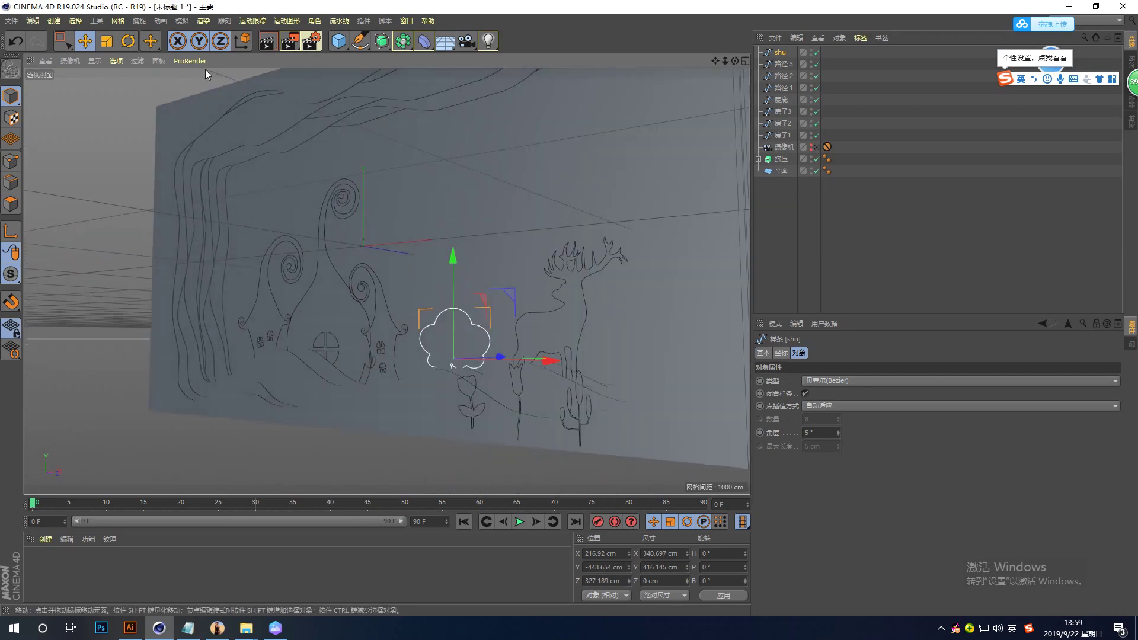
{"action": "key", "text": "t"}
{"action": "mouse_move", "coordinate": [504, 201]}
{"action": "left_mouse_down"}
{"action": "mouse_move", "coordinate": [343, 236]}
{"action": "mouse_move", "coordinate": [300, 263]}
{"action": "left_mouse_up"}
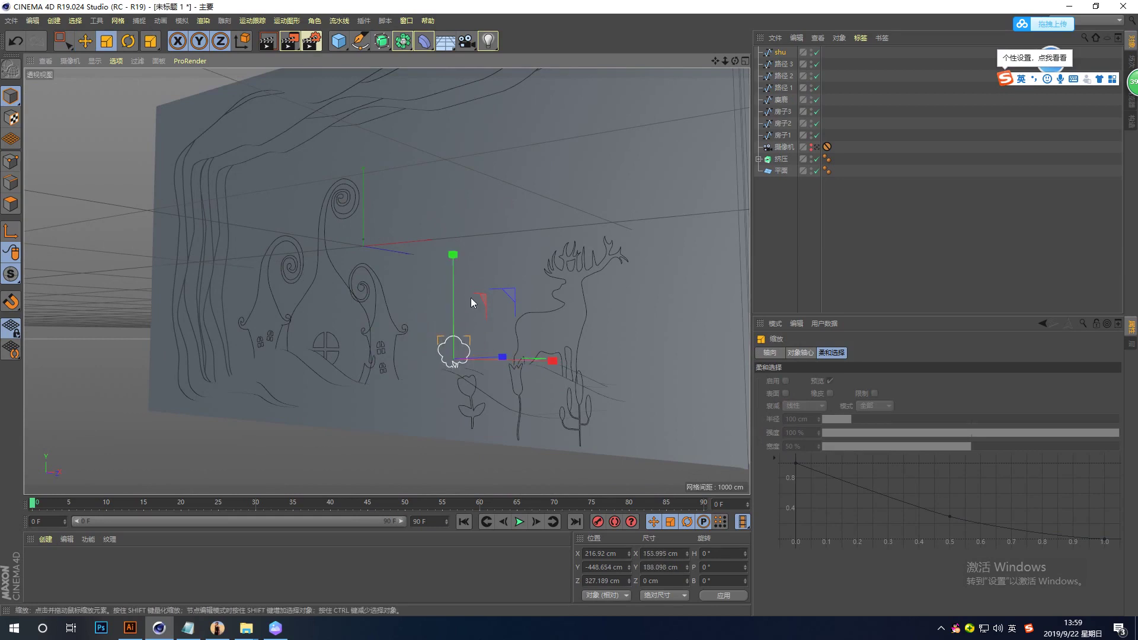
{"action": "key", "text": "e"}
{"action": "left_click_drag", "start_coordinate": [453, 255], "coordinate": [453, 240]}
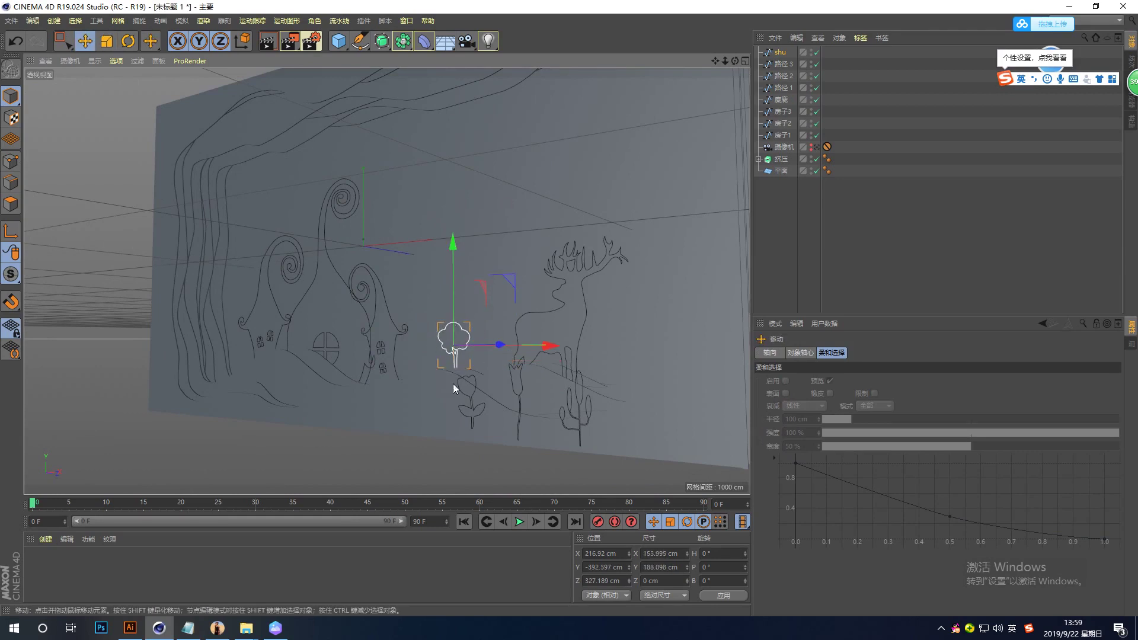
{"action": "scroll", "coordinate": [451, 375], "scroll_direction": "up", "scroll_amount": 2}
{"action": "left_click_drag", "start_coordinate": [519, 357], "coordinate": [546, 359]}
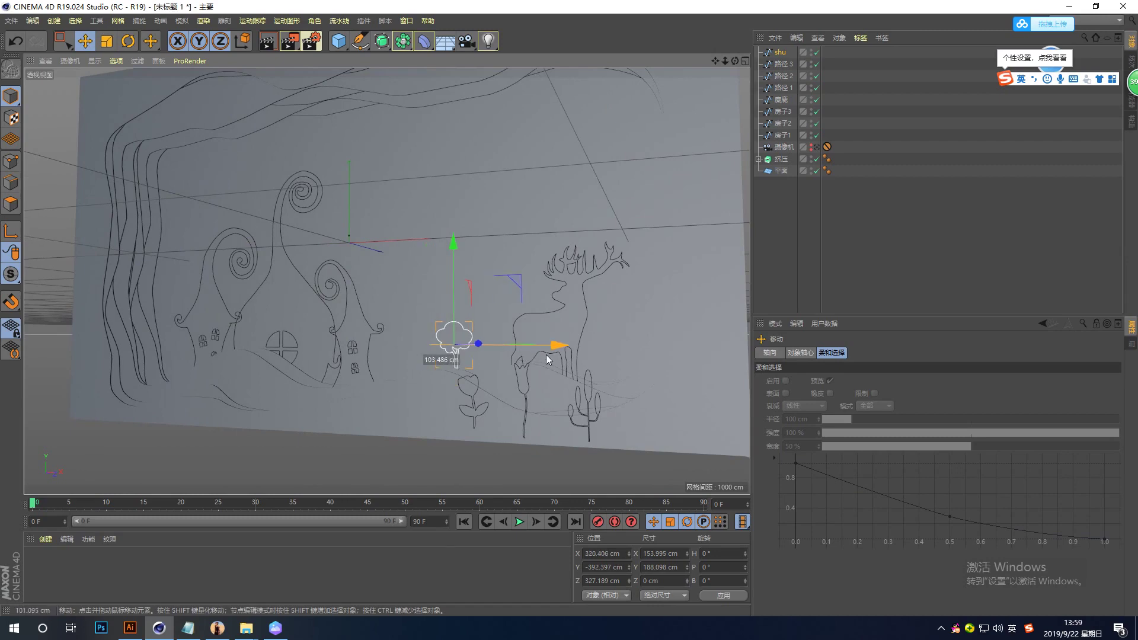
{"action": "left_click_drag", "start_coordinate": [735, 60], "coordinate": [784, 68]}
Step: Select the cactus path 路径 3 and slide it across the board to Z 200.76 cm
{"action": "left_click", "coordinate": [785, 66]}
{"action": "mouse_move", "coordinate": [675, 420]}
{"action": "left_mouse_down"}
{"action": "mouse_move", "coordinate": [507, 378]}
{"action": "mouse_move", "coordinate": [539, 414]}
{"action": "left_mouse_up"}
{"action": "mouse_move", "coordinate": [556, 360]}
{"action": "left_mouse_down"}
{"action": "mouse_move", "coordinate": [647, 367]}
{"action": "mouse_move", "coordinate": [621, 393]}
{"action": "mouse_move", "coordinate": [705, 403]}
{"action": "left_mouse_up"}
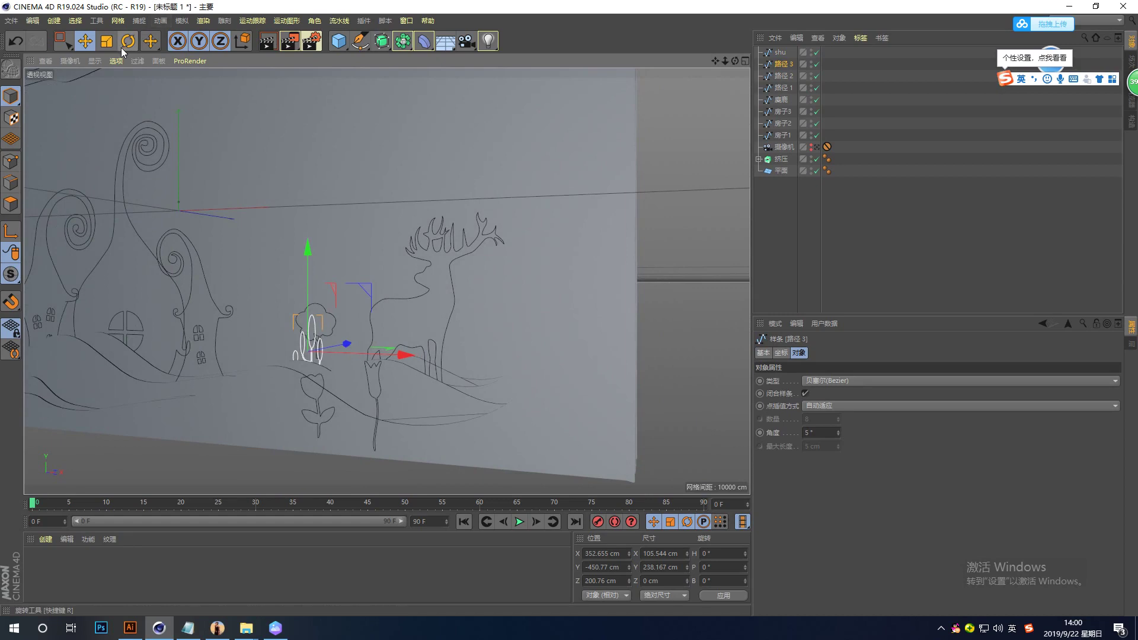
Step: Scale the cactus cutout down to about half size
{"action": "key", "text": "t"}
{"action": "left_click_drag", "start_coordinate": [318, 127], "coordinate": [198, 241]}
{"action": "middle_click_drag", "start_coordinate": [446, 342], "coordinate": [623, 358], "text": "alt"}
Step: Place the cactus beside the houses at X 42.142, Y -503.152, Z 221.863 cm
{"action": "key", "text": "e"}
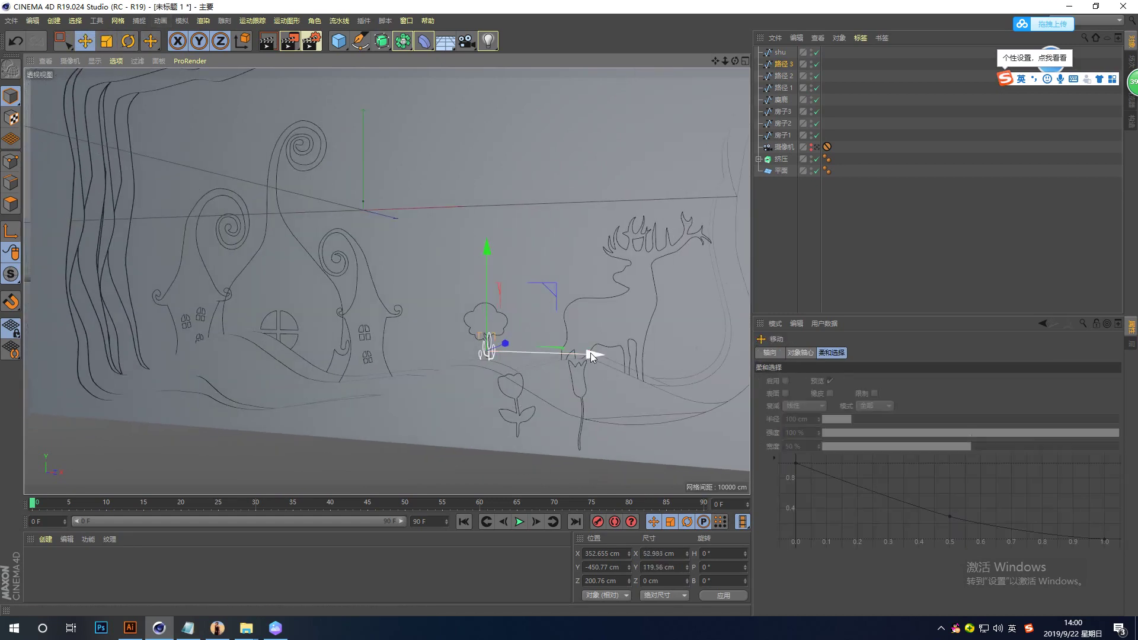
{"action": "left_click_drag", "start_coordinate": [591, 356], "coordinate": [499, 355]}
{"action": "left_click_drag", "start_coordinate": [396, 238], "coordinate": [396, 258]}
{"action": "mouse_move", "coordinate": [468, 358]}
{"action": "left_mouse_down", "text": "alt"}
{"action": "mouse_move", "coordinate": [468, 389]}
{"action": "mouse_move", "coordinate": [446, 396]}
{"action": "left_mouse_up", "text": "alt"}
{"action": "mouse_move", "coordinate": [511, 354]}
{"action": "left_mouse_down"}
{"action": "mouse_move", "coordinate": [520, 385]}
{"action": "mouse_move", "coordinate": [541, 380]}
{"action": "mouse_move", "coordinate": [494, 371]}
{"action": "mouse_move", "coordinate": [446, 411]}
{"action": "mouse_move", "coordinate": [517, 394]}
{"action": "left_mouse_up"}
{"action": "left_click", "coordinate": [516, 394]}
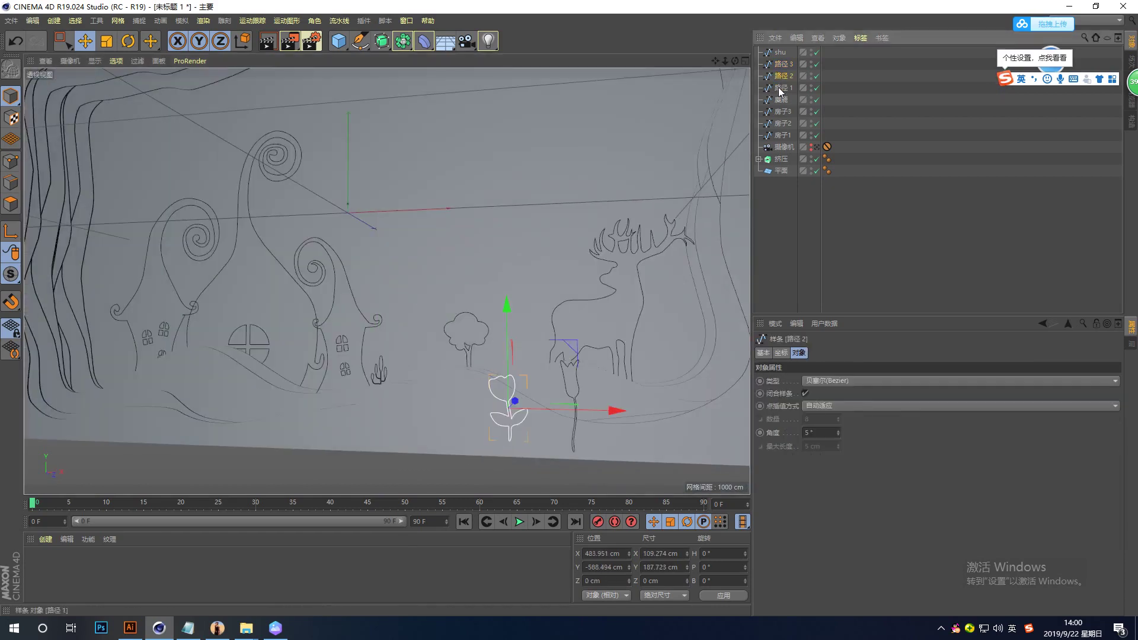
Step: Move the flower cutout left and forward, shrink it to about 21 × 106 cm, and lower it onto the hills
{"action": "mouse_move", "coordinate": [621, 408]}
{"action": "left_mouse_down"}
{"action": "mouse_move", "coordinate": [356, 404]}
{"action": "mouse_move", "coordinate": [361, 420]}
{"action": "mouse_move", "coordinate": [416, 404]}
{"action": "left_mouse_up"}
{"action": "left_click_drag", "start_coordinate": [479, 382], "coordinate": [482, 376]}
{"action": "key", "text": "t"}
{"action": "mouse_move", "coordinate": [439, 336]}
{"action": "left_mouse_down"}
{"action": "mouse_move", "coordinate": [360, 344]}
{"action": "mouse_move", "coordinate": [272, 386]}
{"action": "mouse_move", "coordinate": [439, 425]}
{"action": "left_mouse_up"}
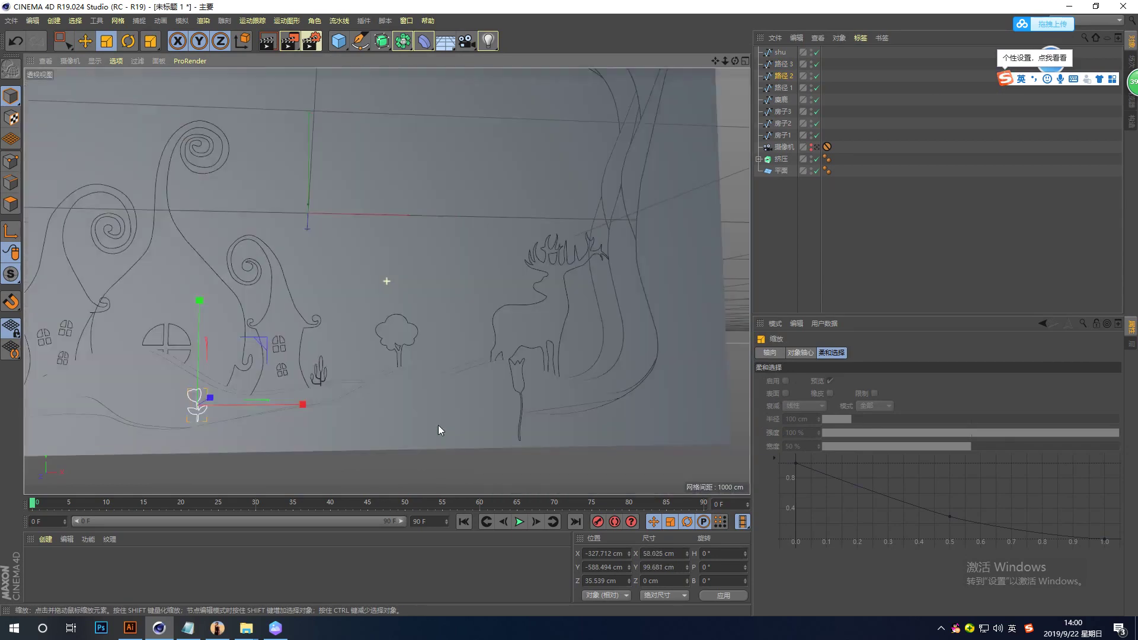
{"action": "left_click_drag", "start_coordinate": [412, 332], "coordinate": [329, 341]}
{"action": "key", "text": "e"}
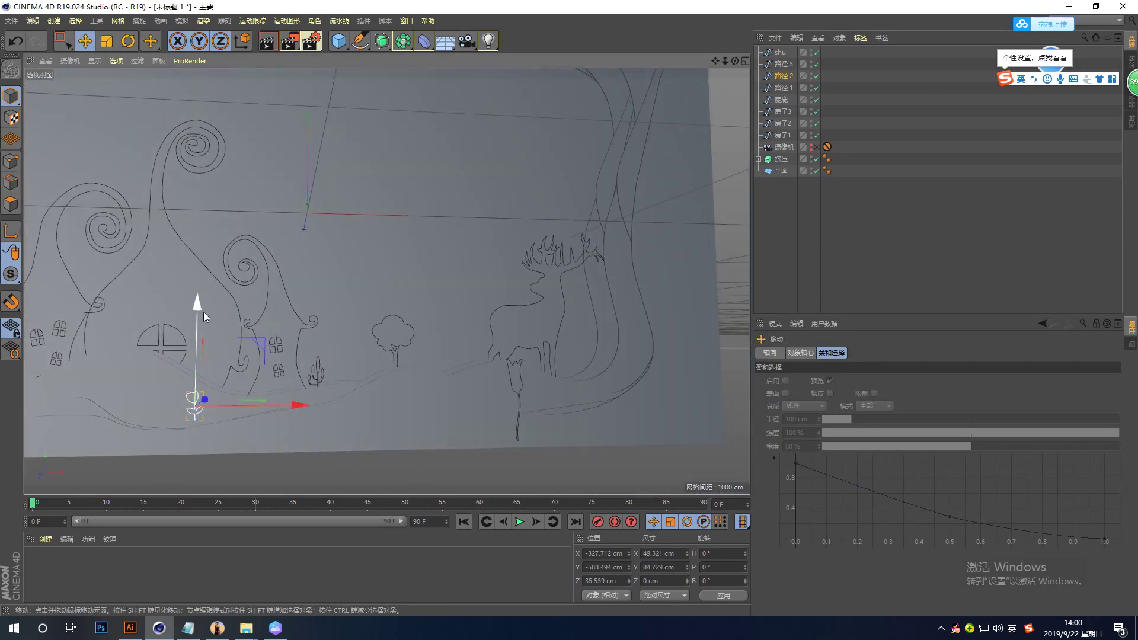
{"action": "left_click_drag", "start_coordinate": [198, 309], "coordinate": [196, 324]}
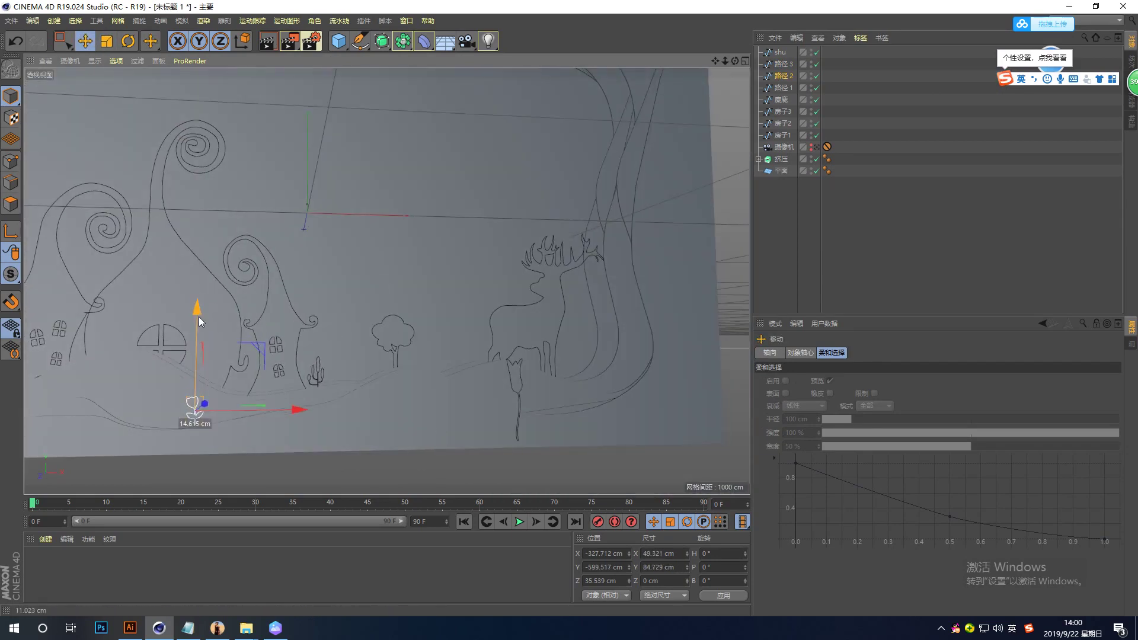
Step: Move the tall bud plant onto the hill by the houses, halve its size and raise it slightly
{"action": "left_click", "coordinate": [516, 390]}
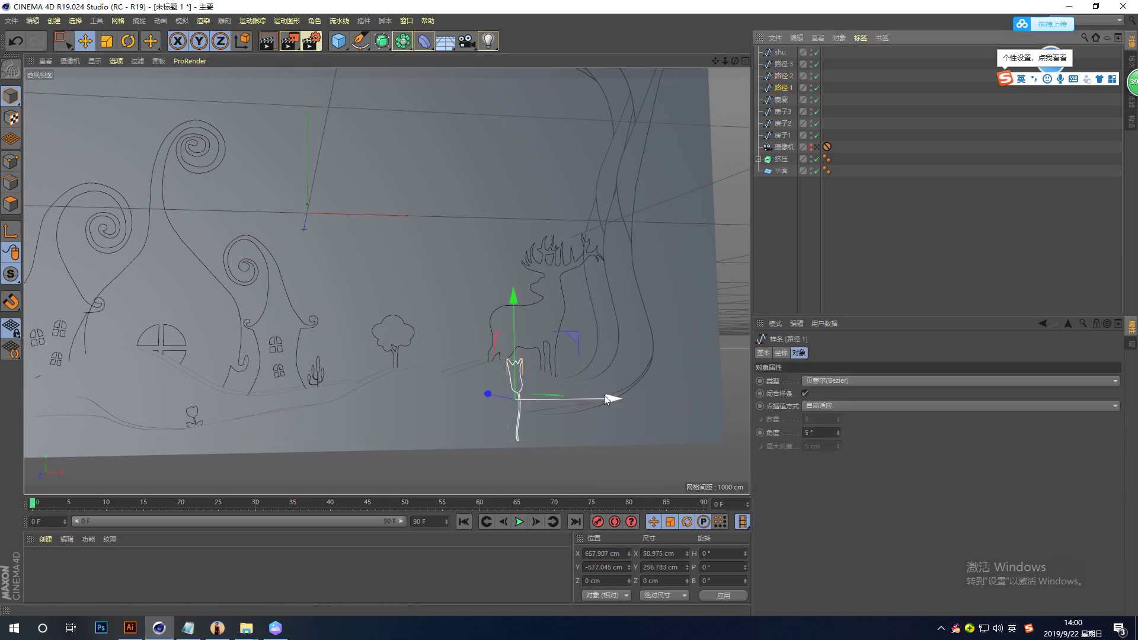
{"action": "left_click_drag", "start_coordinate": [575, 400], "coordinate": [404, 407]}
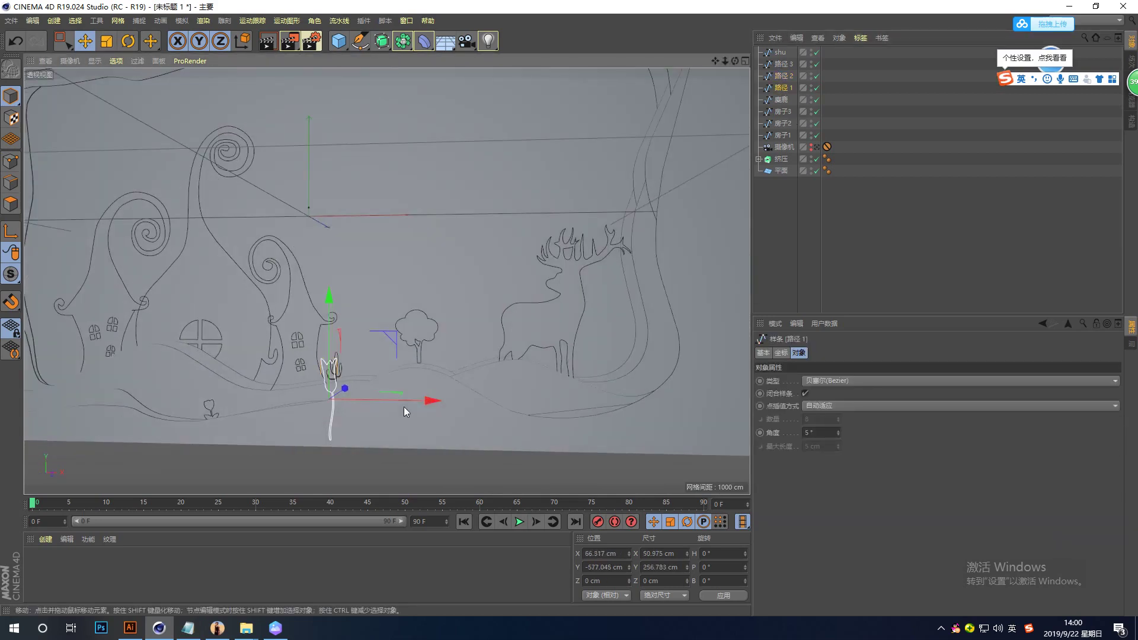
{"action": "mouse_move", "coordinate": [329, 291]}
{"action": "left_mouse_down", "text": "alt"}
{"action": "mouse_move", "coordinate": [423, 371]}
{"action": "mouse_move", "coordinate": [453, 339]}
{"action": "left_mouse_up", "text": "alt"}
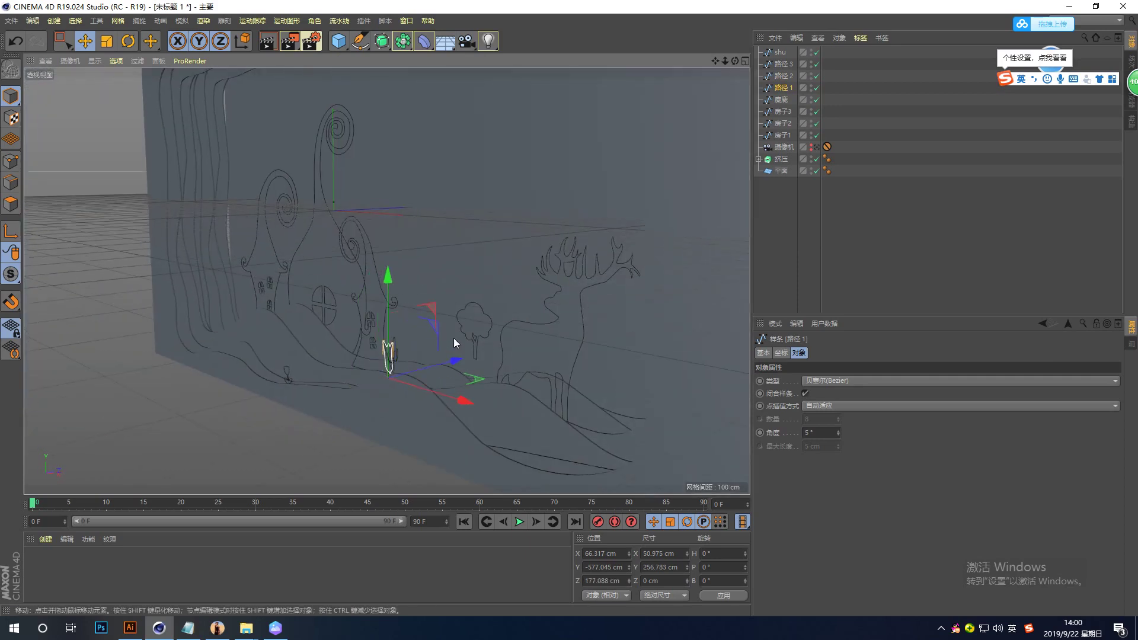
{"action": "key", "text": "ctrl+shift+z"}
{"action": "key", "text": "ctrl+shift+z"}
{"action": "key", "text": "ctrl+shift+z"}
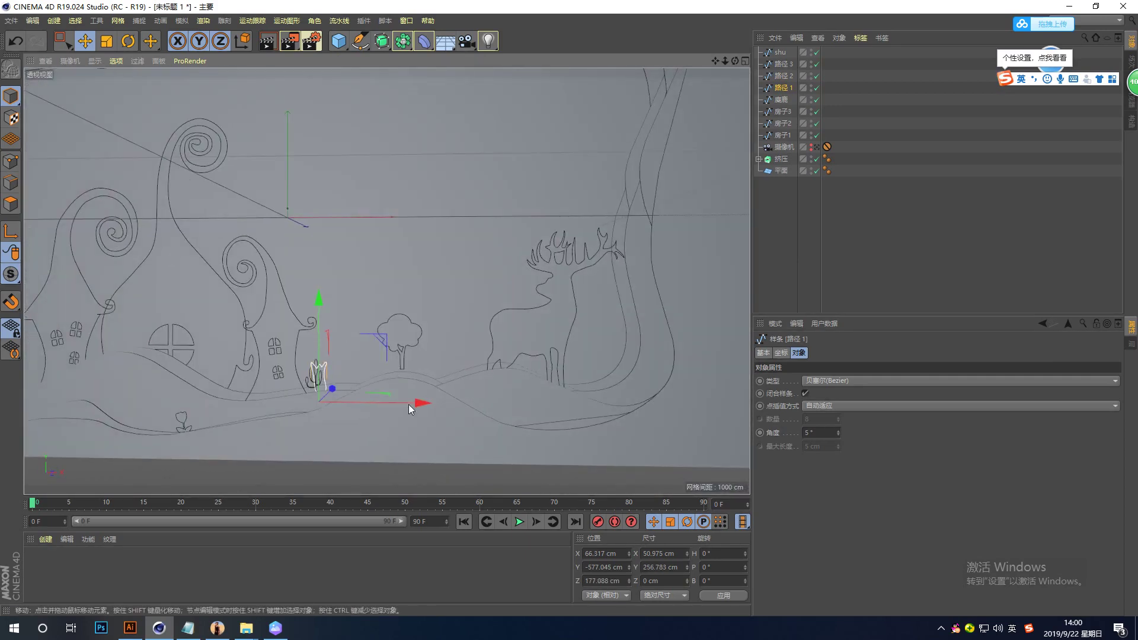
{"action": "left_click_drag", "start_coordinate": [415, 406], "coordinate": [453, 407]}
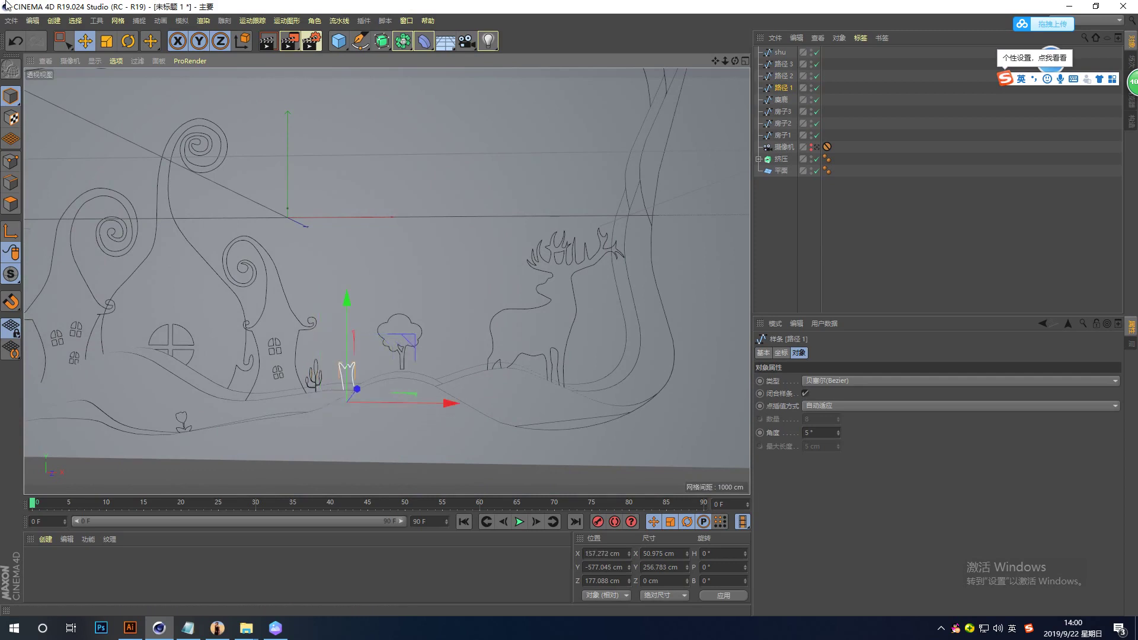
{"action": "left_click", "coordinate": [107, 41]}
{"action": "left_click_drag", "start_coordinate": [414, 284], "coordinate": [331, 363]}
{"action": "key", "text": "e"}
{"action": "left_click_drag", "start_coordinate": [346, 295], "coordinate": [348, 275]}
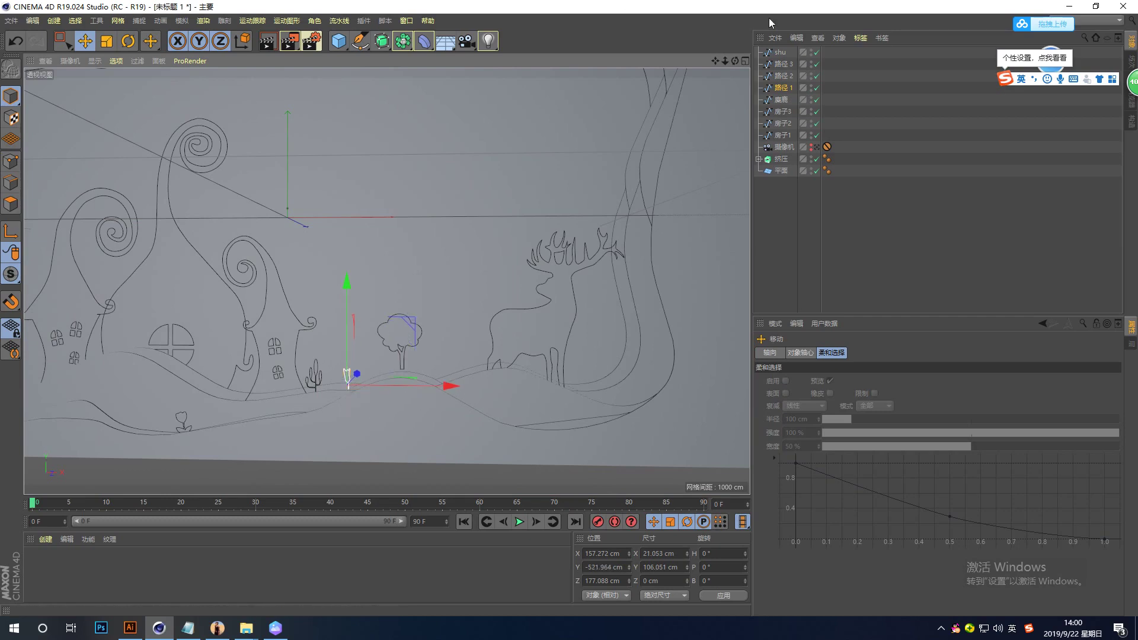
{"action": "left_click", "coordinate": [777, 39]}
Step: Import the 草1.ai Illustrator grass drawing with the default import settings
{"action": "left_click", "coordinate": [794, 59]}
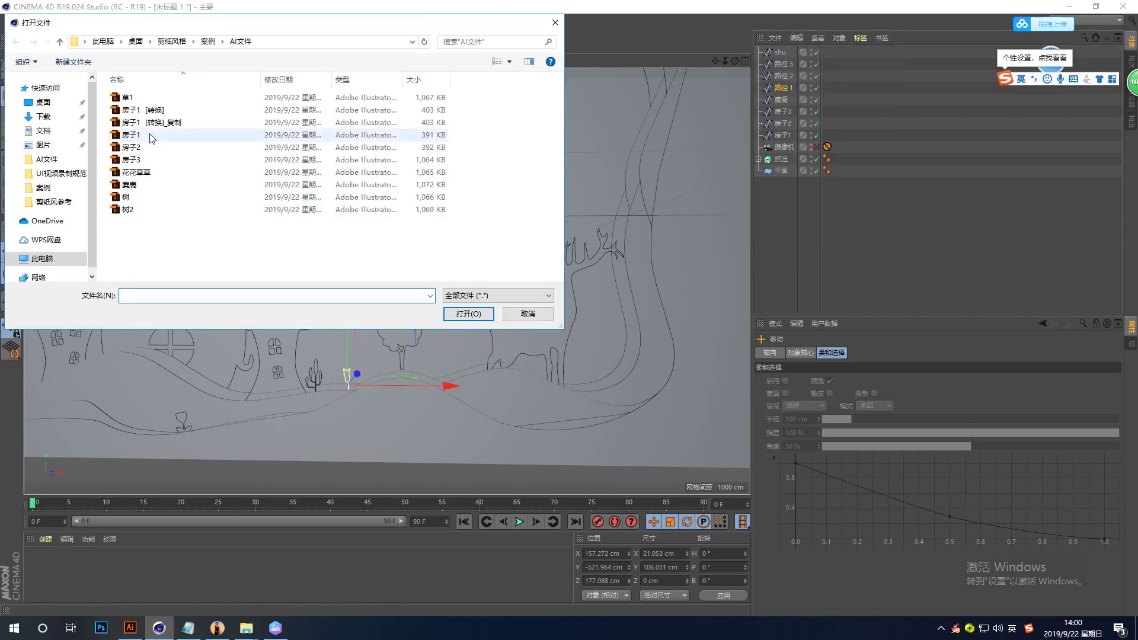
{"action": "left_click", "coordinate": [128, 97]}
{"action": "left_click", "coordinate": [490, 314]}
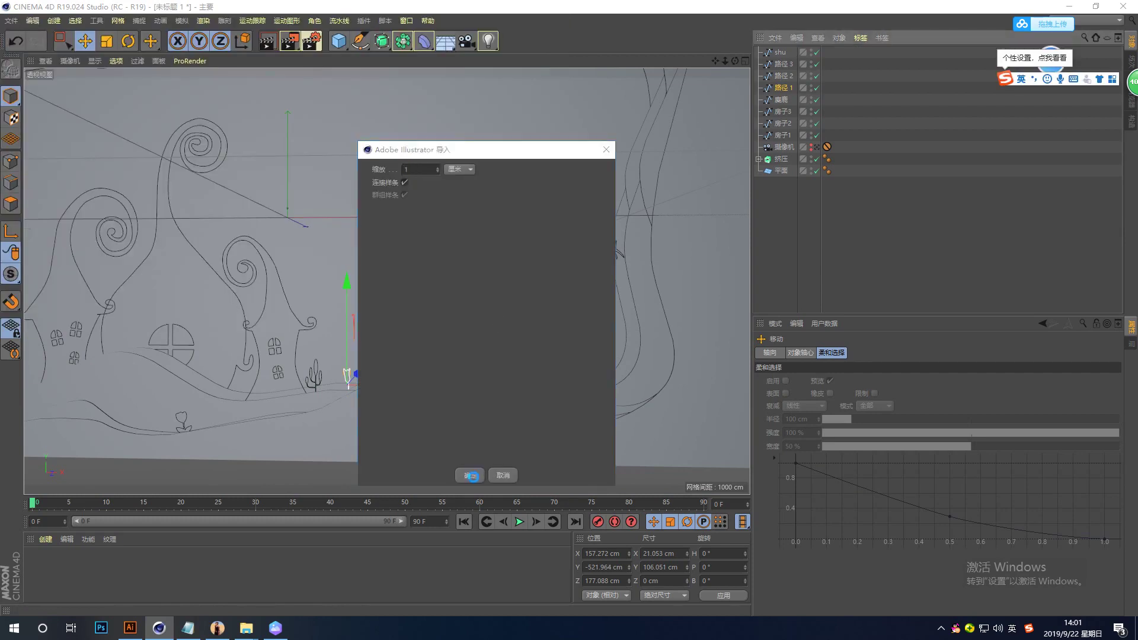
{"action": "left_click", "coordinate": [470, 474]}
Step: Delete the imported group but keep its children, leaving the grass paths at top level
{"action": "right_click", "coordinate": [771, 54]}
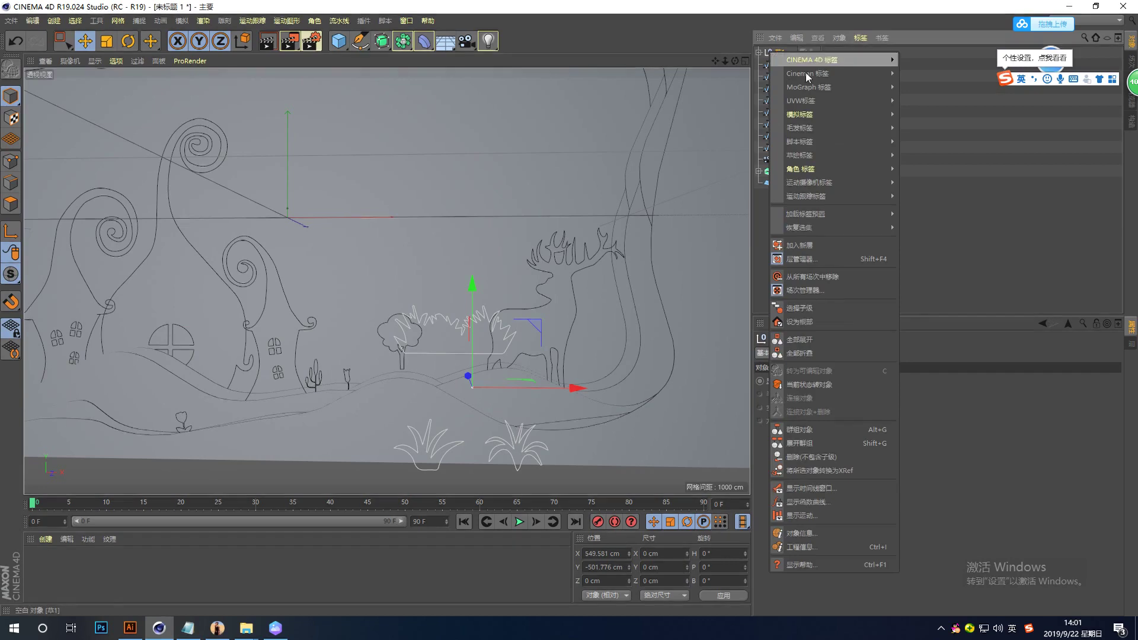
{"action": "left_click", "coordinate": [823, 457]}
{"action": "scroll", "coordinate": [516, 318], "scroll_direction": "down", "scroll_amount": 2}
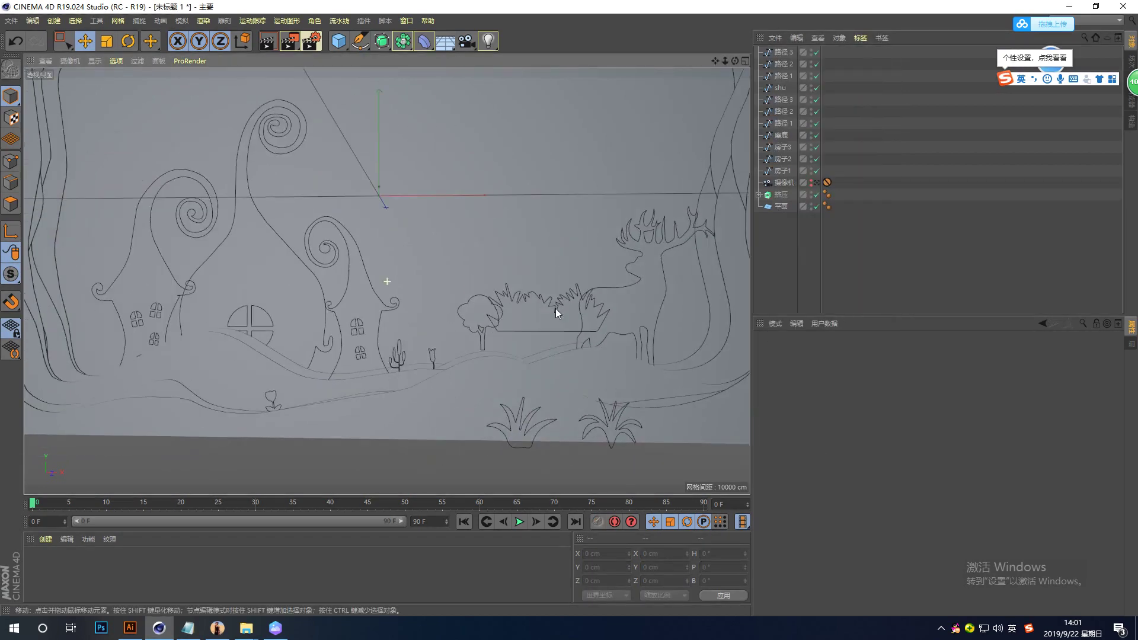
{"action": "left_click", "coordinate": [789, 76]}
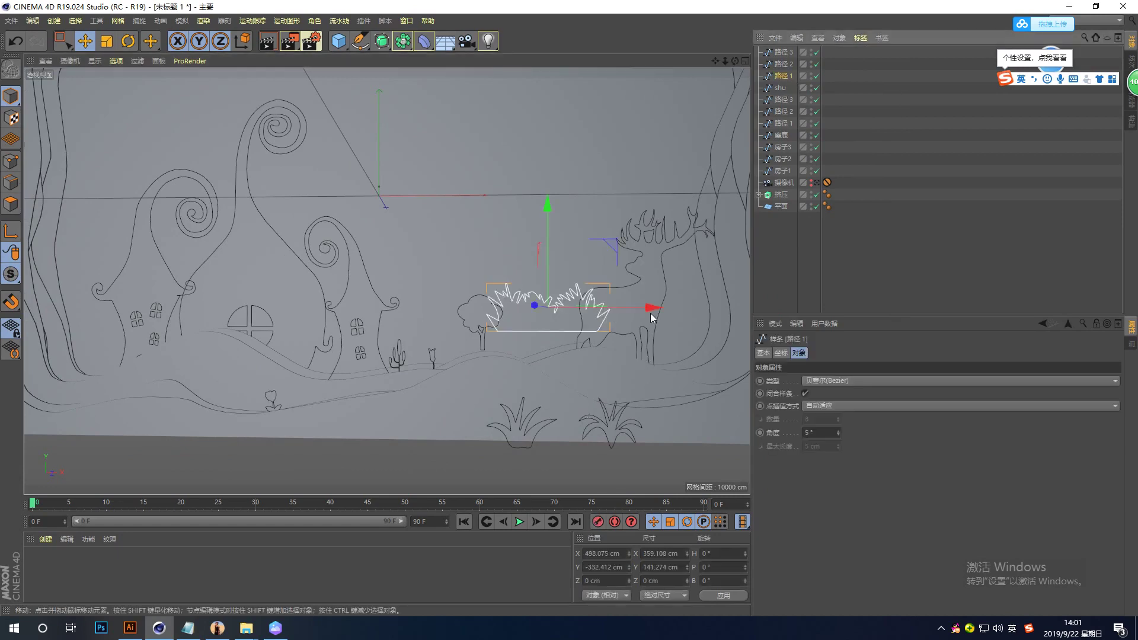
Step: Move the spiky grass strip left and down to the houses' base at X -161.97 cm
{"action": "left_click_drag", "start_coordinate": [650, 313], "coordinate": [428, 309]}
{"action": "mouse_move", "coordinate": [339, 212]}
{"action": "left_mouse_down"}
{"action": "mouse_move", "coordinate": [318, 264]}
{"action": "mouse_move", "coordinate": [415, 373]}
{"action": "mouse_move", "coordinate": [357, 389]}
{"action": "mouse_move", "coordinate": [431, 326]}
{"action": "mouse_move", "coordinate": [447, 329]}
{"action": "mouse_move", "coordinate": [445, 365]}
{"action": "mouse_move", "coordinate": [508, 351]}
{"action": "mouse_move", "coordinate": [308, 226]}
{"action": "mouse_move", "coordinate": [336, 254]}
{"action": "left_mouse_up"}
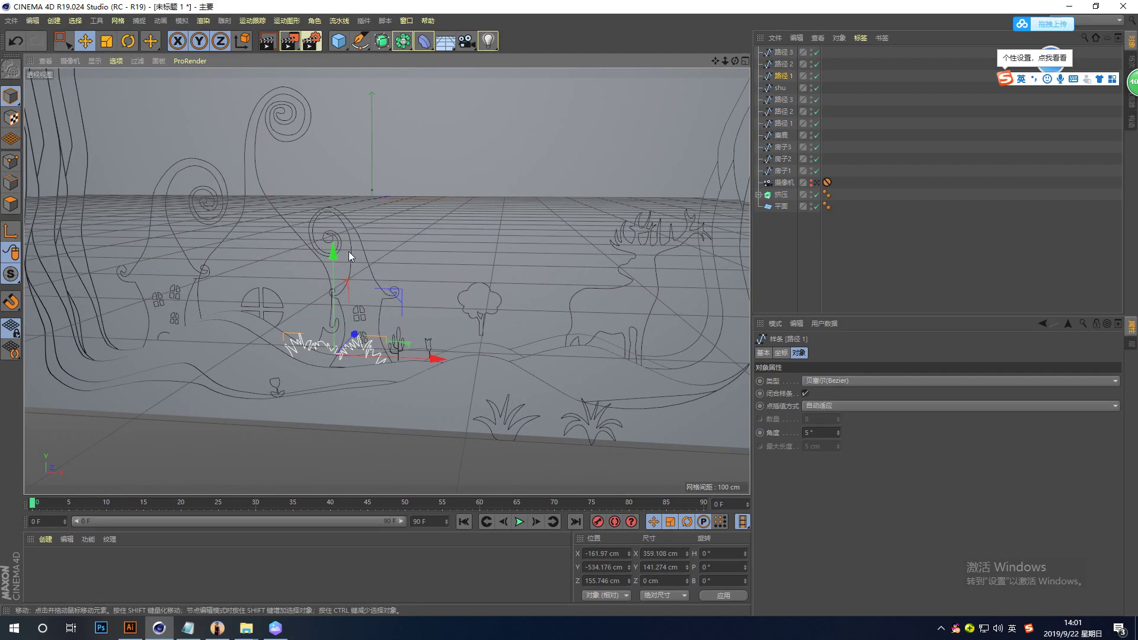
{"action": "key", "text": "e"}
{"action": "left_click_drag", "start_coordinate": [447, 264], "coordinate": [459, 263]}
{"action": "key", "text": "ctrl+z"}
Step: Shrink the spiky grass strip to about 244 × 96 cm
{"action": "key", "text": "t"}
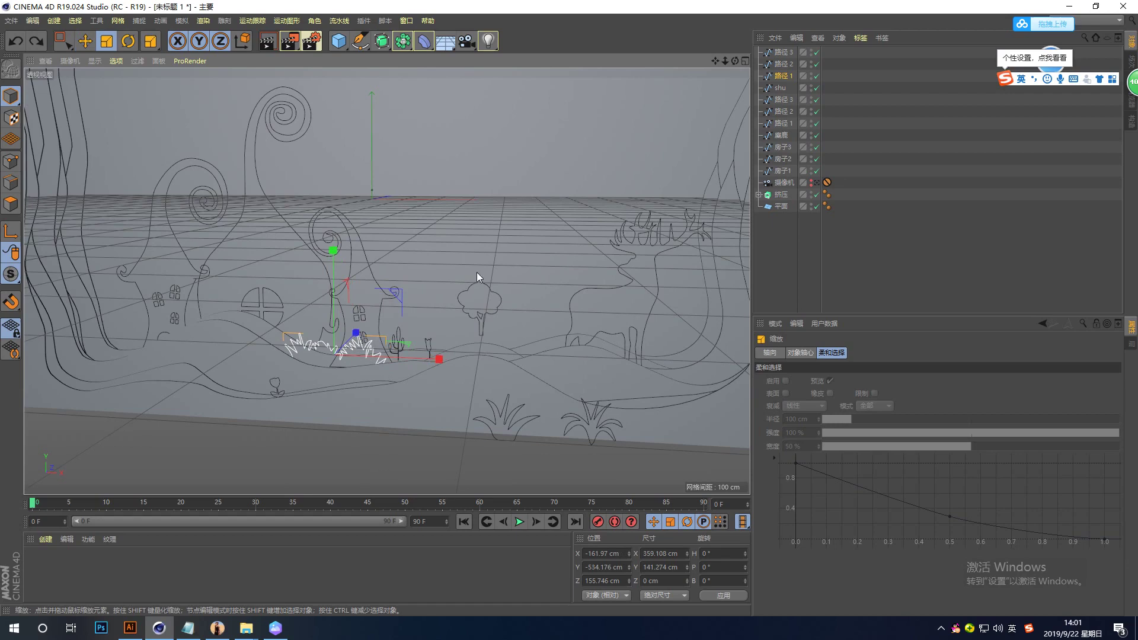
{"action": "mouse_move", "coordinate": [422, 279]}
{"action": "left_mouse_down"}
{"action": "mouse_move", "coordinate": [346, 289]}
{"action": "mouse_move", "coordinate": [369, 307]}
{"action": "mouse_move", "coordinate": [340, 304]}
{"action": "mouse_move", "coordinate": [558, 412]}
{"action": "left_mouse_up"}
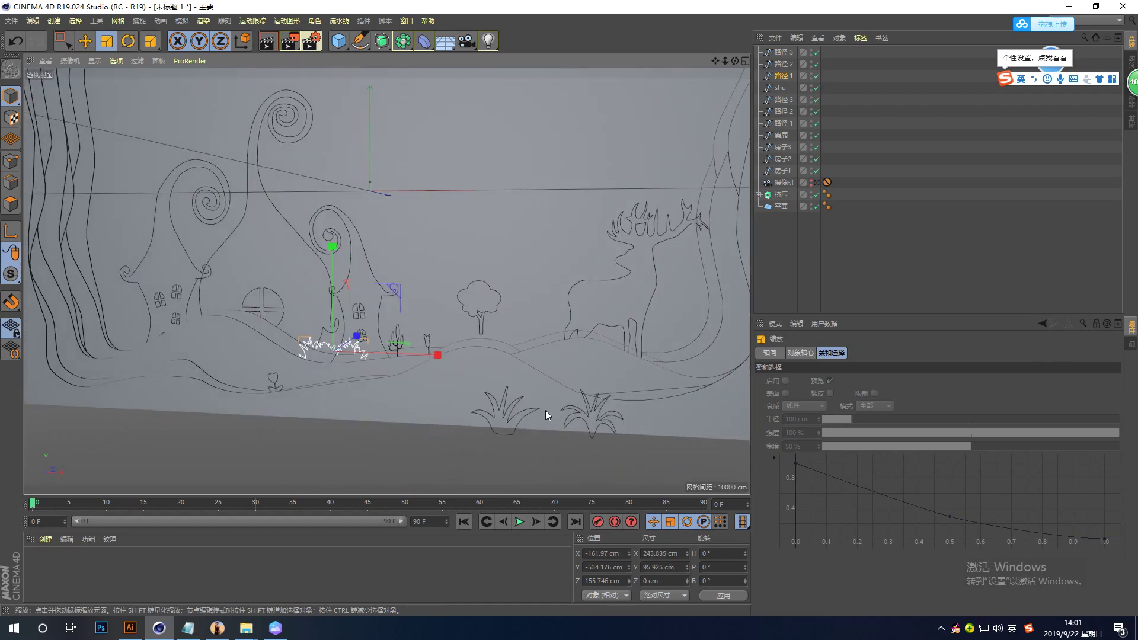
{"action": "left_click", "coordinate": [524, 411]}
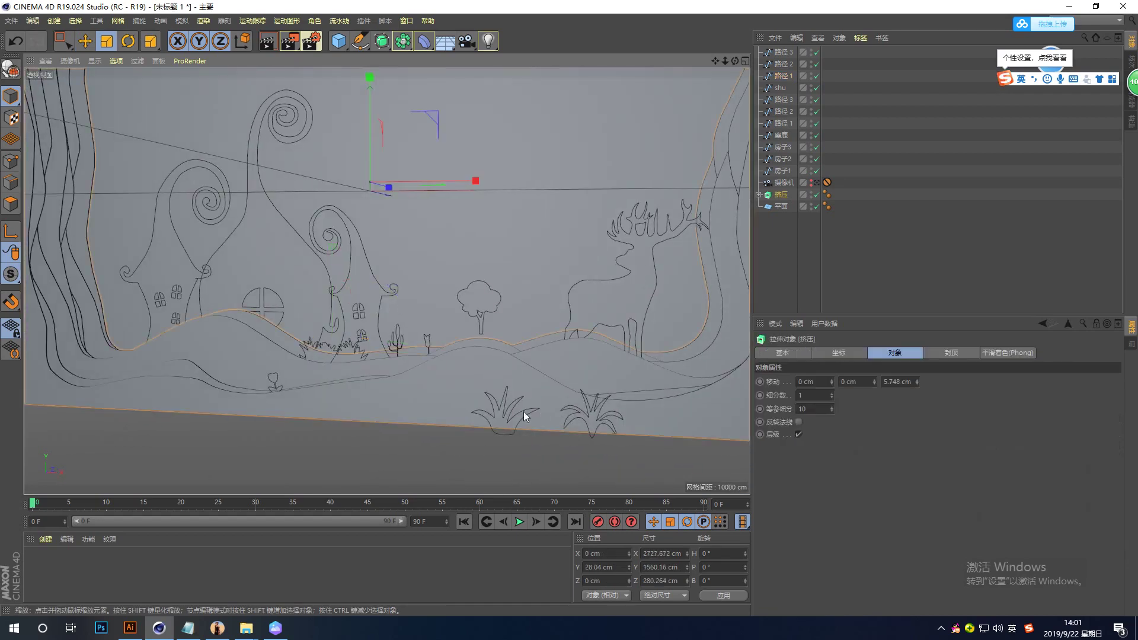
{"action": "left_click", "coordinate": [787, 53]}
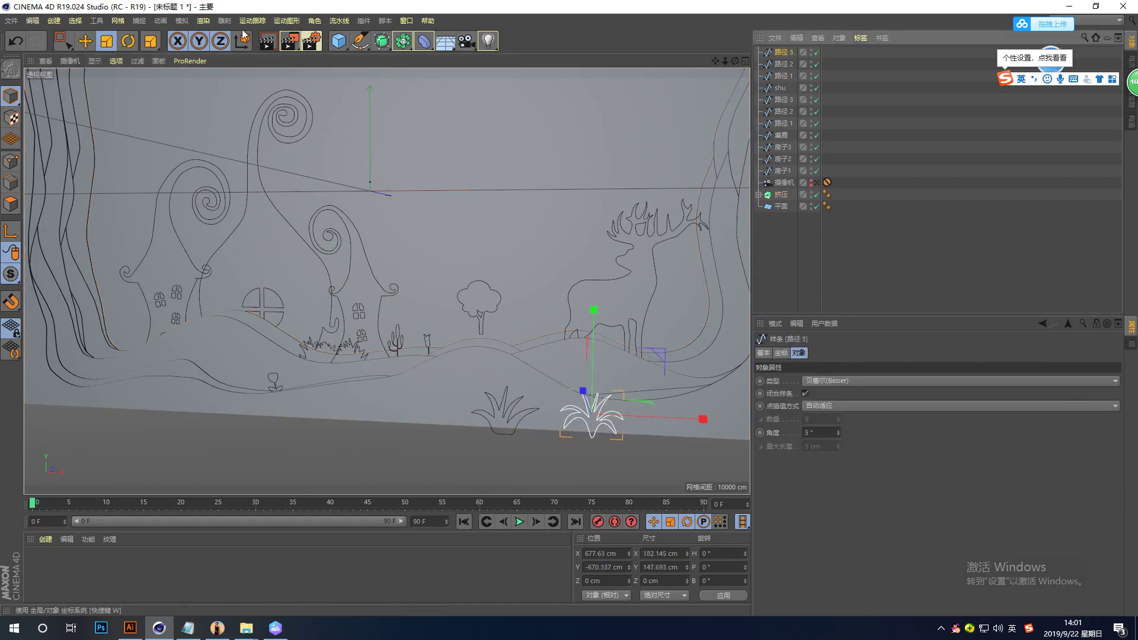
Step: Move the 路径3 grass tuft left onto the hills and forward in depth, and shrink it
{"action": "left_click", "coordinate": [85, 41]}
{"action": "mouse_move", "coordinate": [655, 418]}
{"action": "left_mouse_down"}
{"action": "mouse_move", "coordinate": [594, 400]}
{"action": "mouse_move", "coordinate": [553, 418]}
{"action": "left_mouse_up"}
{"action": "mouse_move", "coordinate": [681, 371]}
{"action": "left_mouse_down"}
{"action": "mouse_move", "coordinate": [726, 354]}
{"action": "mouse_move", "coordinate": [570, 391]}
{"action": "left_mouse_up"}
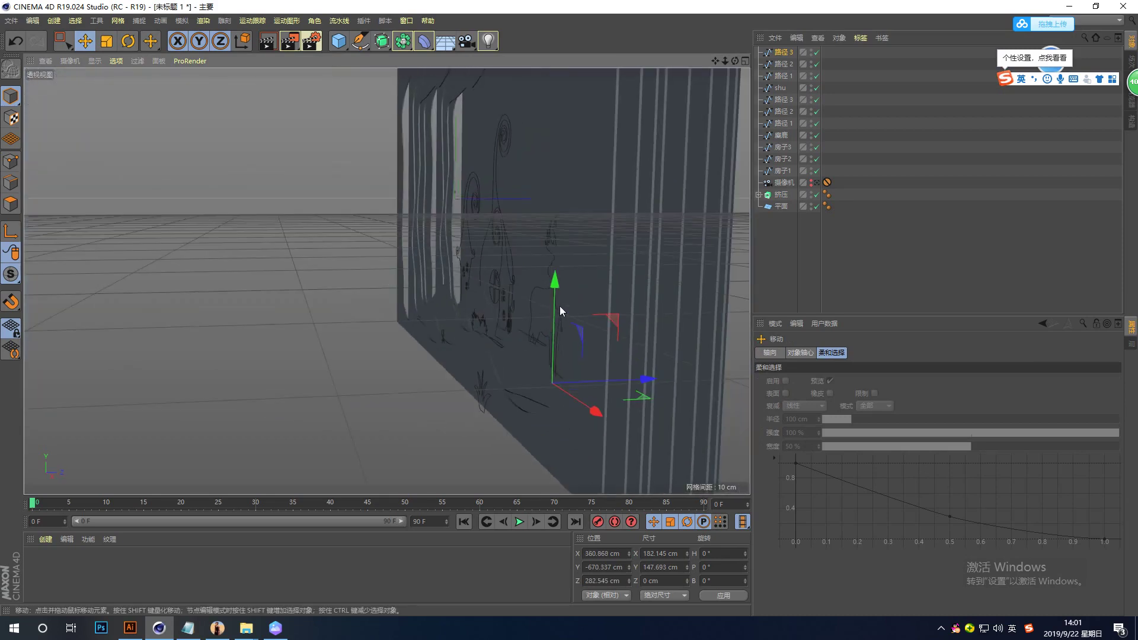
{"action": "mouse_move", "coordinate": [559, 306]}
{"action": "left_mouse_down"}
{"action": "mouse_move", "coordinate": [543, 294]}
{"action": "mouse_move", "coordinate": [611, 381]}
{"action": "left_mouse_up"}
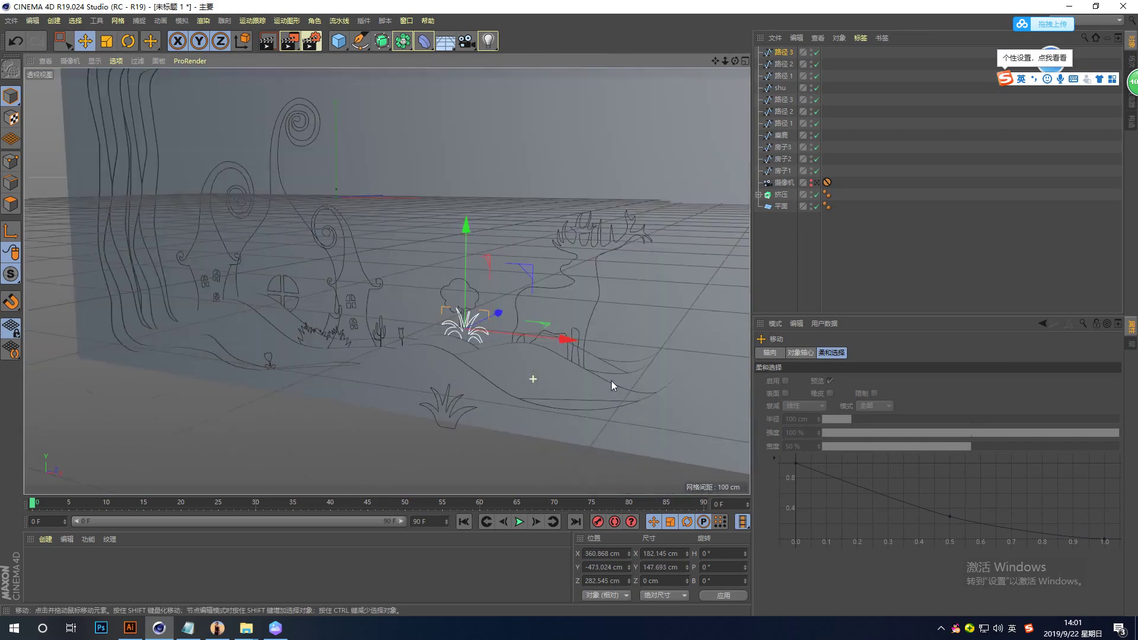
{"action": "left_click_drag", "start_coordinate": [571, 338], "coordinate": [510, 376]}
{"action": "left_click_drag", "start_coordinate": [565, 298], "coordinate": [563, 305]}
{"action": "key", "text": "t"}
{"action": "mouse_move", "coordinate": [560, 245]}
{"action": "left_mouse_down"}
{"action": "mouse_move", "coordinate": [580, 248]}
{"action": "mouse_move", "coordinate": [382, 270]}
{"action": "mouse_move", "coordinate": [382, 255]}
{"action": "left_mouse_up"}
{"action": "left_click", "coordinate": [85, 41]}
{"action": "mouse_move", "coordinate": [577, 294]}
{"action": "left_mouse_down"}
{"action": "mouse_move", "coordinate": [536, 333]}
{"action": "mouse_move", "coordinate": [606, 324]}
{"action": "left_mouse_up"}
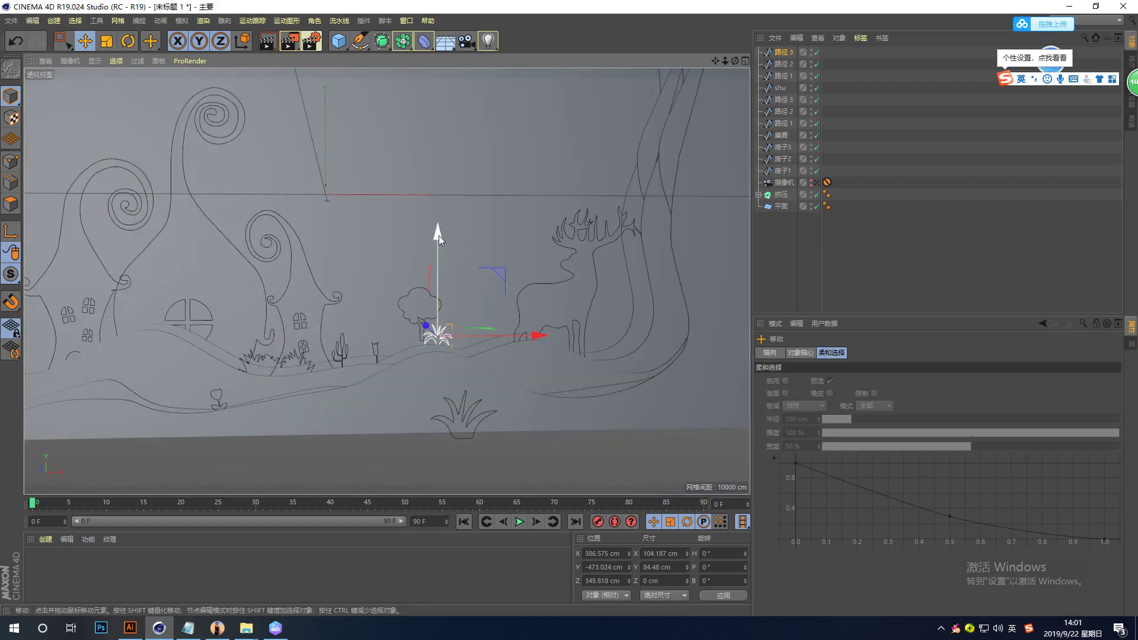
{"action": "left_click_drag", "start_coordinate": [439, 233], "coordinate": [436, 233]}
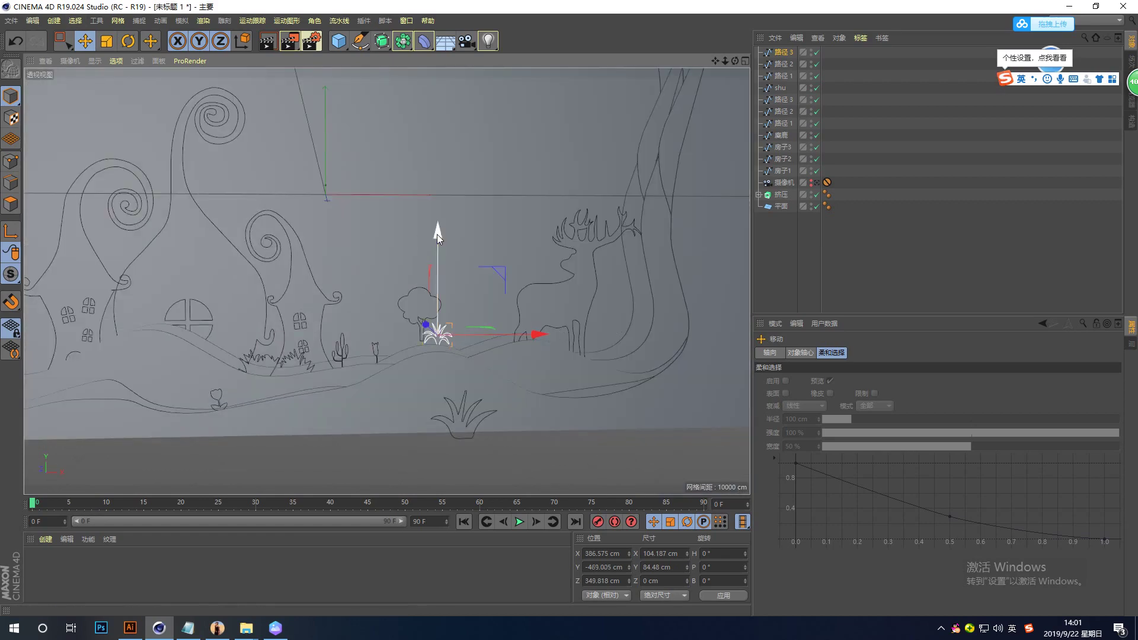
Step: Lower the shu tree onto the hill and enlarge it to about 191 × 233 cm
{"action": "left_click", "coordinate": [781, 88]}
{"action": "left_click_drag", "start_coordinate": [422, 209], "coordinate": [426, 220]}
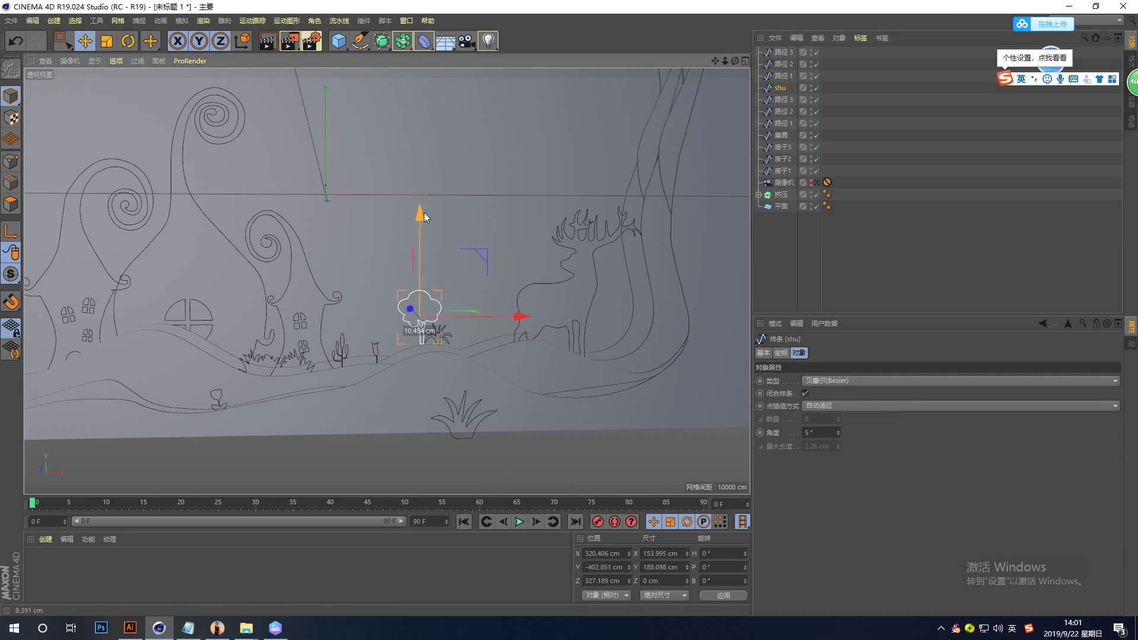
{"action": "left_click", "coordinate": [107, 41]}
{"action": "mouse_move", "coordinate": [475, 247]}
{"action": "left_mouse_down"}
{"action": "mouse_move", "coordinate": [524, 216]}
{"action": "mouse_move", "coordinate": [514, 201]}
{"action": "left_mouse_up"}
{"action": "mouse_move", "coordinate": [428, 211]}
{"action": "left_mouse_down"}
{"action": "mouse_move", "coordinate": [480, 223]}
{"action": "mouse_move", "coordinate": [418, 209]}
{"action": "left_mouse_up"}
{"action": "key", "text": "e"}
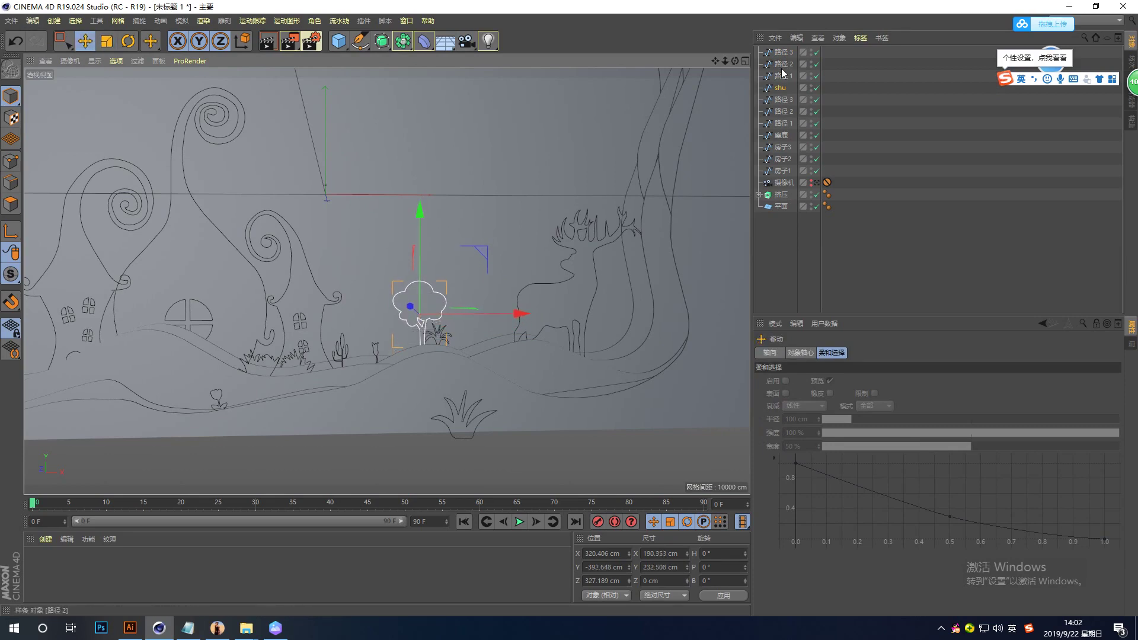
Step: Shrink the small grass tuft by the tree and nudge it down into place
{"action": "left_click", "coordinate": [784, 65]}
{"action": "left_click", "coordinate": [791, 51]}
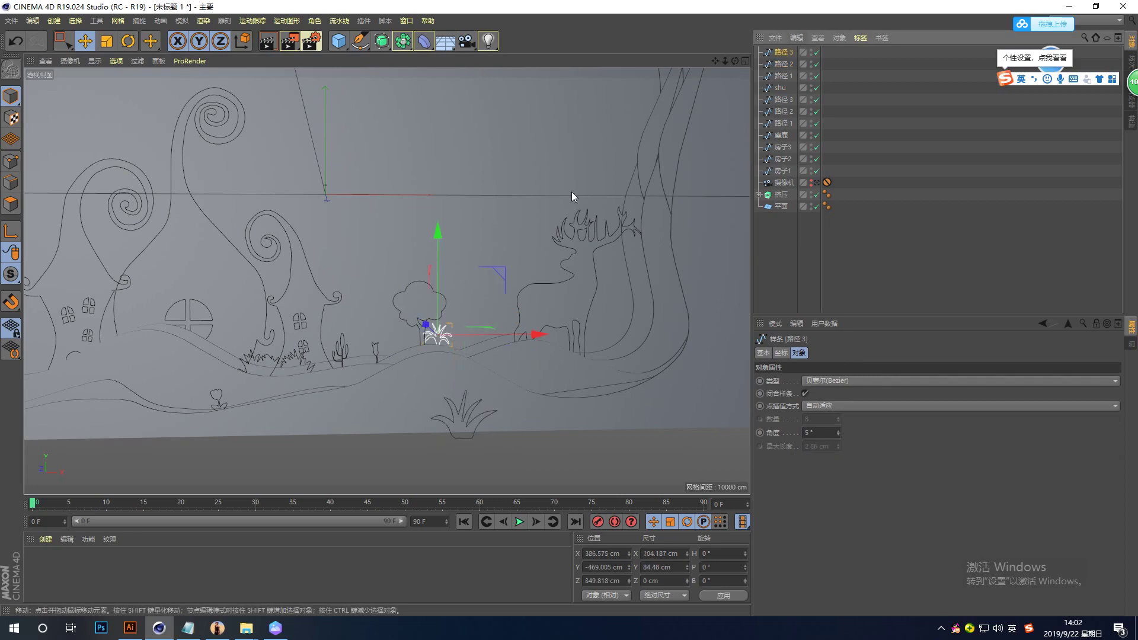
{"action": "key", "text": "t"}
{"action": "left_click_drag", "start_coordinate": [534, 283], "coordinate": [458, 315]}
{"action": "key", "text": "e"}
{"action": "left_click_drag", "start_coordinate": [444, 234], "coordinate": [440, 242]}
{"action": "left_click_drag", "start_coordinate": [489, 330], "coordinate": [445, 358], "text": "alt"}
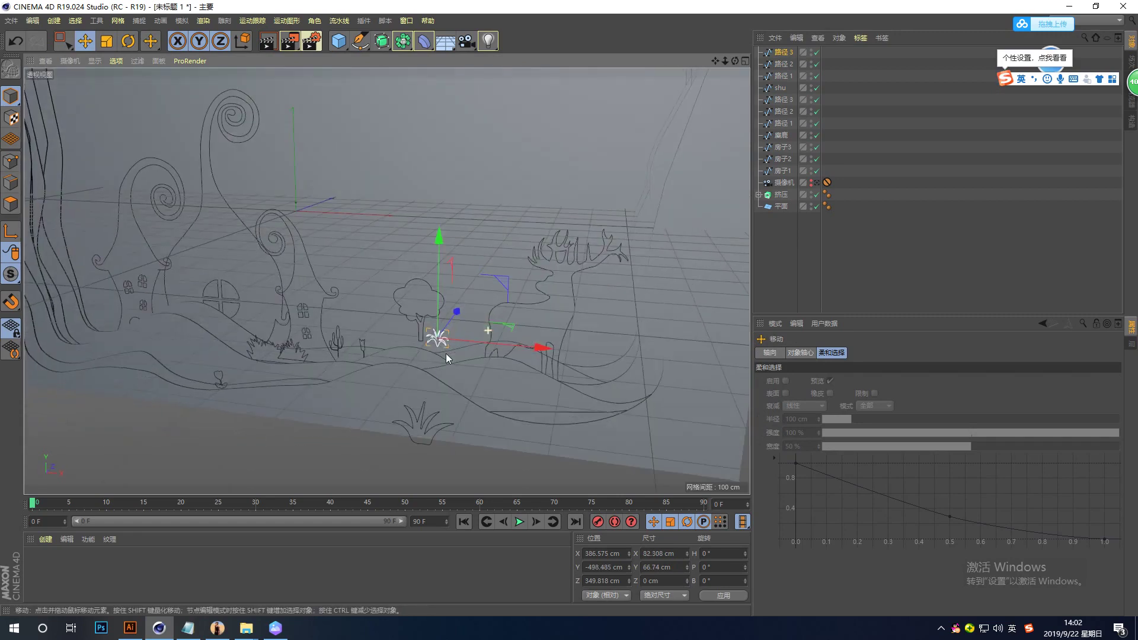
{"action": "left_click_drag", "start_coordinate": [522, 350], "coordinate": [506, 349]}
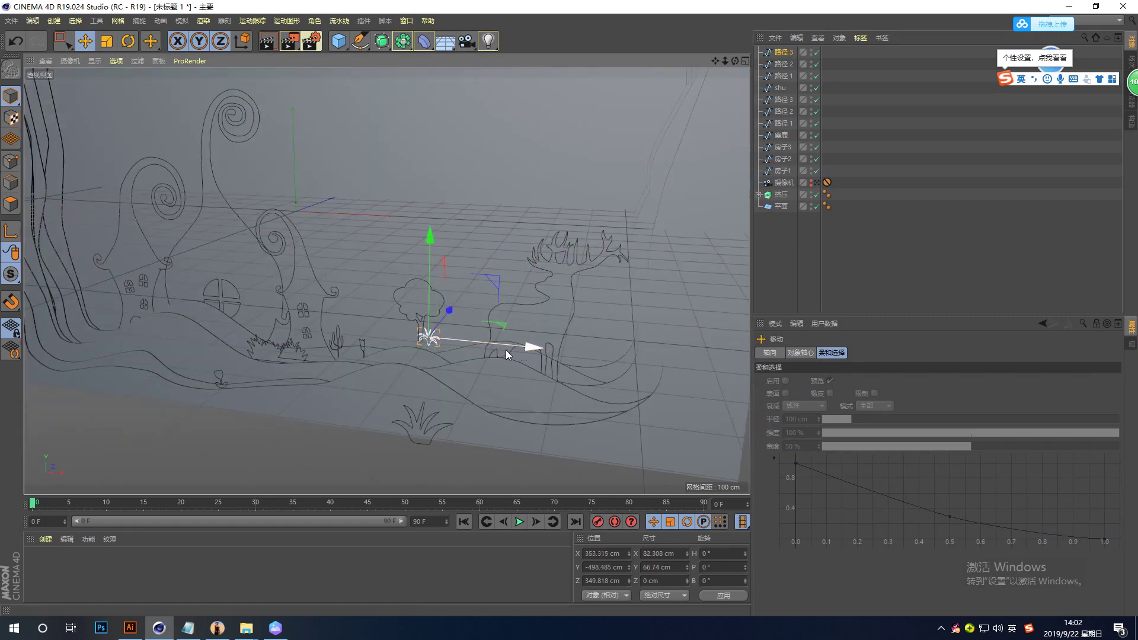
{"action": "key", "text": "ctrl+shift+z"}
{"action": "left_click_drag", "start_coordinate": [518, 346], "coordinate": [523, 346]}
Step: Move the large grass tuft to X -506.792, Y -609.742 and offset it to Z 28.479 cm
{"action": "left_click", "coordinate": [784, 65]}
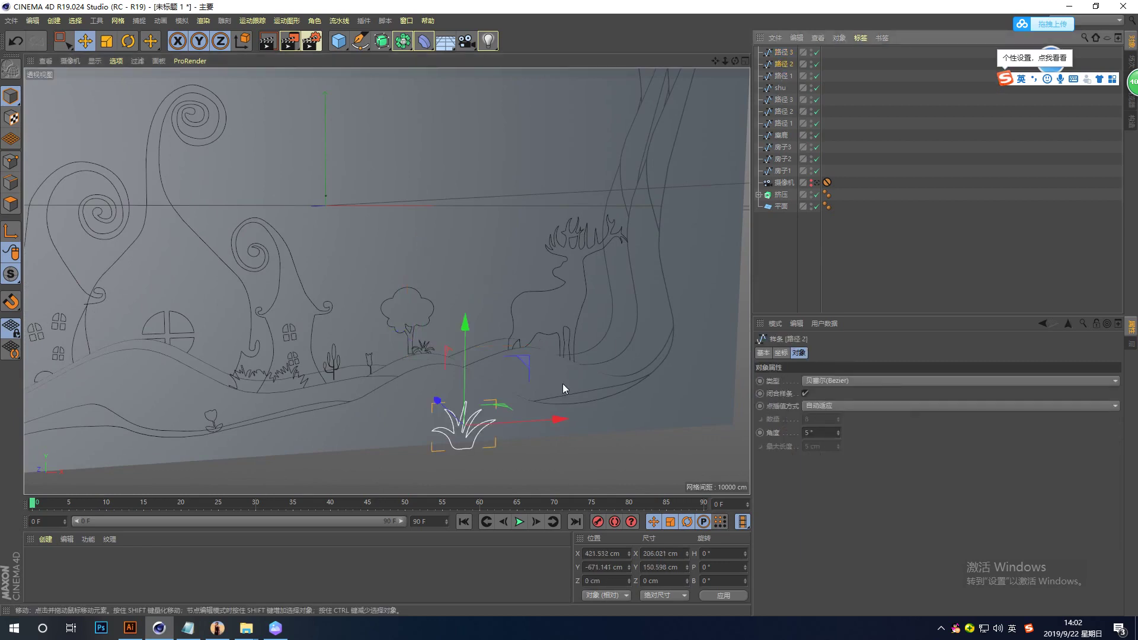
{"action": "mouse_move", "coordinate": [556, 413]}
{"action": "left_mouse_down"}
{"action": "mouse_move", "coordinate": [250, 393]}
{"action": "mouse_move", "coordinate": [285, 393]}
{"action": "left_mouse_up"}
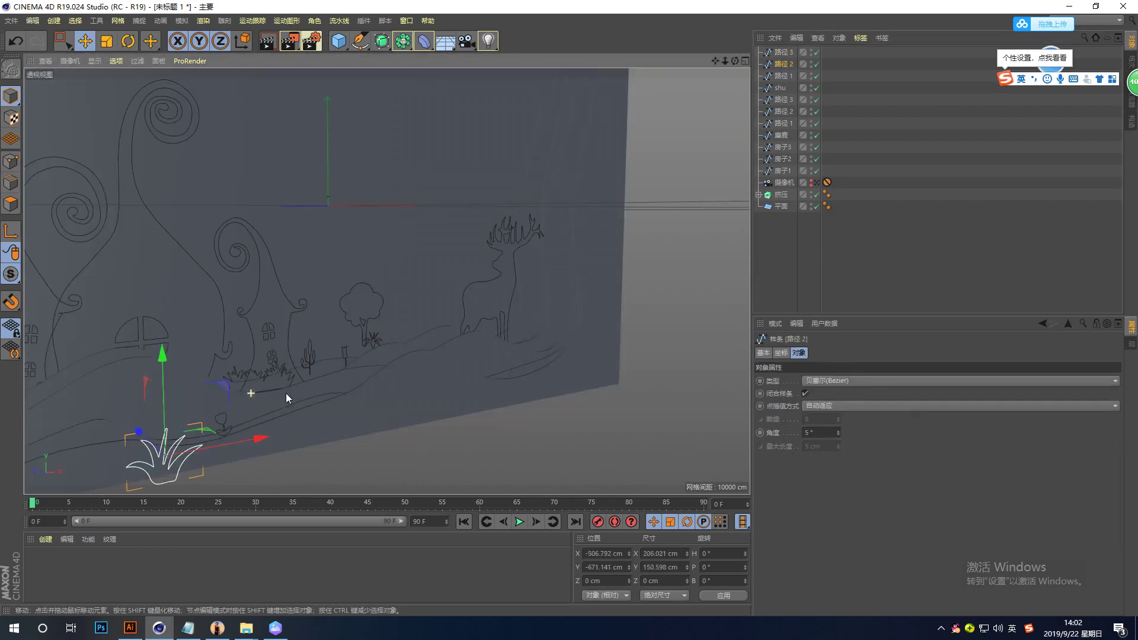
{"action": "left_click_drag", "start_coordinate": [163, 373], "coordinate": [165, 357]}
{"action": "left_click_drag", "start_coordinate": [188, 434], "coordinate": [267, 434], "text": "alt"}
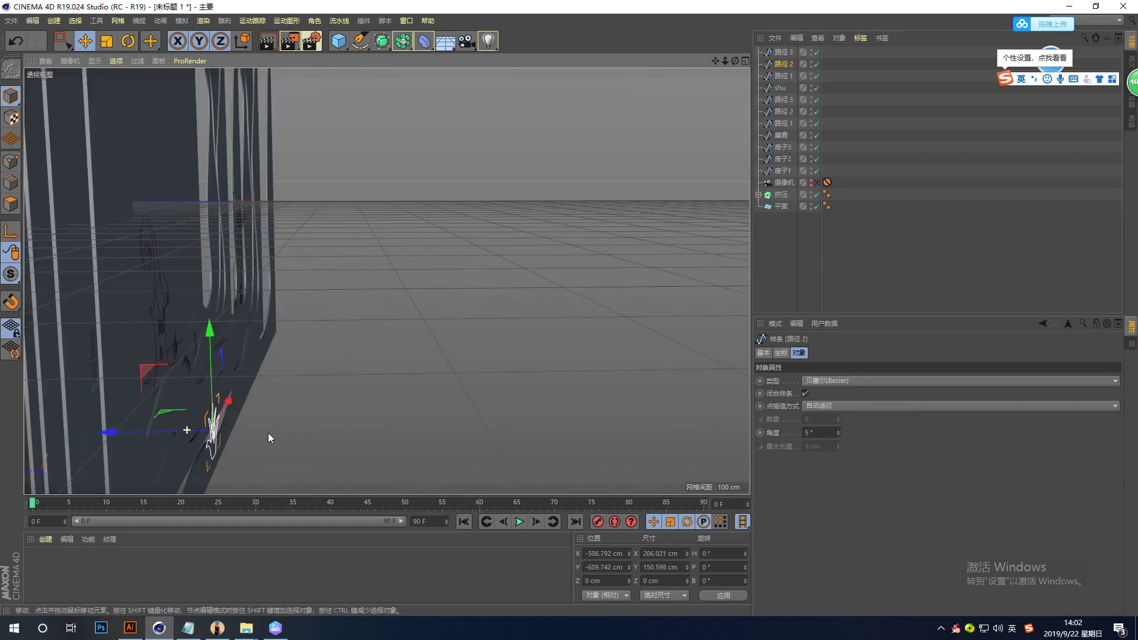
{"action": "mouse_move", "coordinate": [176, 432]}
{"action": "left_mouse_down"}
{"action": "mouse_move", "coordinate": [102, 379]}
{"action": "mouse_move", "coordinate": [84, 394]}
{"action": "mouse_move", "coordinate": [96, 417]}
{"action": "left_mouse_up"}
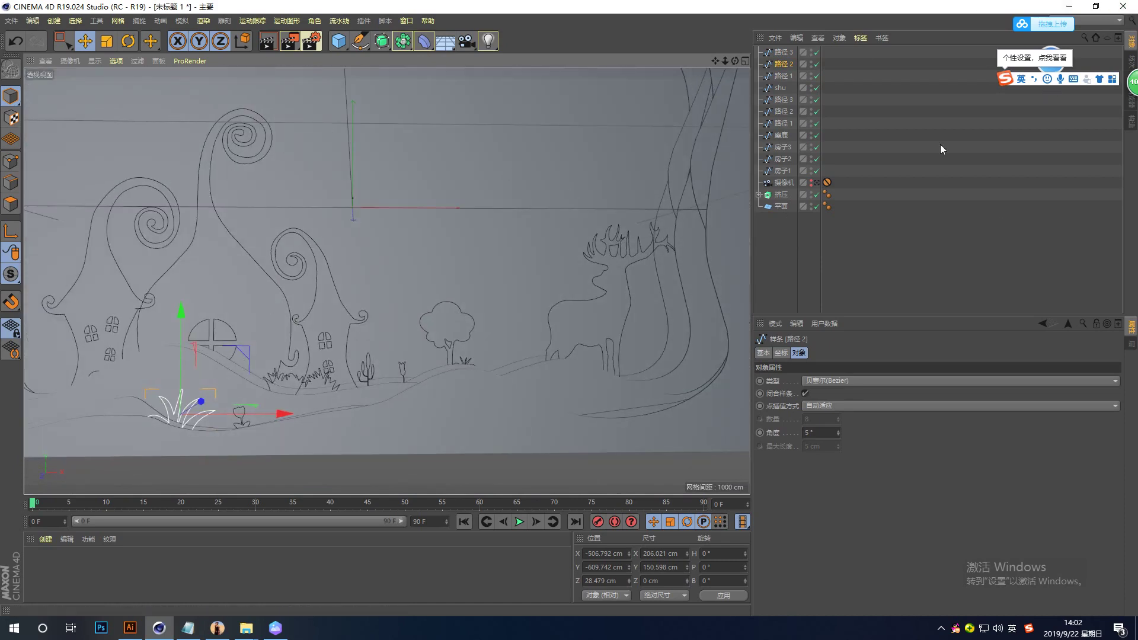
{"action": "left_click", "coordinate": [817, 184]}
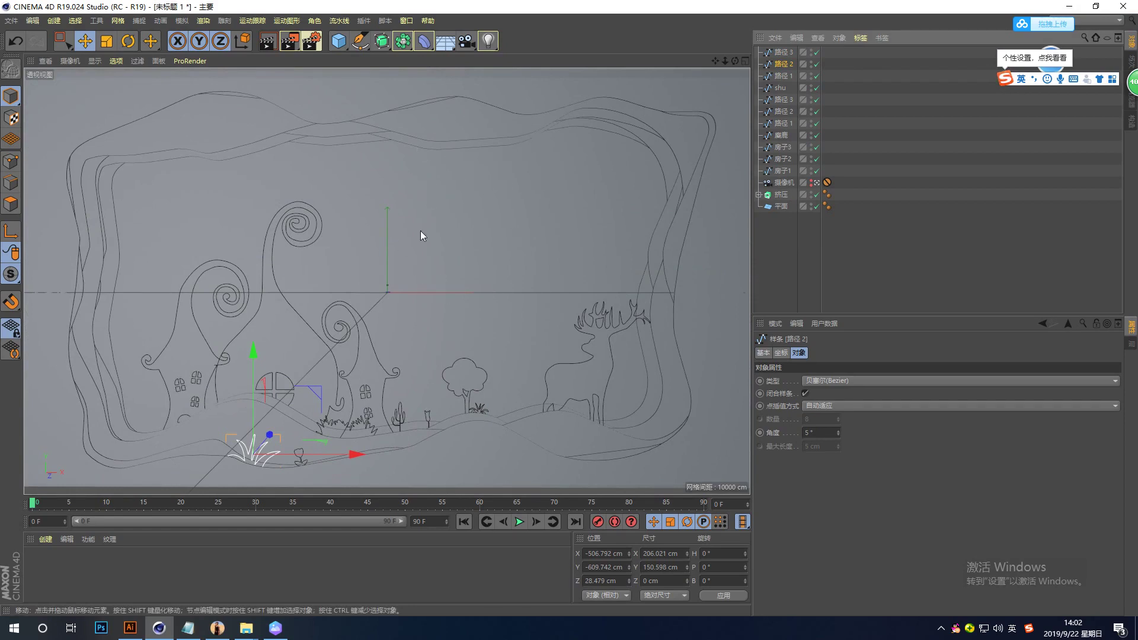
Step: Create a 200 cm-radius circle spline and move it up and right above the deer
{"action": "left_click", "coordinate": [357, 47]}
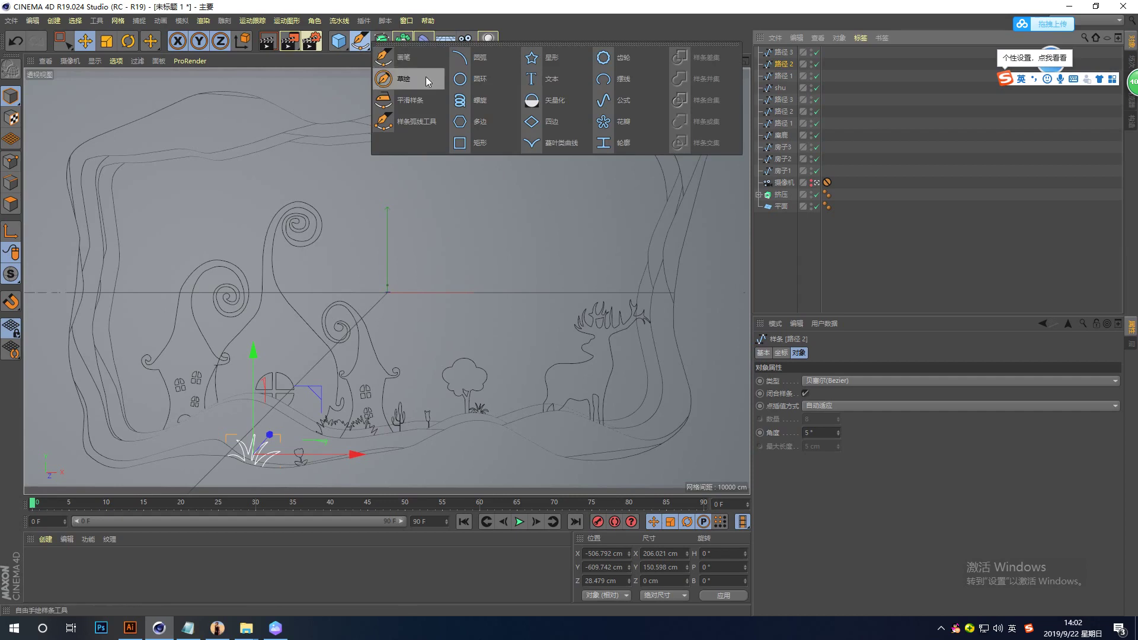
{"action": "left_click", "coordinate": [472, 81]}
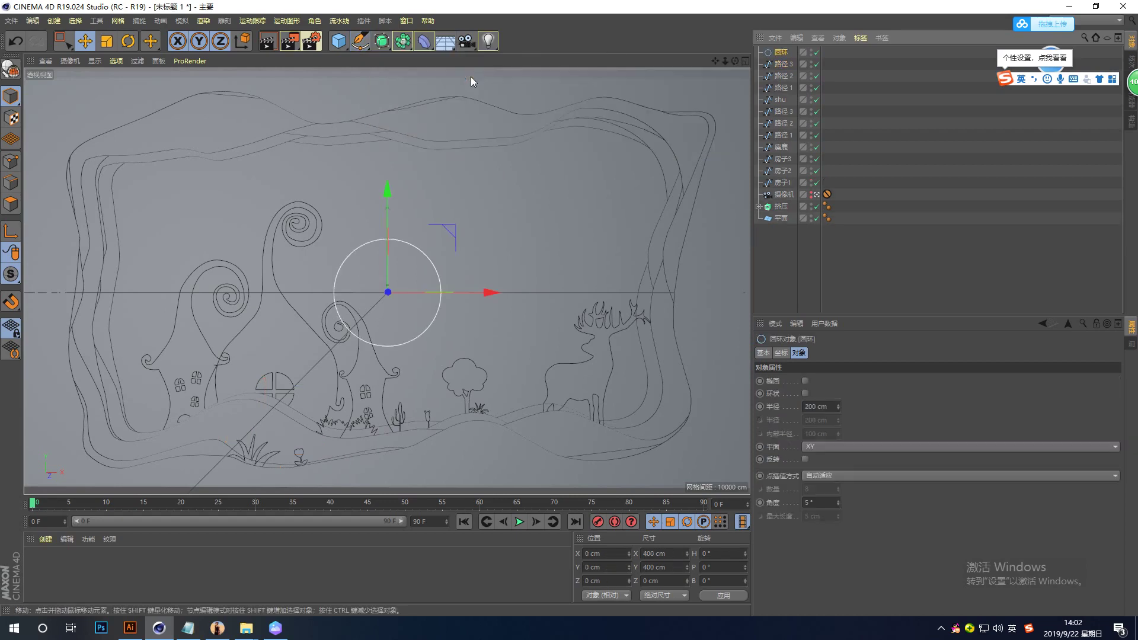
{"action": "left_click_drag", "start_coordinate": [387, 189], "coordinate": [389, 136]}
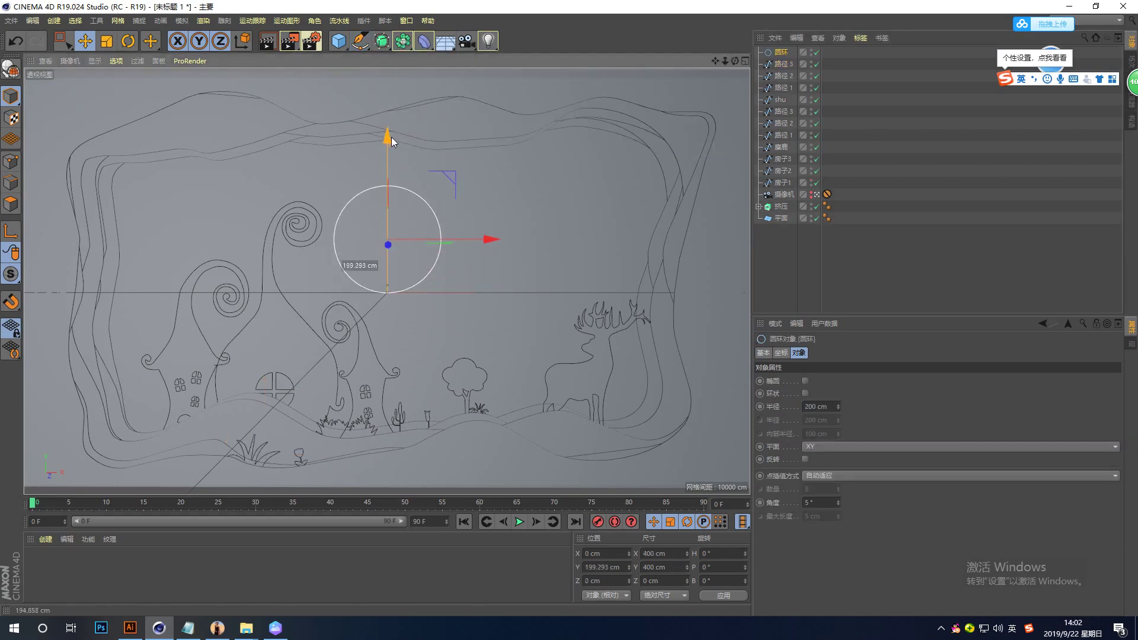
{"action": "left_click_drag", "start_coordinate": [475, 237], "coordinate": [560, 240]}
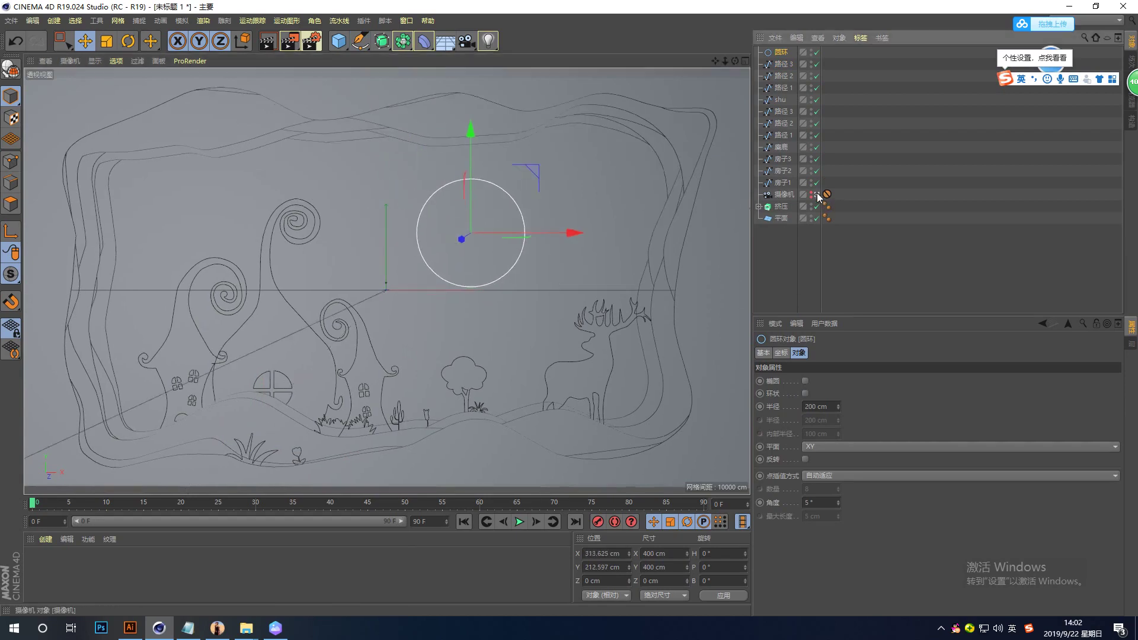
Step: Set the moon circle back in depth, ending at X 360.384, Y 291.781, Z 323.082 cm
{"action": "left_click", "coordinate": [818, 196]}
{"action": "left_click_drag", "start_coordinate": [720, 242], "coordinate": [515, 279], "text": "alt"}
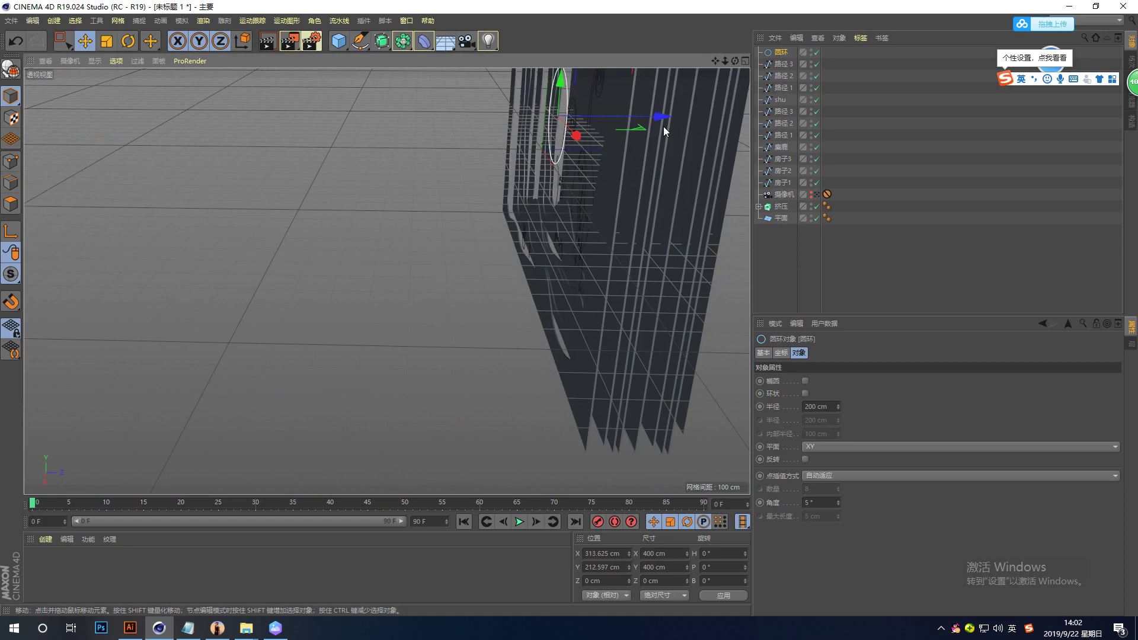
{"action": "mouse_move", "coordinate": [688, 174]}
{"action": "left_mouse_down", "text": "alt"}
{"action": "mouse_move", "coordinate": [528, 205]}
{"action": "mouse_move", "coordinate": [622, 172]}
{"action": "left_mouse_up", "text": "alt"}
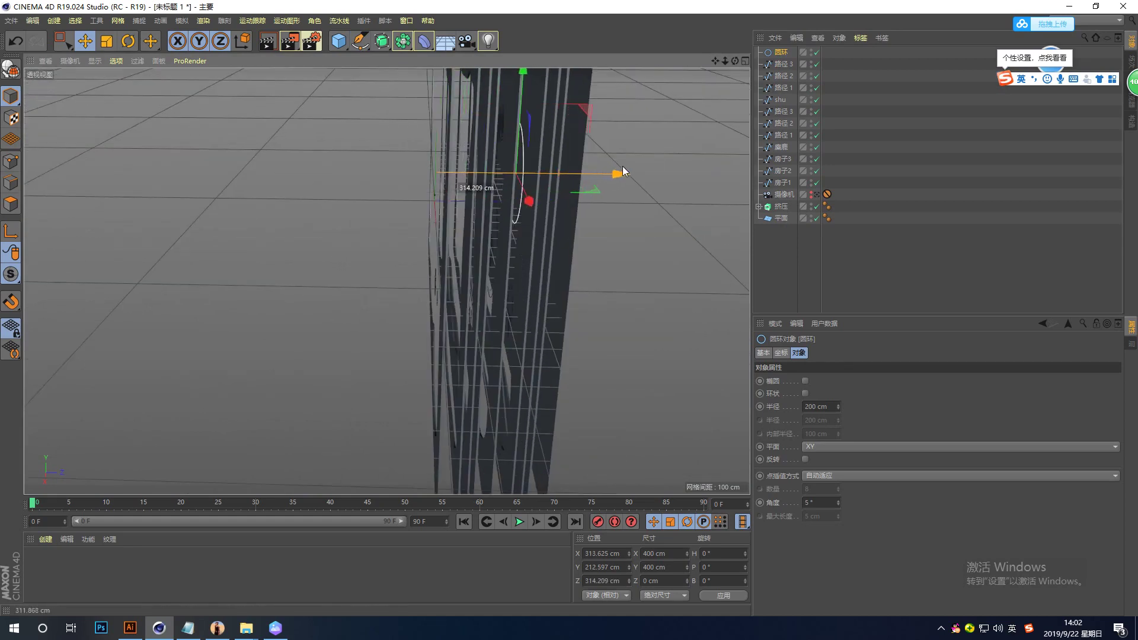
{"action": "left_click_drag", "start_coordinate": [623, 172], "coordinate": [638, 166]}
{"action": "left_click_drag", "start_coordinate": [616, 229], "coordinate": [597, 220], "text": "alt"}
{"action": "left_click_drag", "start_coordinate": [674, 203], "coordinate": [681, 204]}
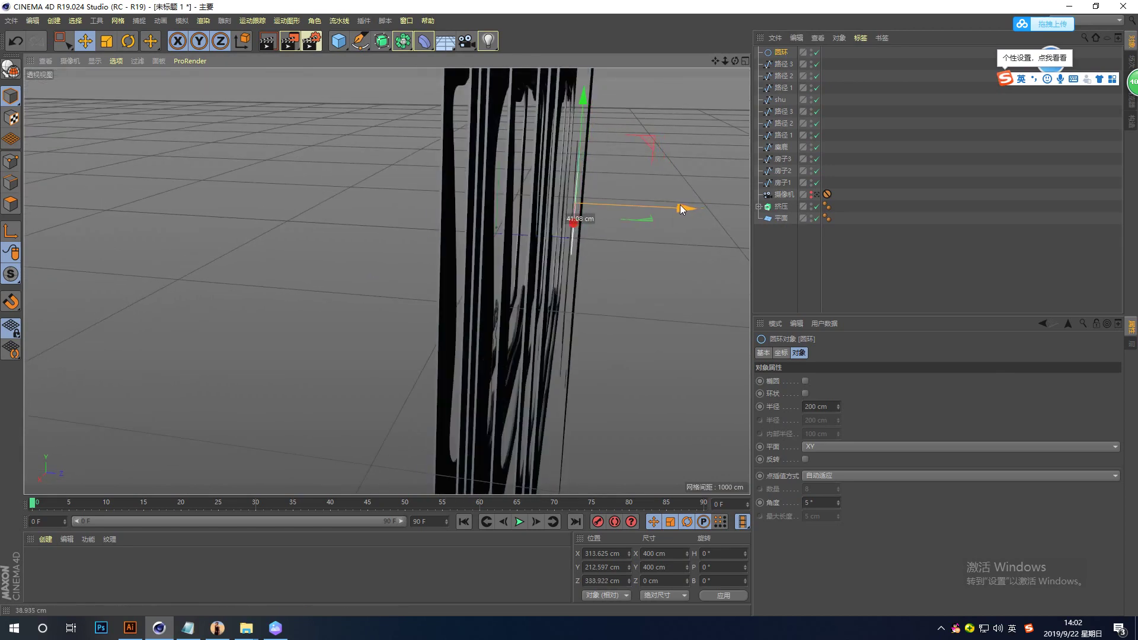
{"action": "left_click", "coordinate": [817, 194]}
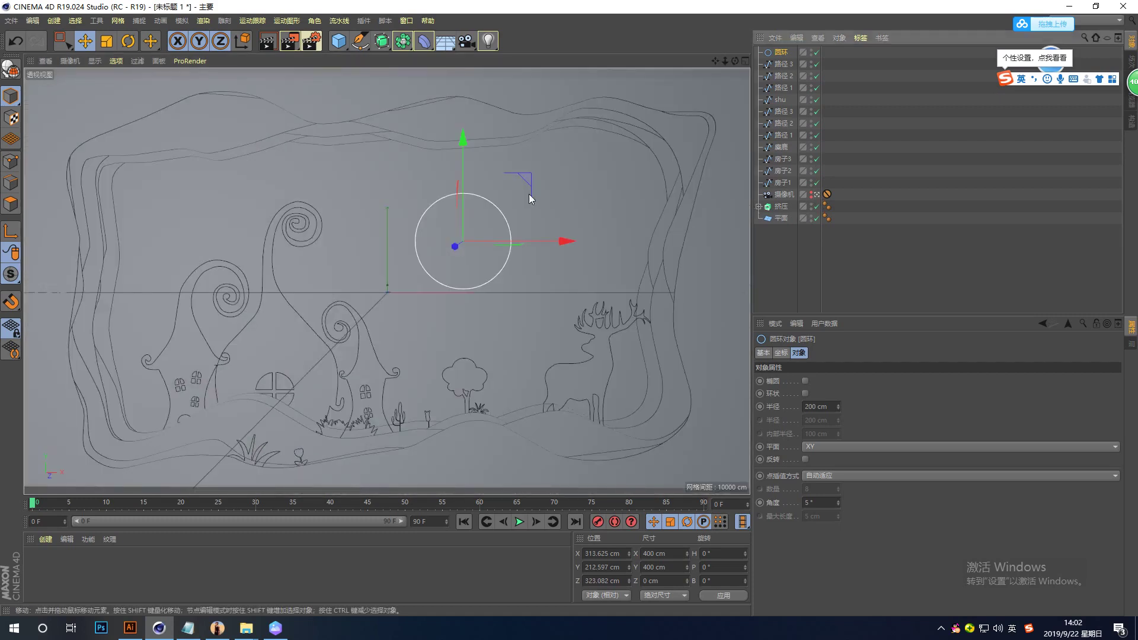
{"action": "left_click_drag", "start_coordinate": [464, 135], "coordinate": [465, 118]}
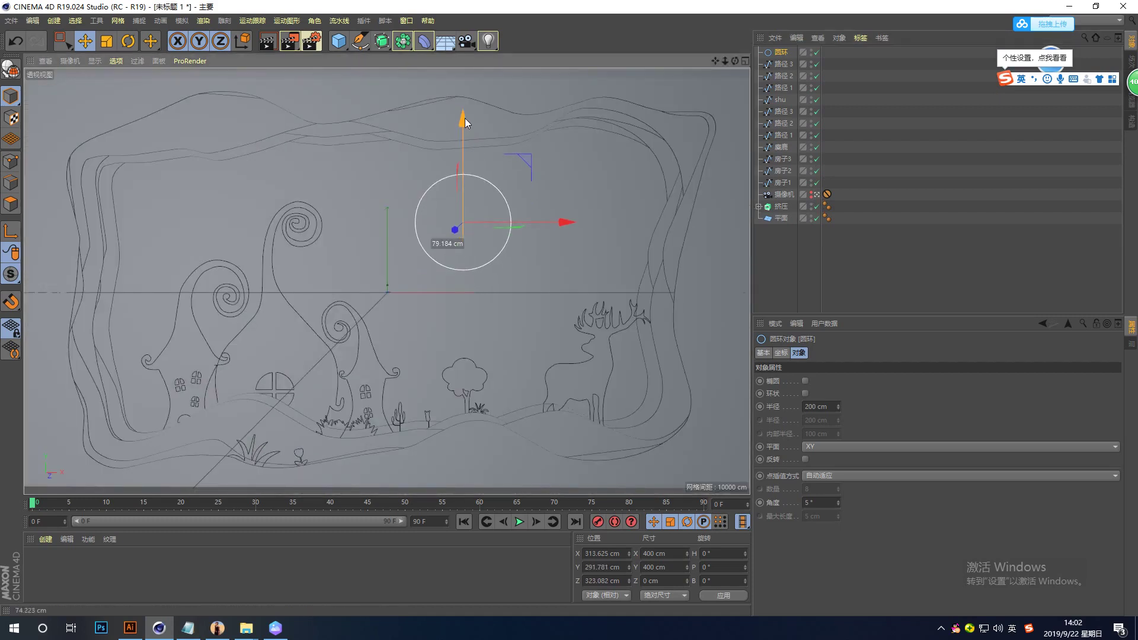
{"action": "left_click_drag", "start_coordinate": [568, 221], "coordinate": [585, 228]}
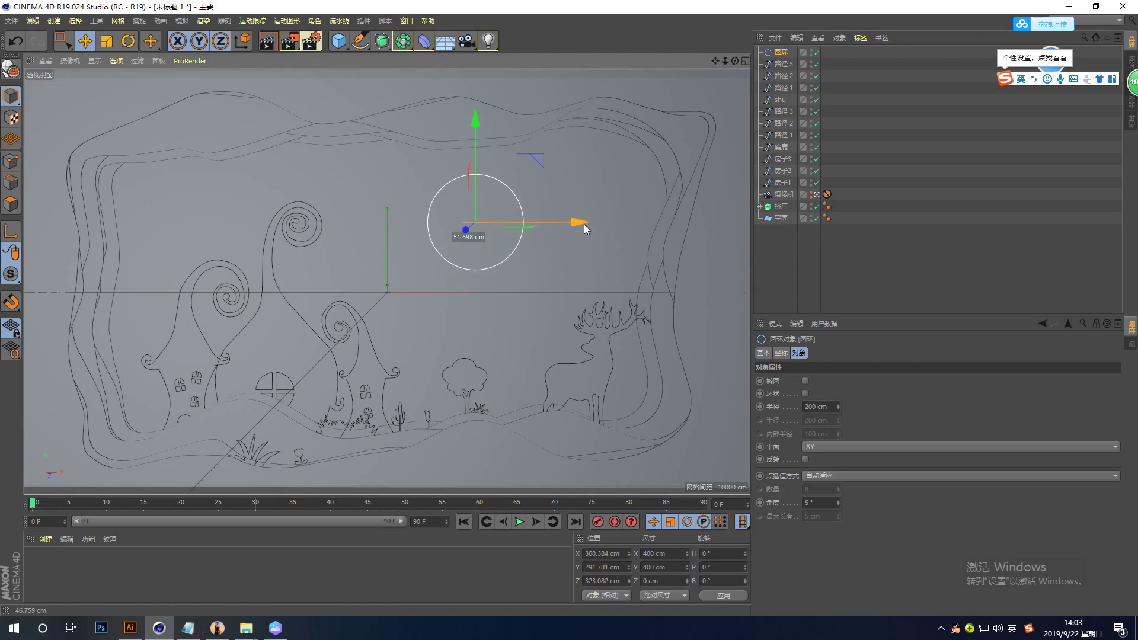
{"action": "left_click", "coordinate": [782, 147]}
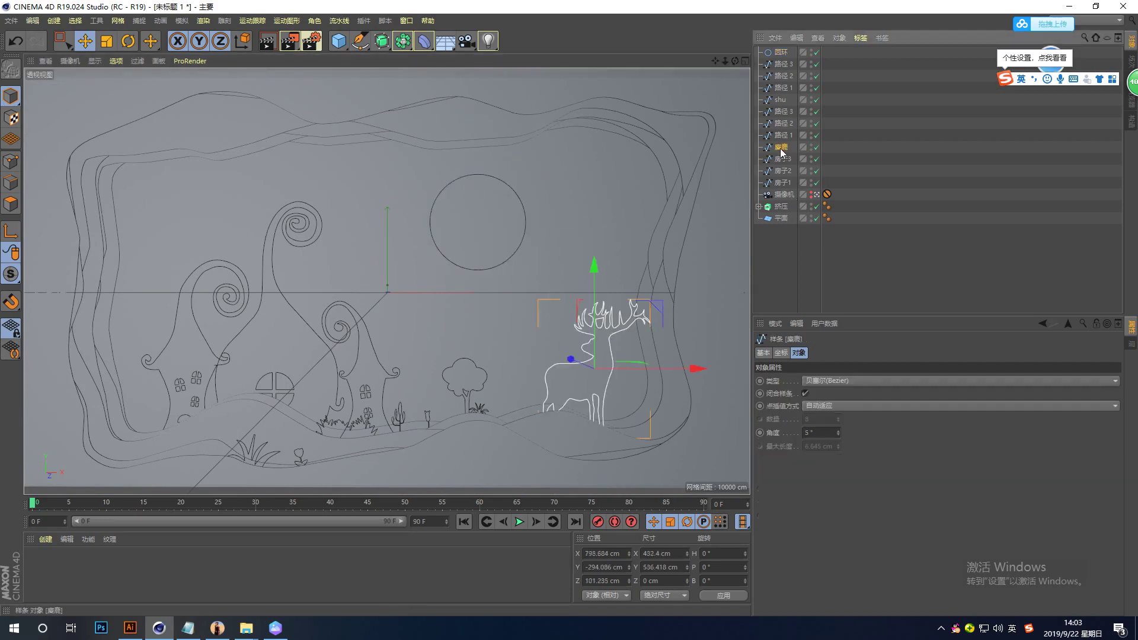
Step: Scale the deer outline about 119% to 518 × 642 cm and move it to X 752.922, Y -273.656 cm
{"action": "key", "text": "t"}
{"action": "mouse_move", "coordinate": [564, 300]}
{"action": "left_mouse_down"}
{"action": "mouse_move", "coordinate": [513, 232]}
{"action": "mouse_move", "coordinate": [488, 220]}
{"action": "left_mouse_up"}
{"action": "left_click_drag", "start_coordinate": [618, 312], "coordinate": [691, 275]}
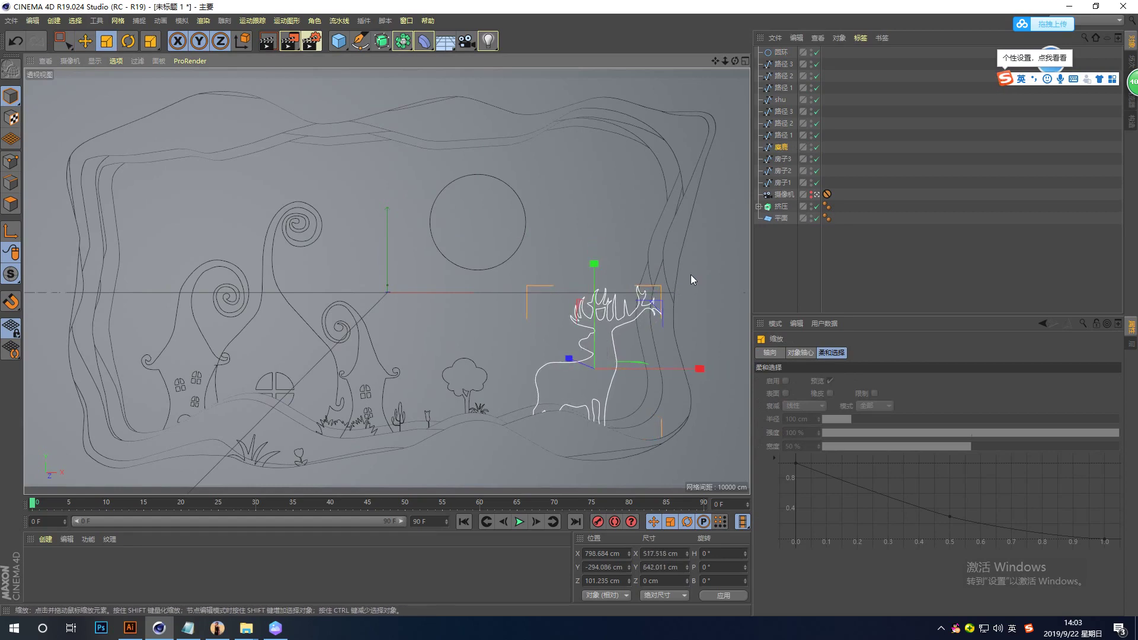
{"action": "left_click", "coordinate": [84, 40]}
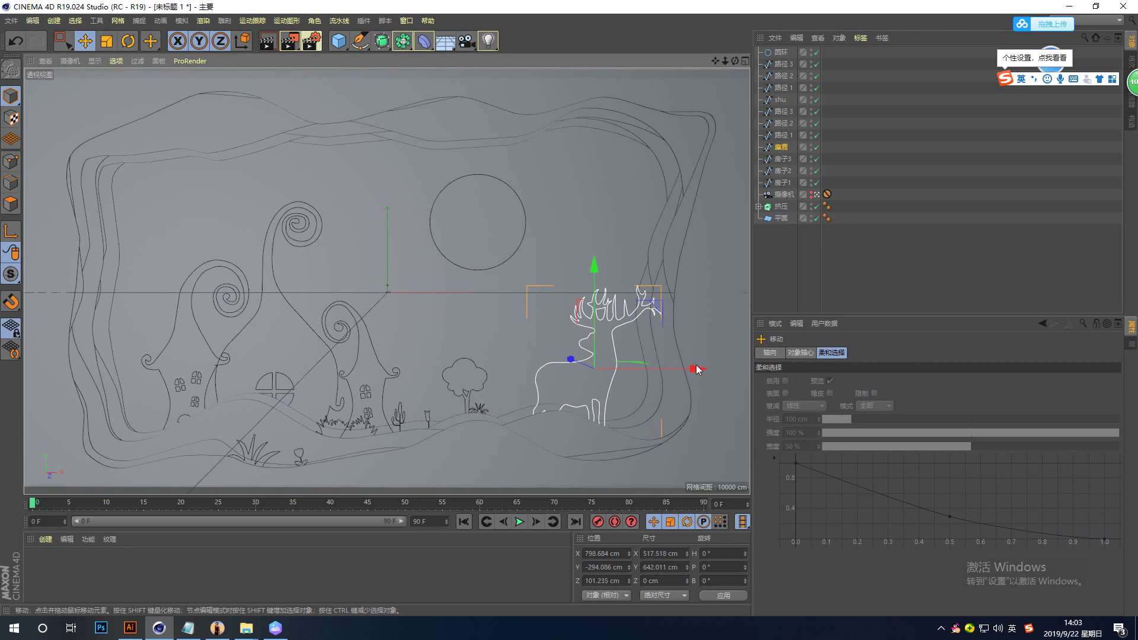
{"action": "left_click_drag", "start_coordinate": [697, 369], "coordinate": [684, 376]}
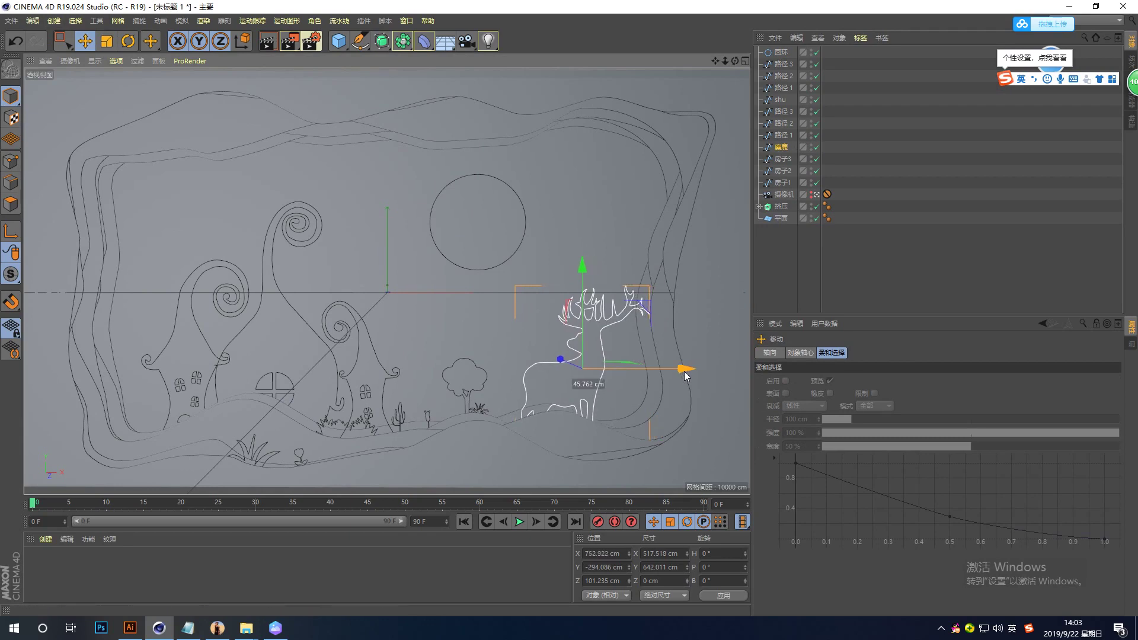
{"action": "left_click_drag", "start_coordinate": [582, 265], "coordinate": [583, 260]}
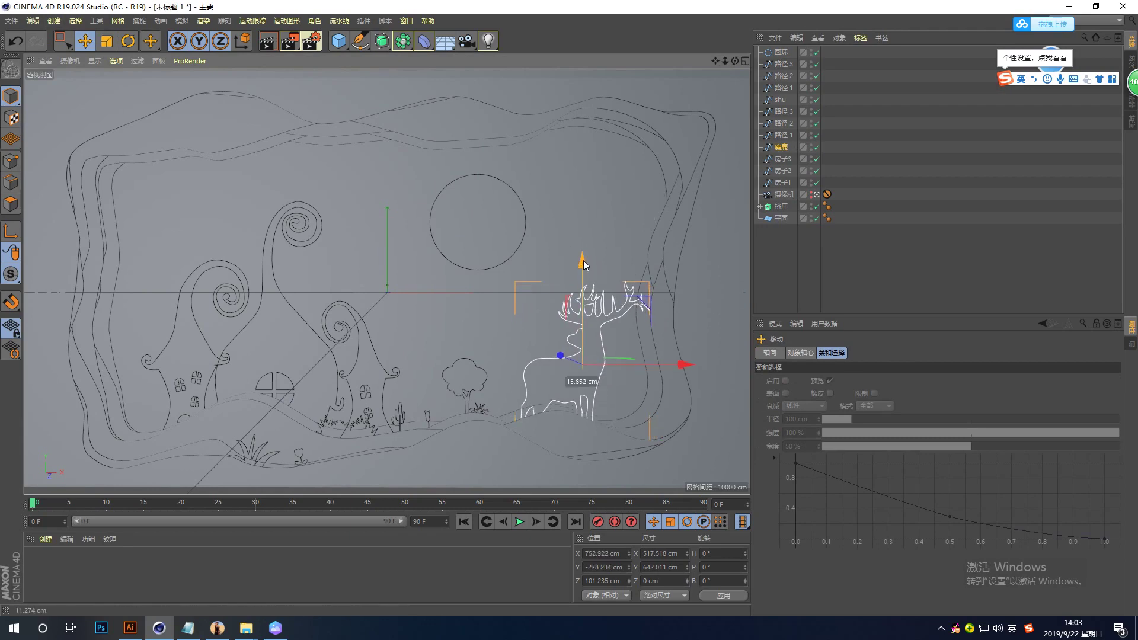
Step: Add Extrude 挤压1 holding the twelve moon, house, plant and deer splines, with 6 cm Z movement
{"action": "left_click", "coordinate": [390, 47]}
{"action": "left_click", "coordinate": [472, 51]}
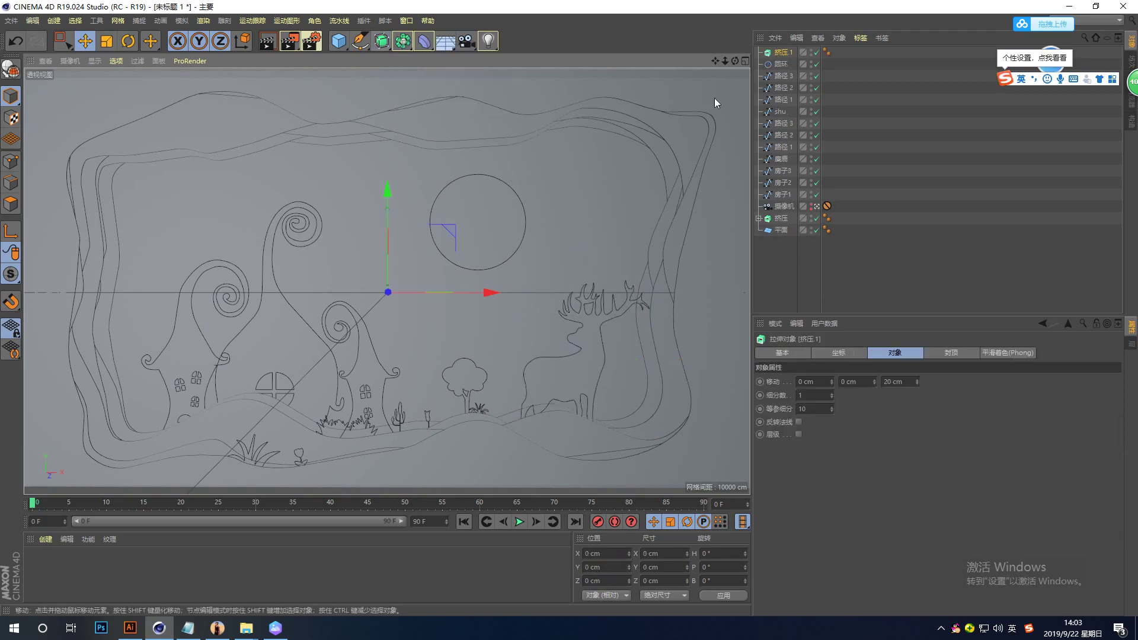
{"action": "left_click", "coordinate": [772, 195]}
{"action": "left_click", "coordinate": [782, 64], "text": "shift"}
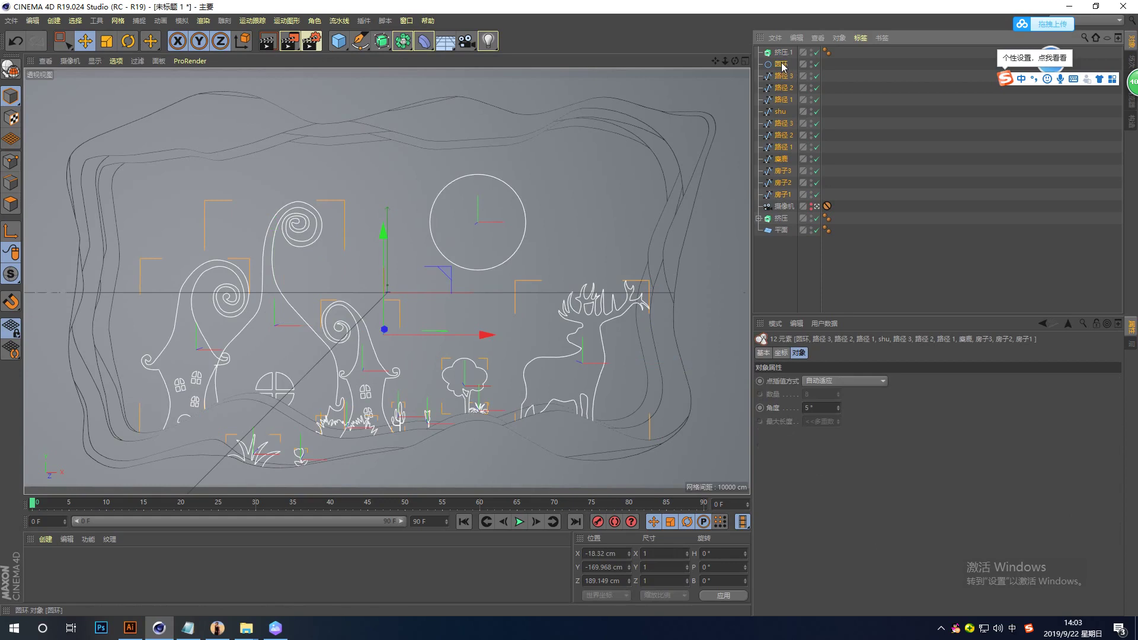
{"action": "left_click_drag", "start_coordinate": [781, 64], "coordinate": [784, 54]}
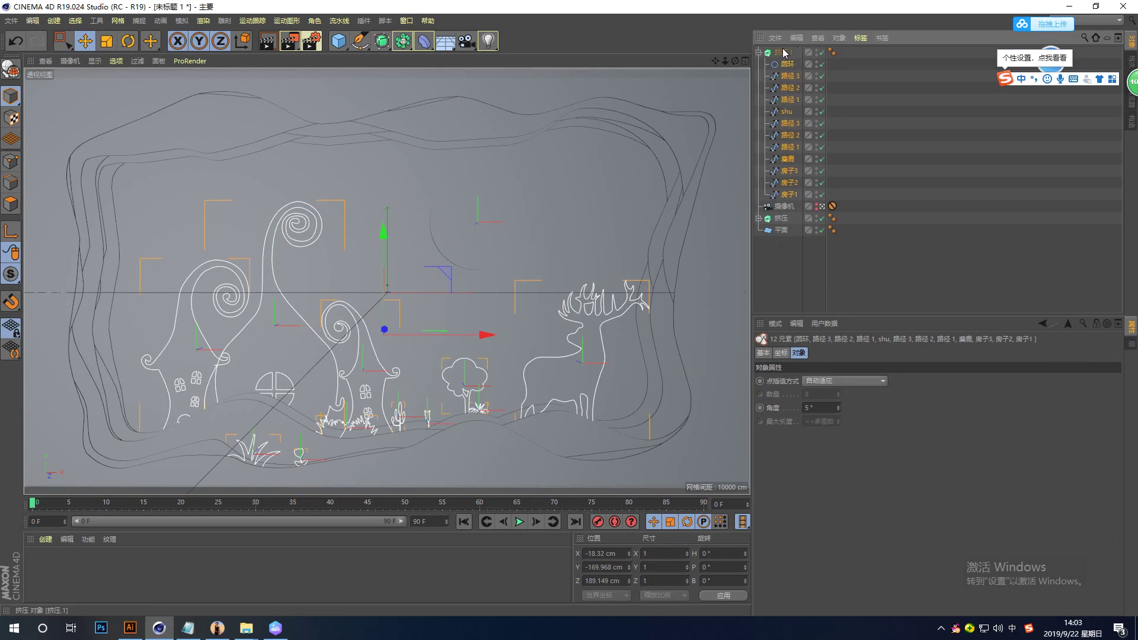
{"action": "left_click", "coordinate": [783, 53]}
{"action": "left_click", "coordinate": [889, 384]}
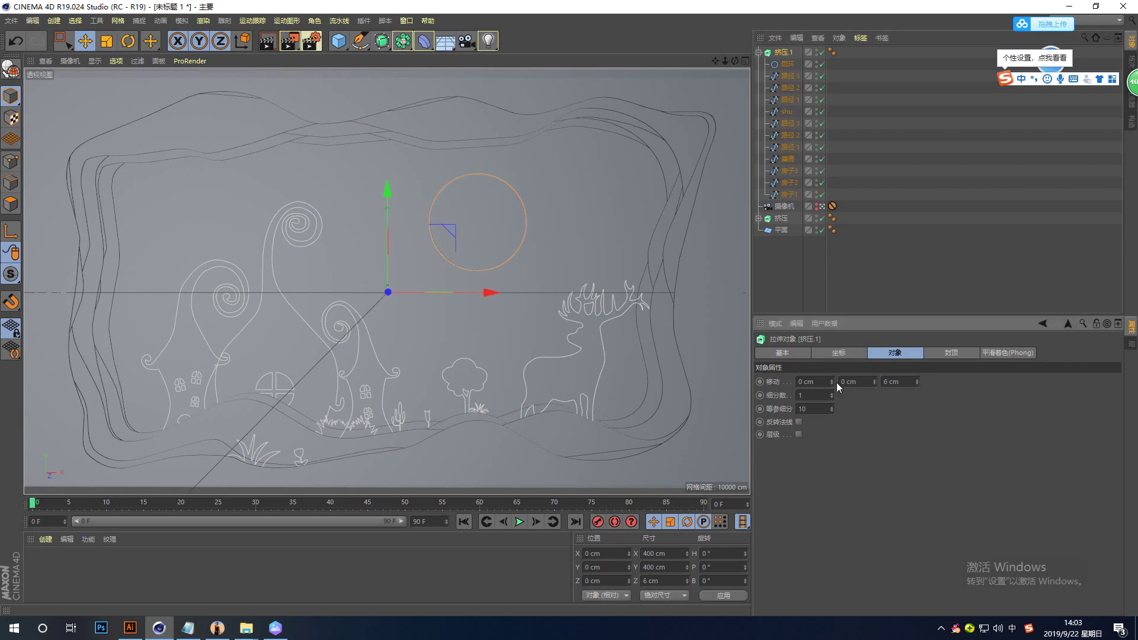
{"action": "left_click", "coordinate": [859, 284]}
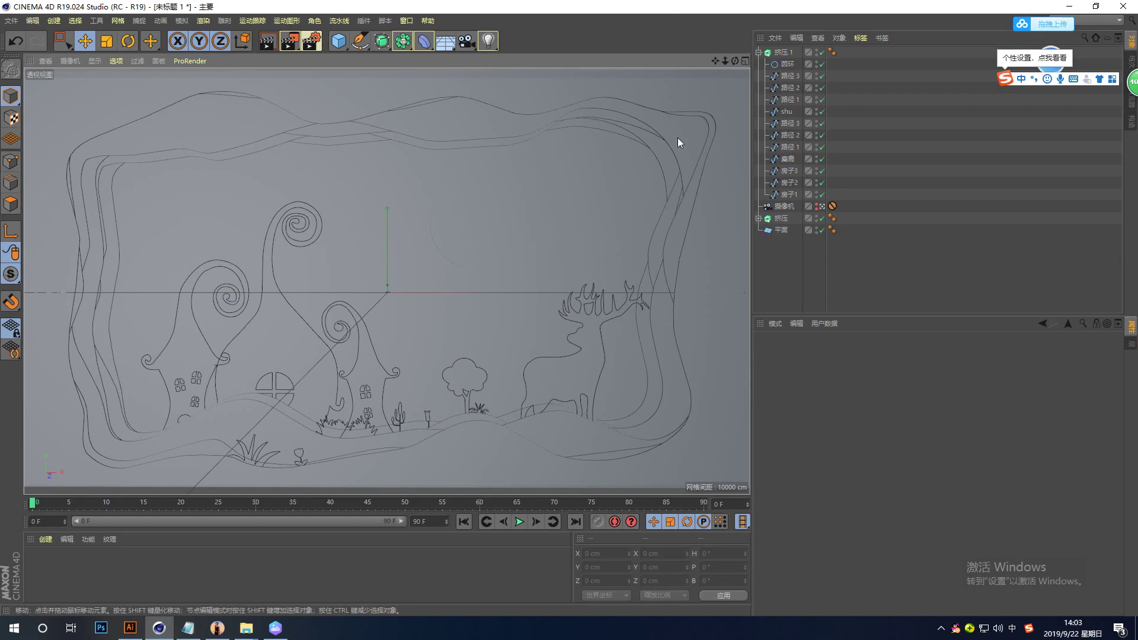
Step: Turn on Hierarchical in the Object tab of 挤压1
{"action": "left_click", "coordinate": [823, 206]}
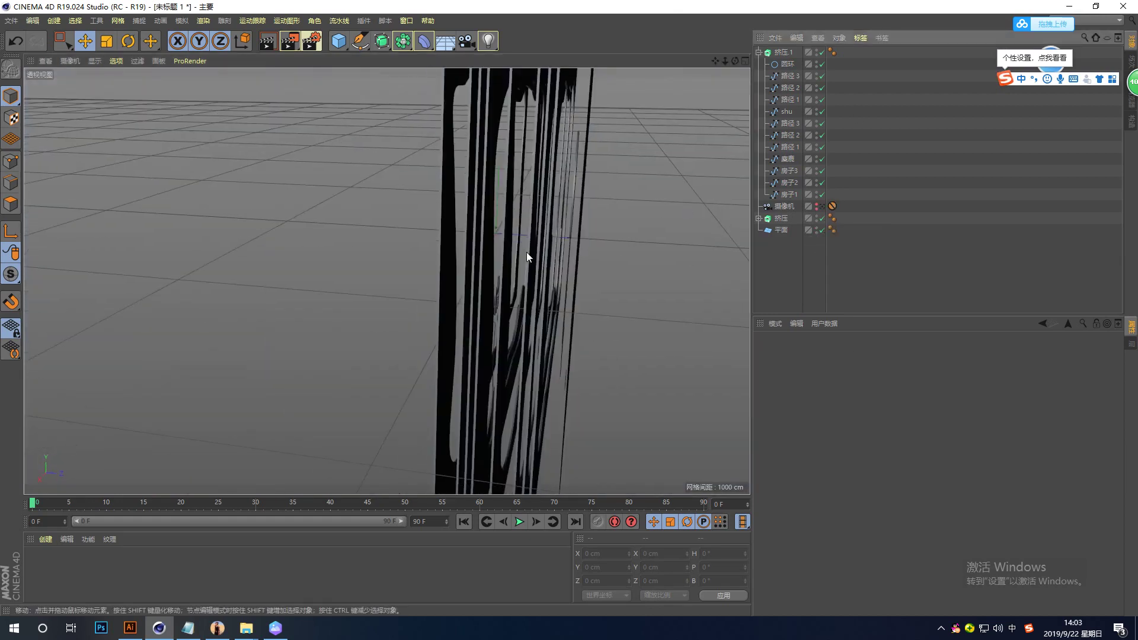
{"action": "scroll", "coordinate": [469, 315], "scroll_direction": "up", "scroll_amount": 5}
{"action": "mouse_move", "coordinate": [506, 319]}
{"action": "left_mouse_down", "text": "alt"}
{"action": "mouse_move", "coordinate": [604, 320]}
{"action": "mouse_move", "coordinate": [559, 329]}
{"action": "left_mouse_up", "text": "alt"}
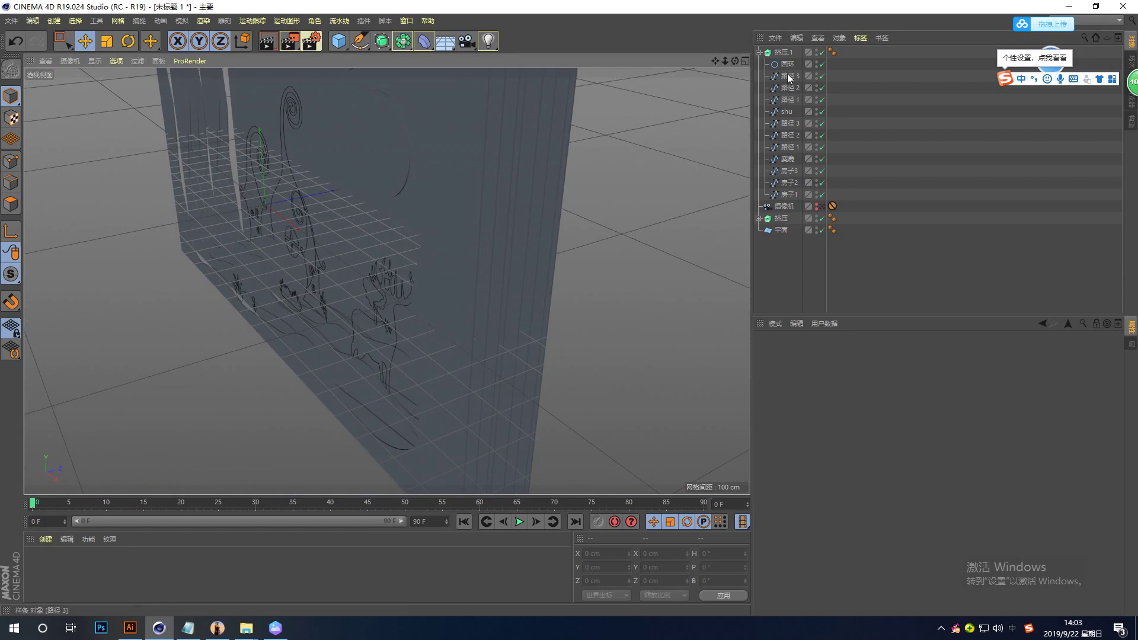
{"action": "left_click", "coordinate": [788, 52]}
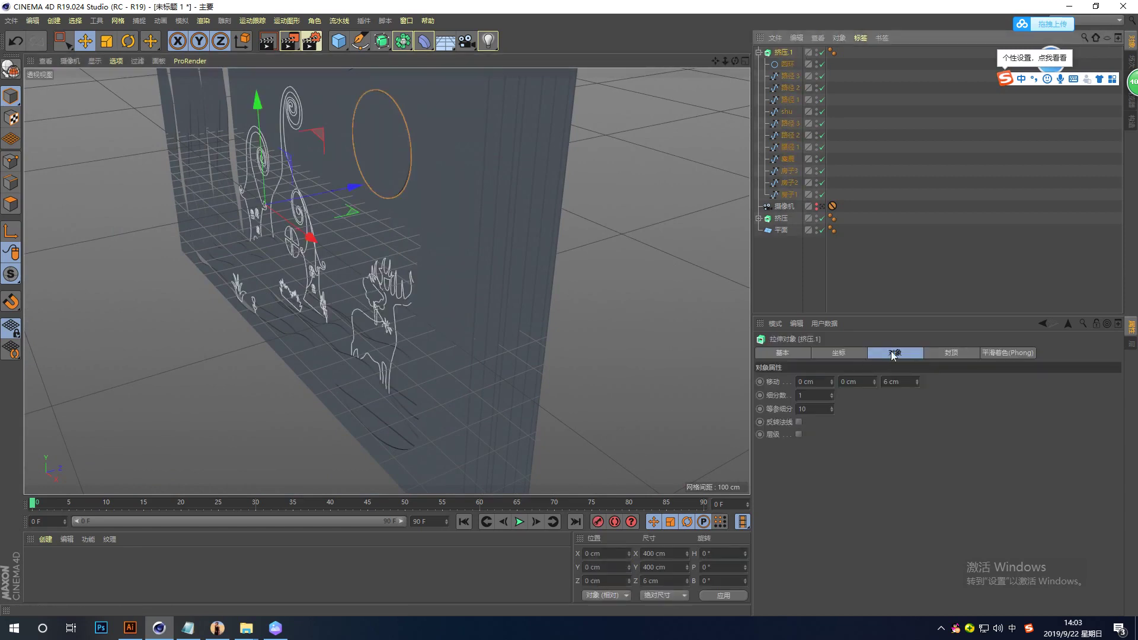
{"action": "left_click", "coordinate": [799, 434]}
Step: Orbit to inspect the individual cutouts on the slab, then bring up the screen recorder
{"action": "mouse_move", "coordinate": [490, 372]}
{"action": "left_mouse_down", "text": "alt"}
{"action": "mouse_move", "coordinate": [556, 344]}
{"action": "mouse_move", "coordinate": [527, 361]}
{"action": "mouse_move", "coordinate": [471, 343]}
{"action": "mouse_move", "coordinate": [436, 355]}
{"action": "mouse_move", "coordinate": [476, 381]}
{"action": "mouse_move", "coordinate": [518, 362]}
{"action": "mouse_move", "coordinate": [464, 347]}
{"action": "left_mouse_up", "text": "alt"}
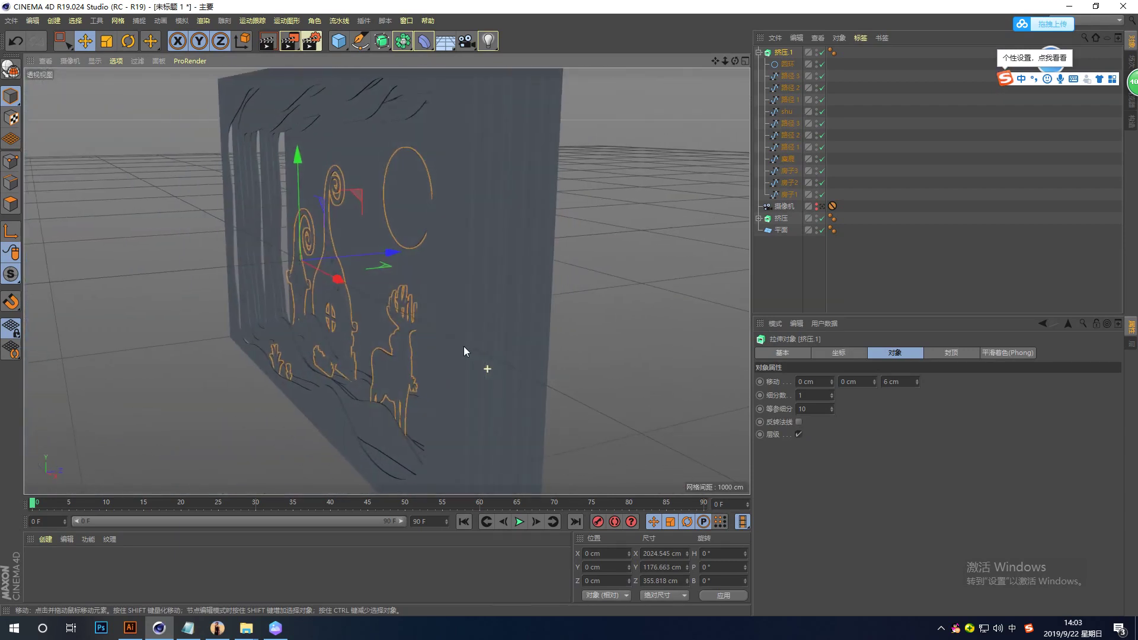
{"action": "mouse_move", "coordinate": [529, 409]}
{"action": "left_mouse_down", "text": "alt"}
{"action": "mouse_move", "coordinate": [472, 389]}
{"action": "mouse_move", "coordinate": [514, 385]}
{"action": "left_mouse_up", "text": "alt"}
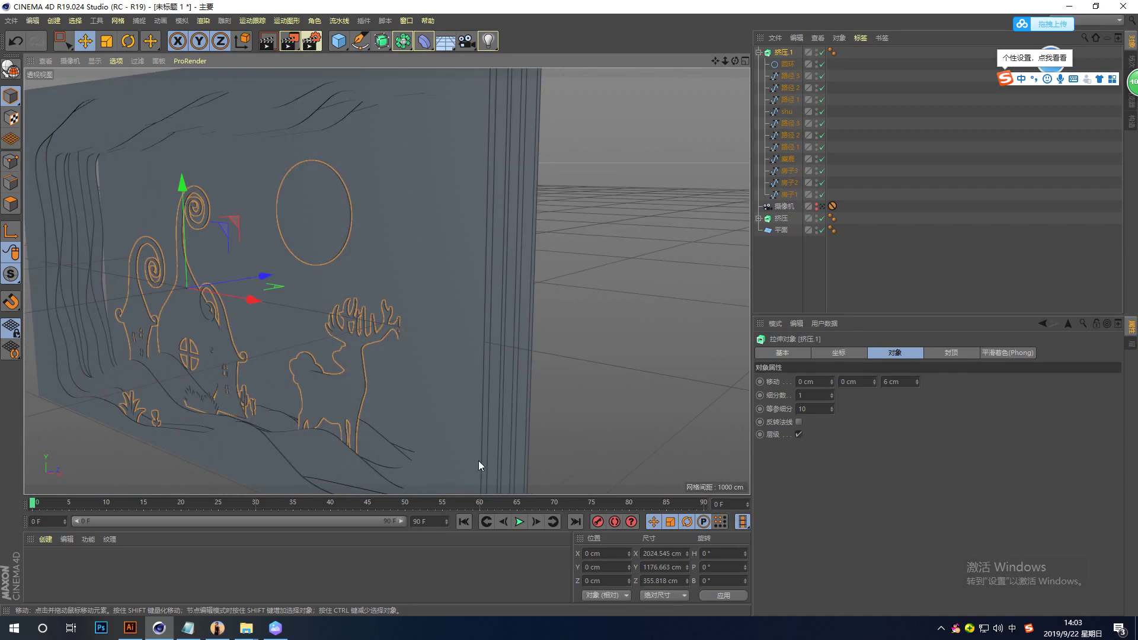
{"action": "left_click", "coordinate": [943, 629]}
{"action": "left_click", "coordinate": [941, 605]}
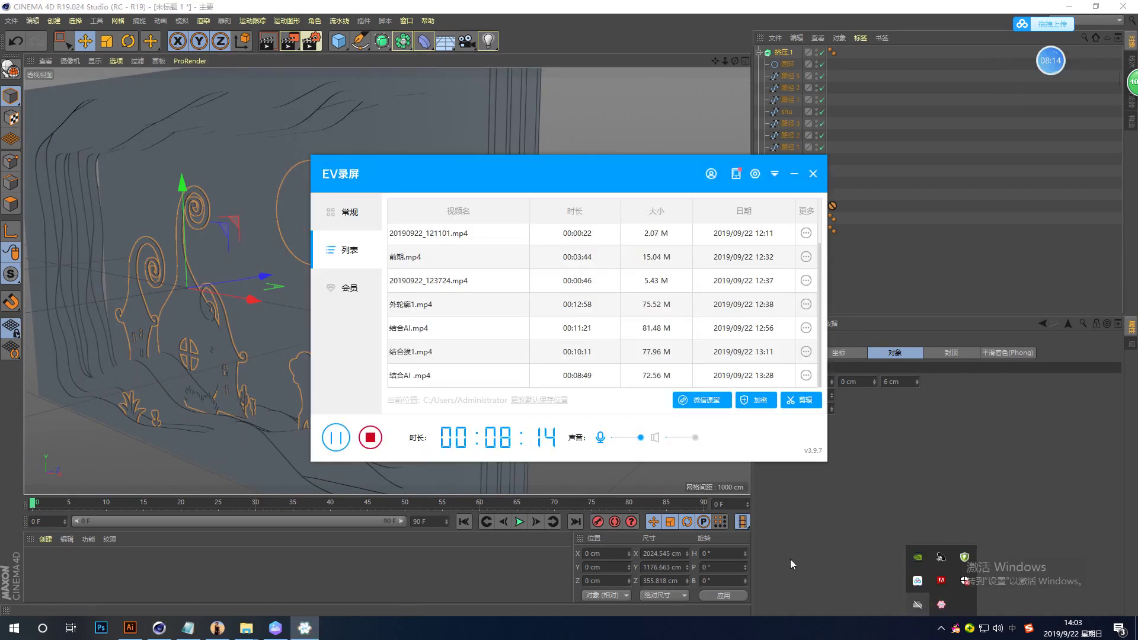